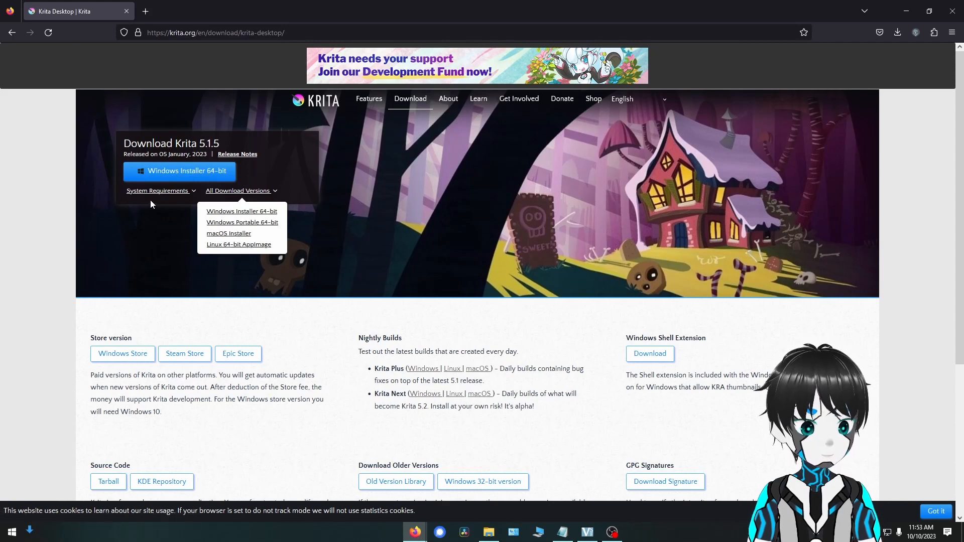
# Download the Windows 64-bit installer for Krita 5.1.5 and run krita-x64-5.1.5-setup.exe from the Downloads folder.
pyautogui.click(194, 182)
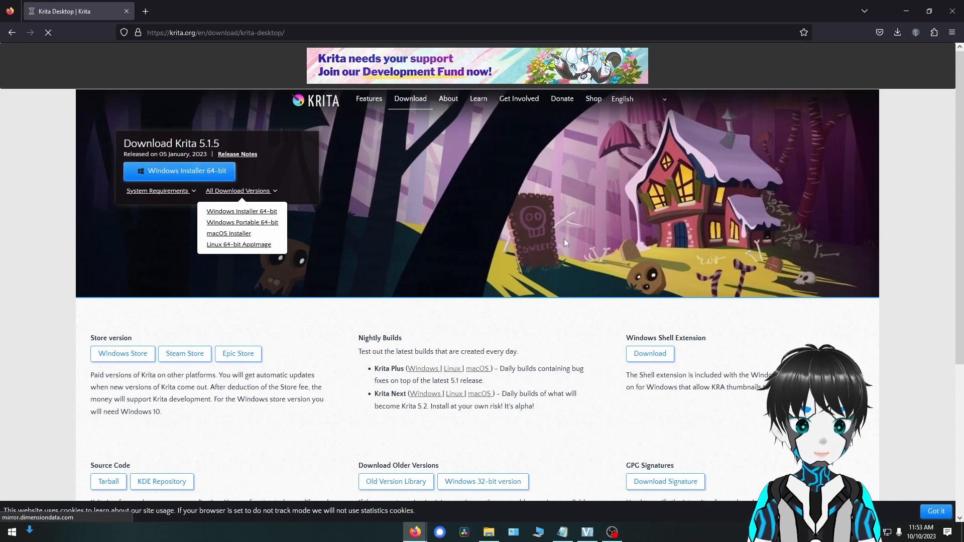
pyautogui.click(879, 286)
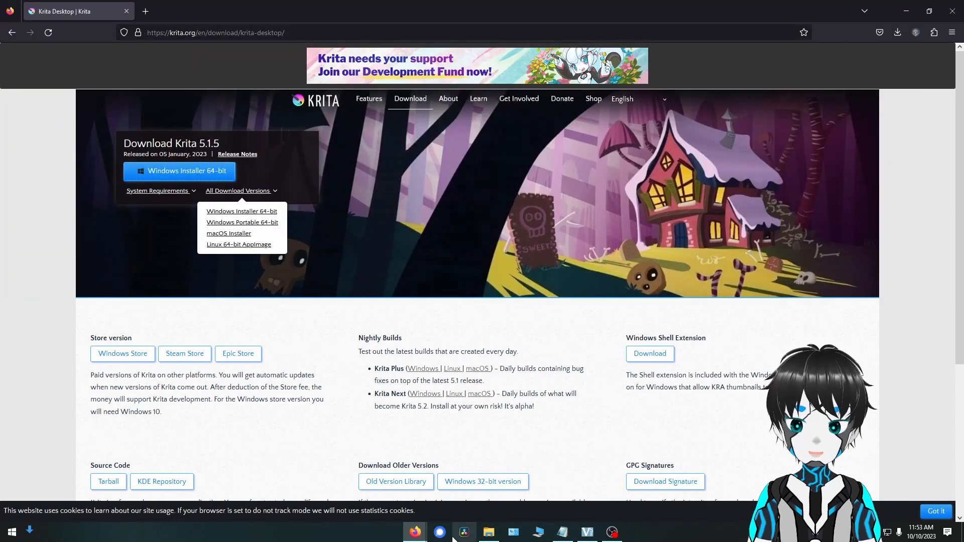
pyautogui.click(30, 532)
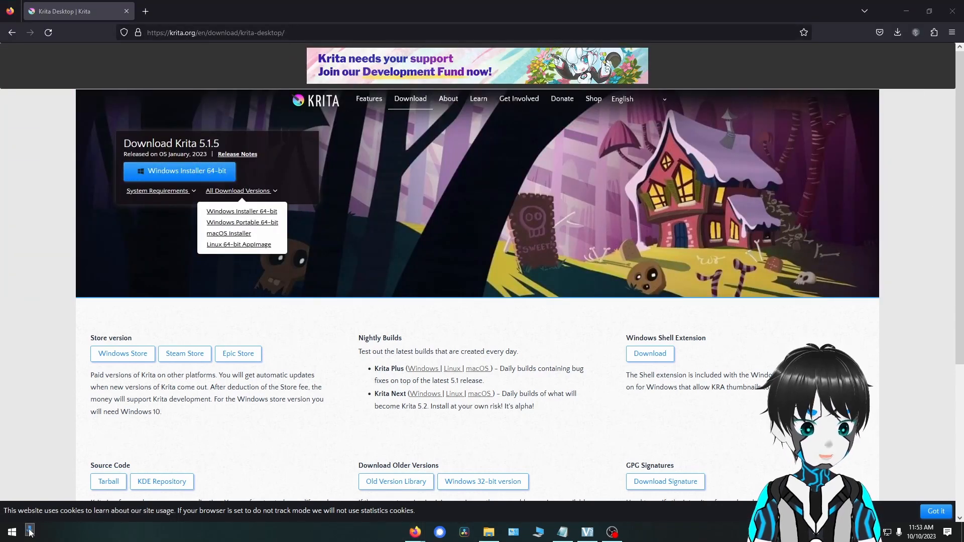
pyautogui.click(766, 225)
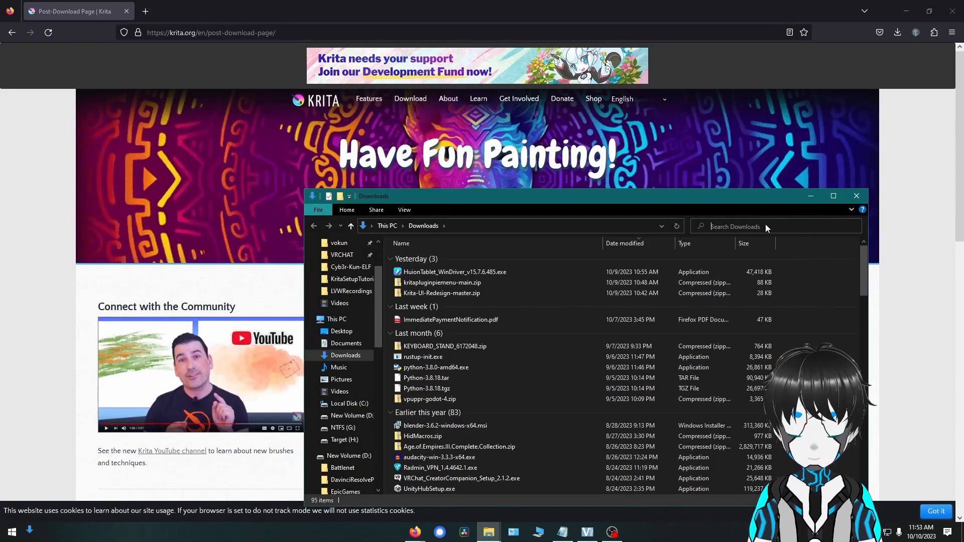
pyautogui.write('kri')
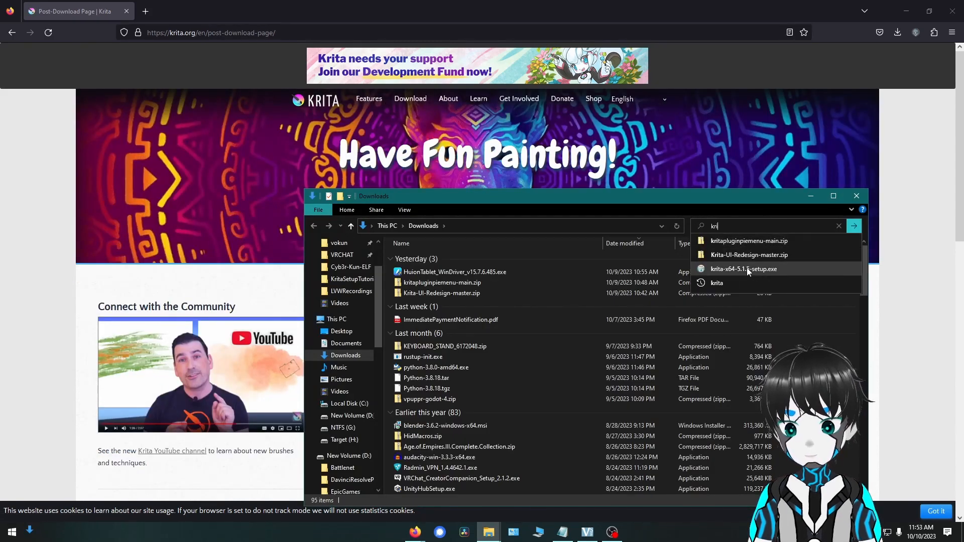
pyautogui.click(748, 272)
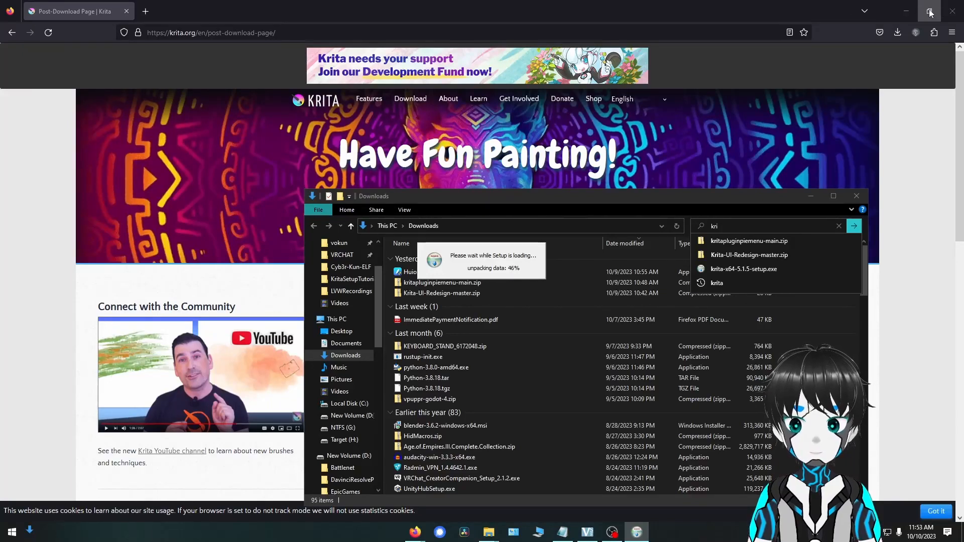
# Clear away the browser and Downloads windows and start the Krita setup in English.
pyautogui.click(907, 11)
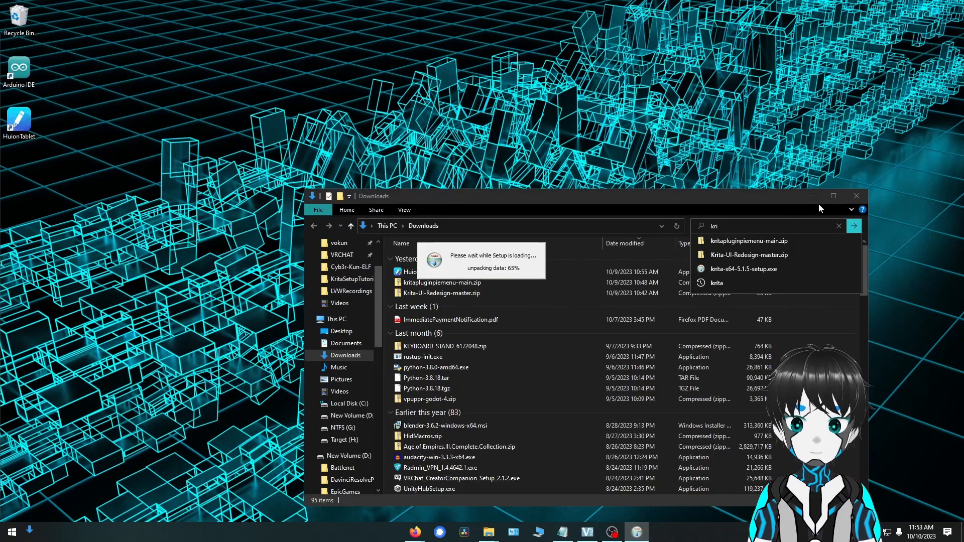
pyautogui.click(854, 195)
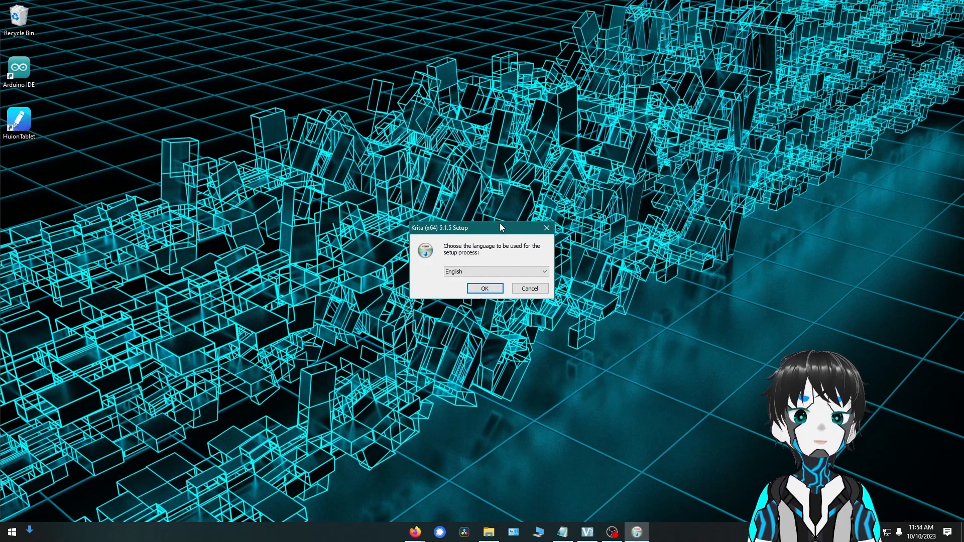
pyautogui.click(485, 289)
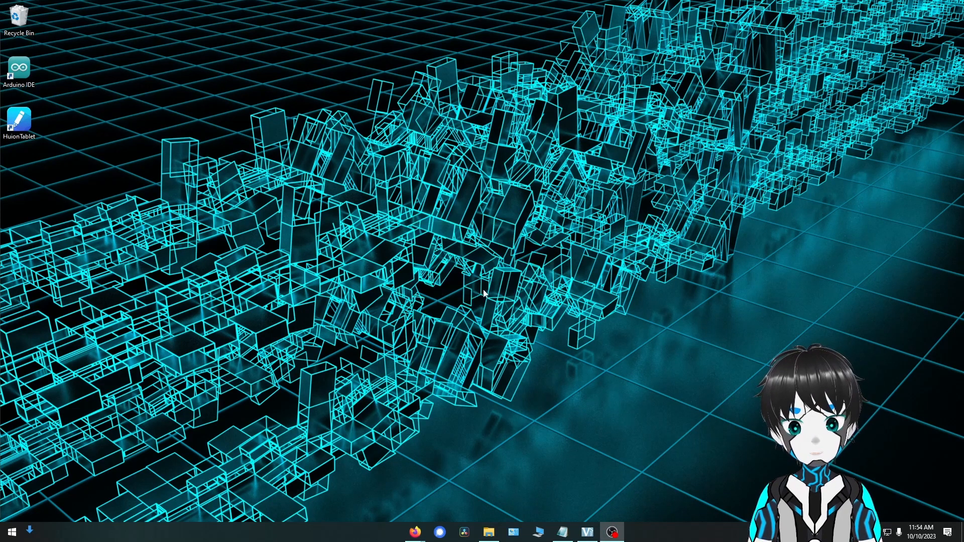
# Accept the Krita license terms and keep C:\Program Files\Krita (x64) as the installation folder.
pyautogui.click(538, 346)
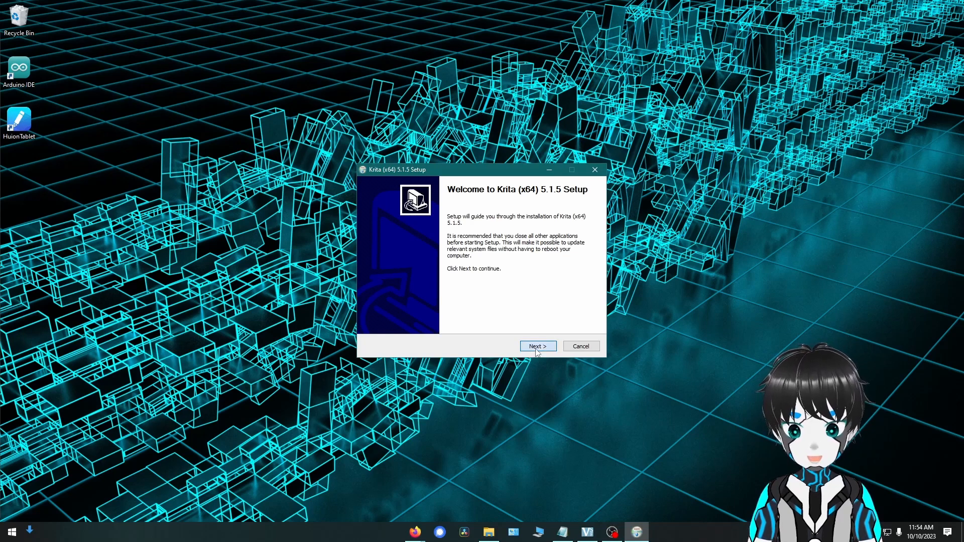
pyautogui.click(373, 323)
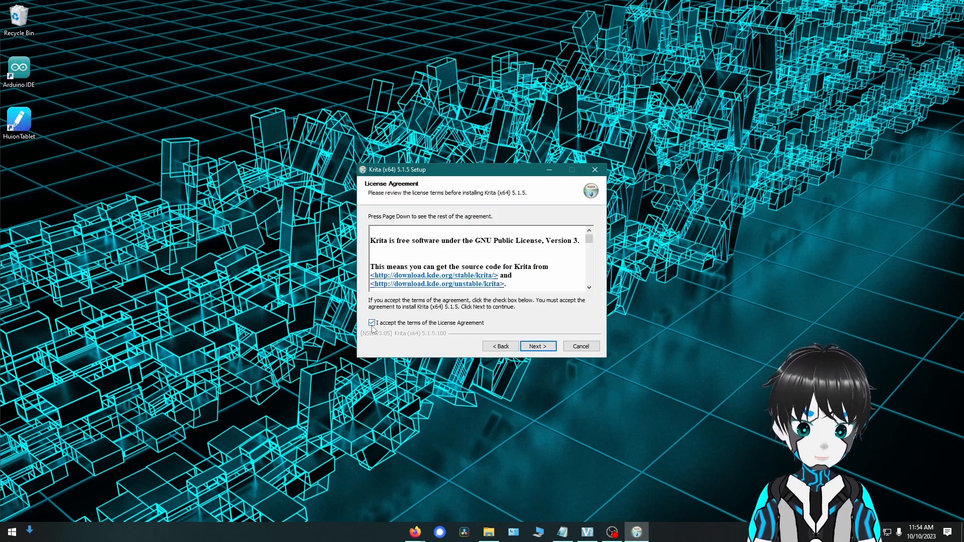
pyautogui.click(546, 350)
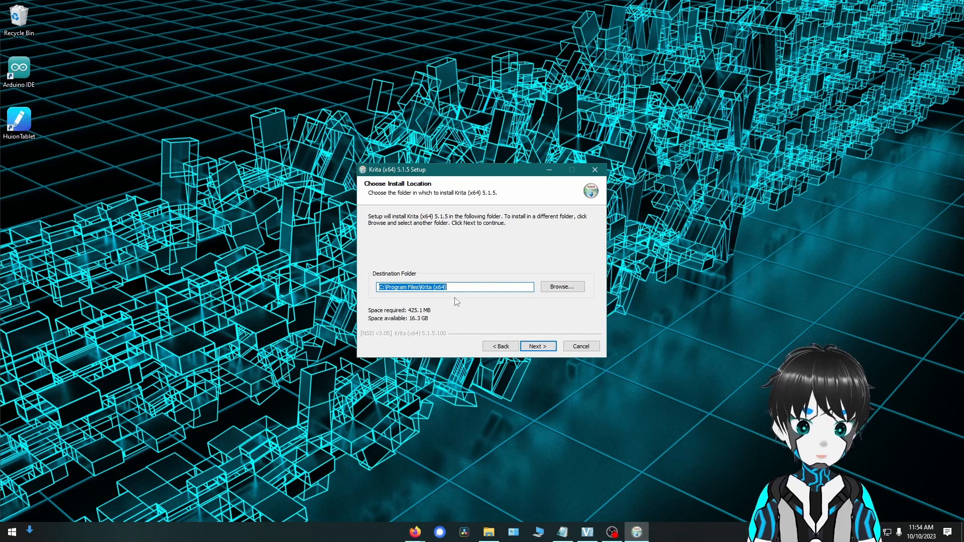
pyautogui.click(538, 347)
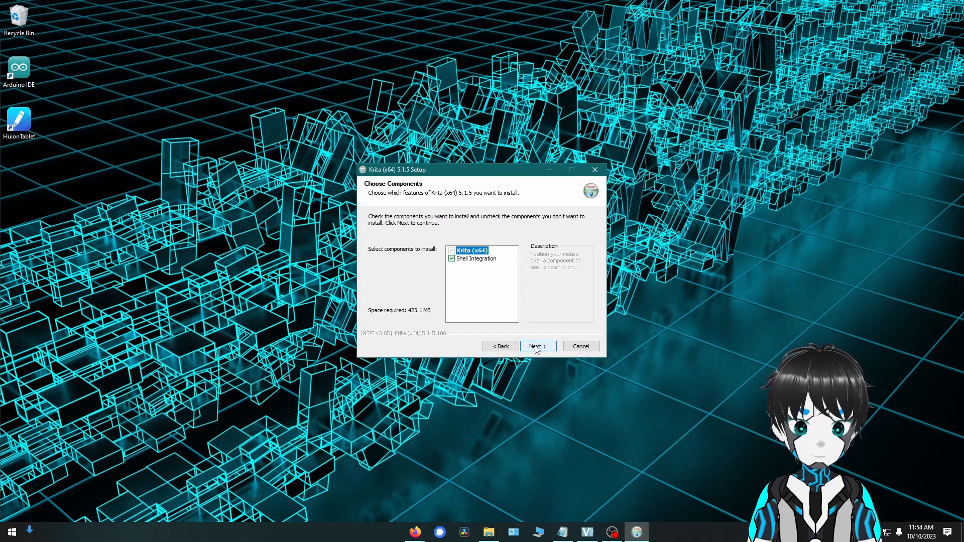
# Install Krita with Shell Integration, accepting its license and using Krita as the Start Menu folder, and finish the setup.
pyautogui.moveTo(463, 262)
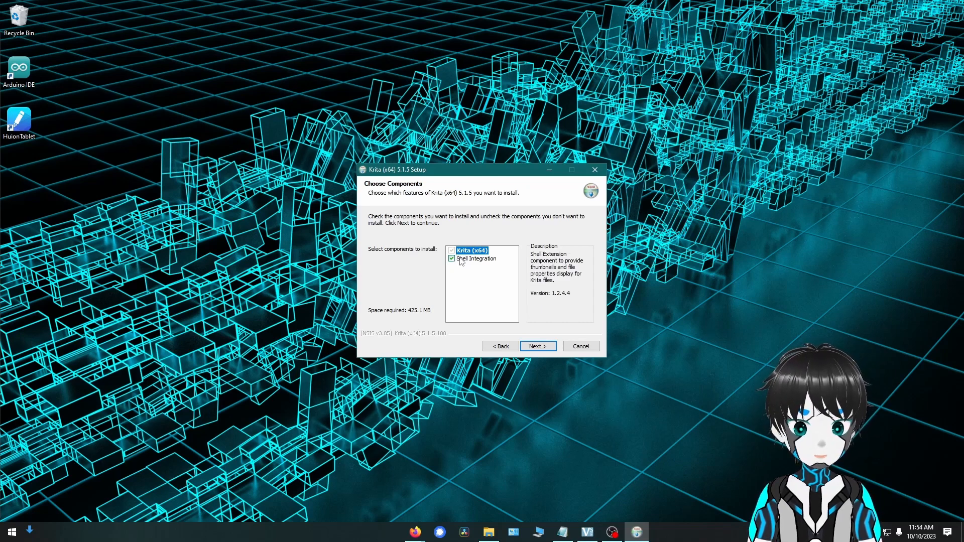
pyautogui.click(542, 350)
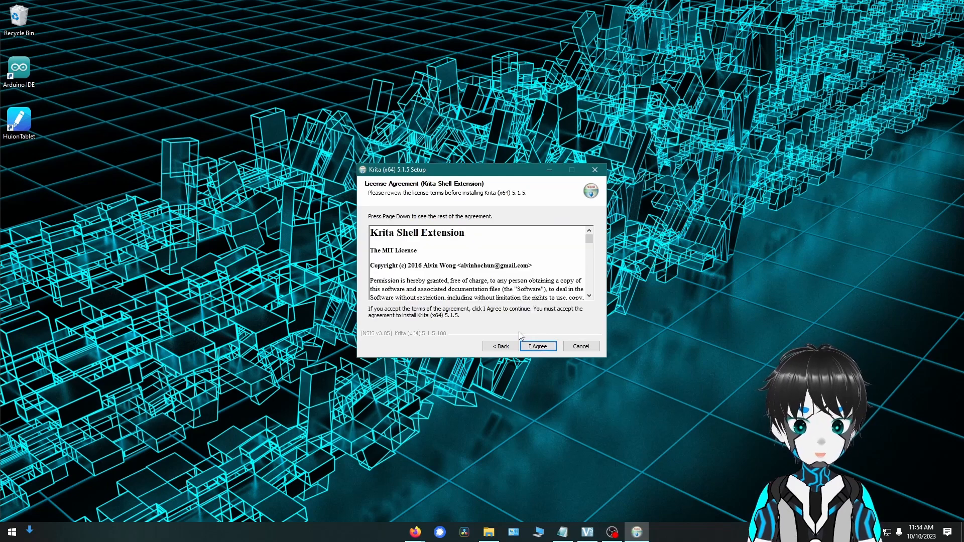
pyautogui.click(543, 349)
pyautogui.click(538, 346)
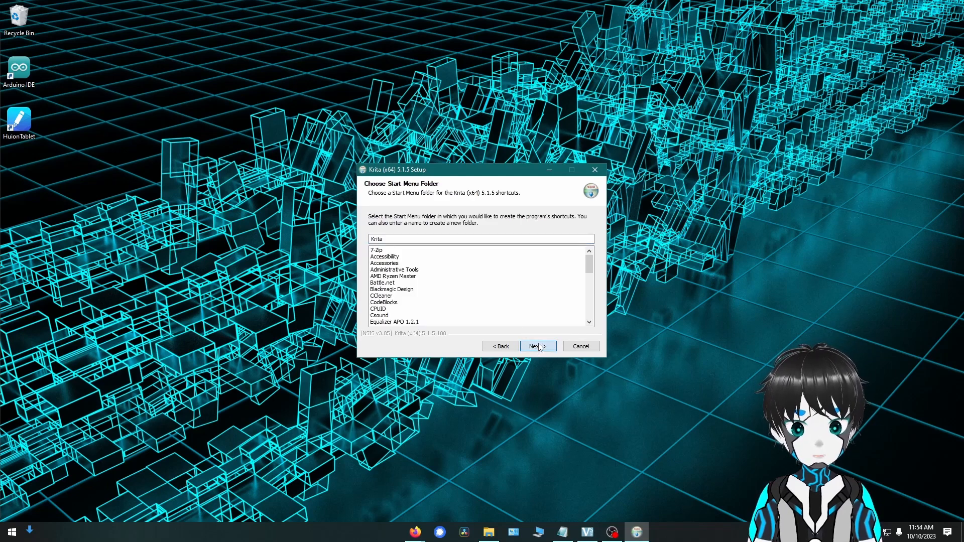
pyautogui.click(541, 349)
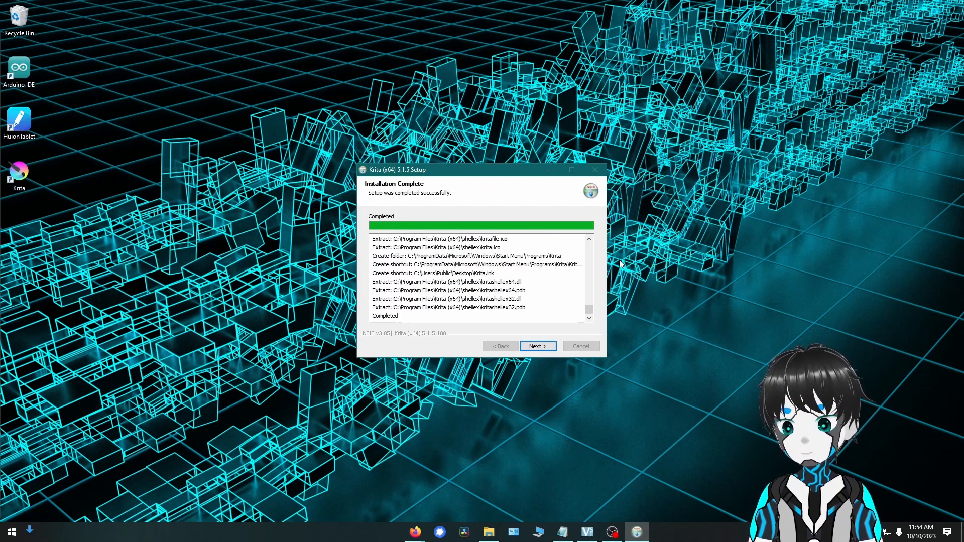
pyautogui.click(555, 347)
pyautogui.click(556, 348)
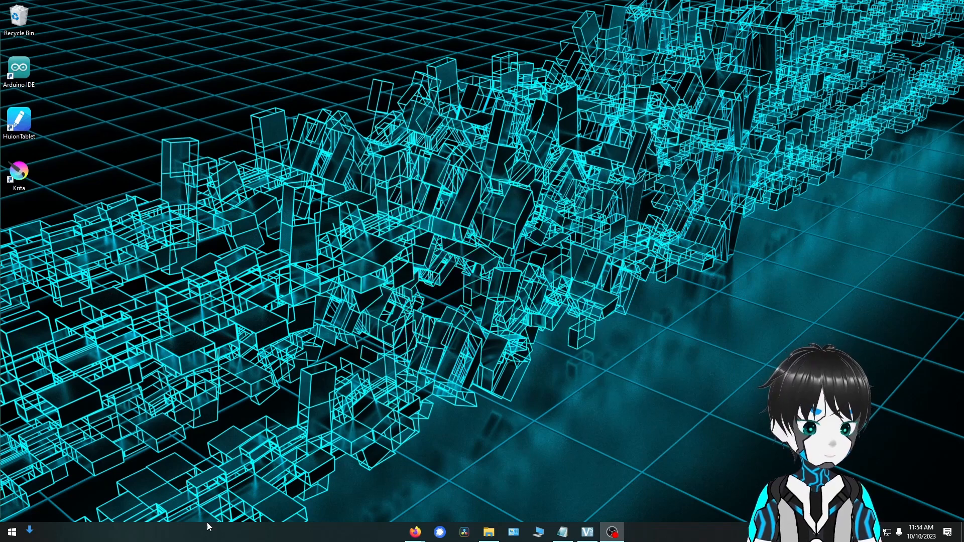
# Launch Krita and create a custom 3508 × 2480 px RGB/Alpha document at 300 pixels/inch.
pyautogui.moveTo(26, 176); pyautogui.dragTo(434, 297)
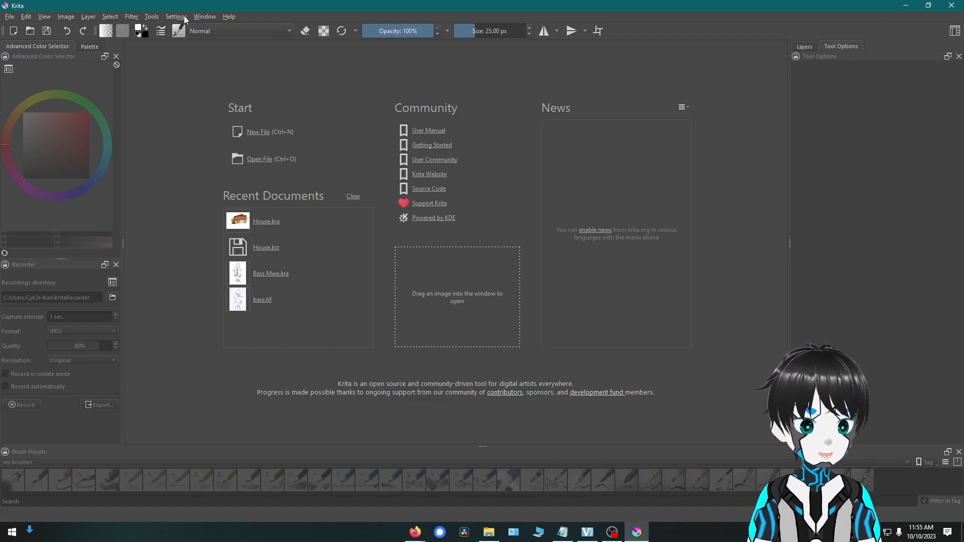
pyautogui.click(267, 140)
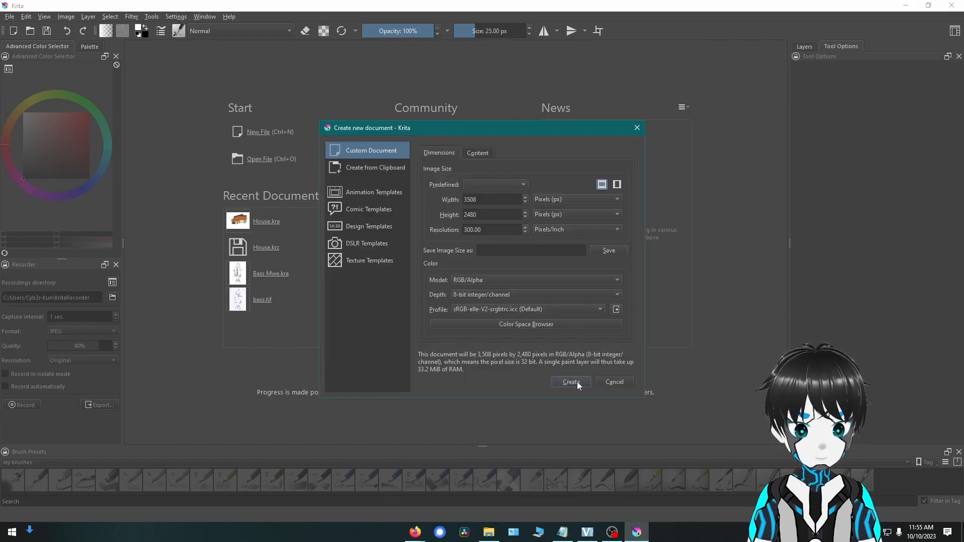
pyautogui.click(578, 381)
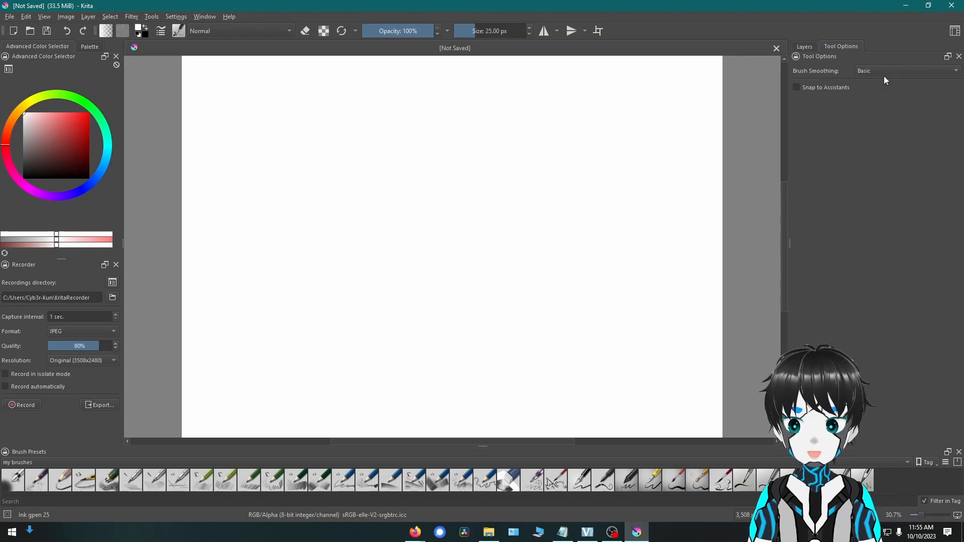
# Review the brush smoothing choices in the brush's tool options, keeping Basic.
pyautogui.click(884, 73)
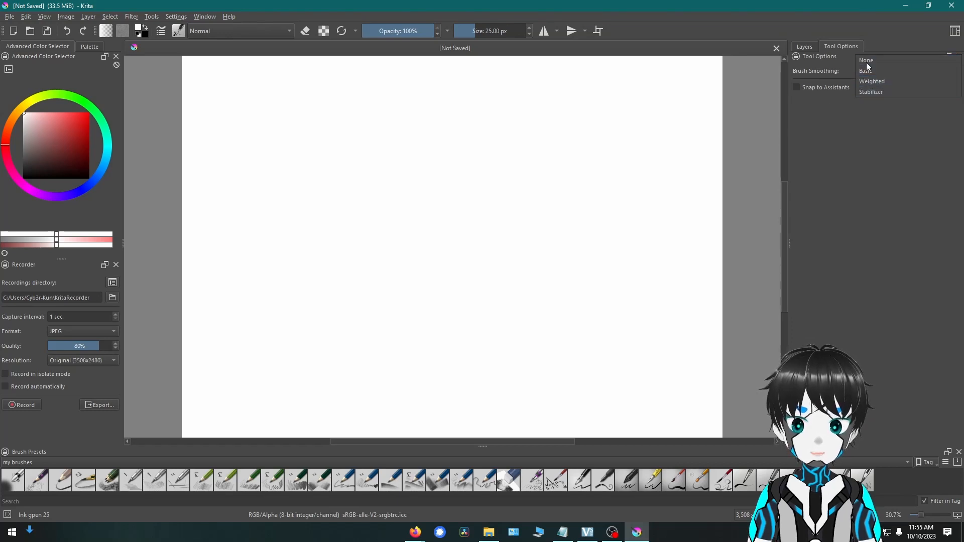
pyautogui.click(868, 70)
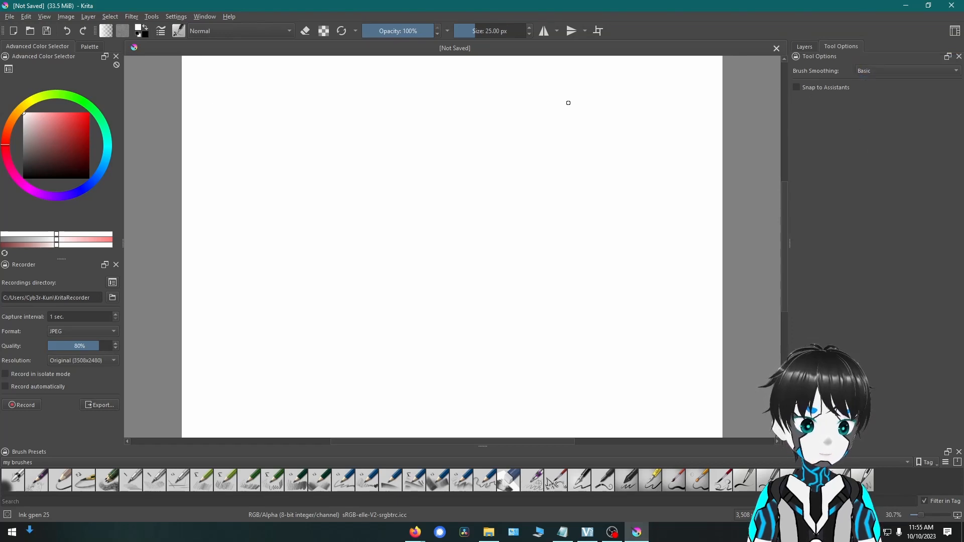
pyautogui.moveTo(839, 50); pyautogui.dragTo(829, 139)
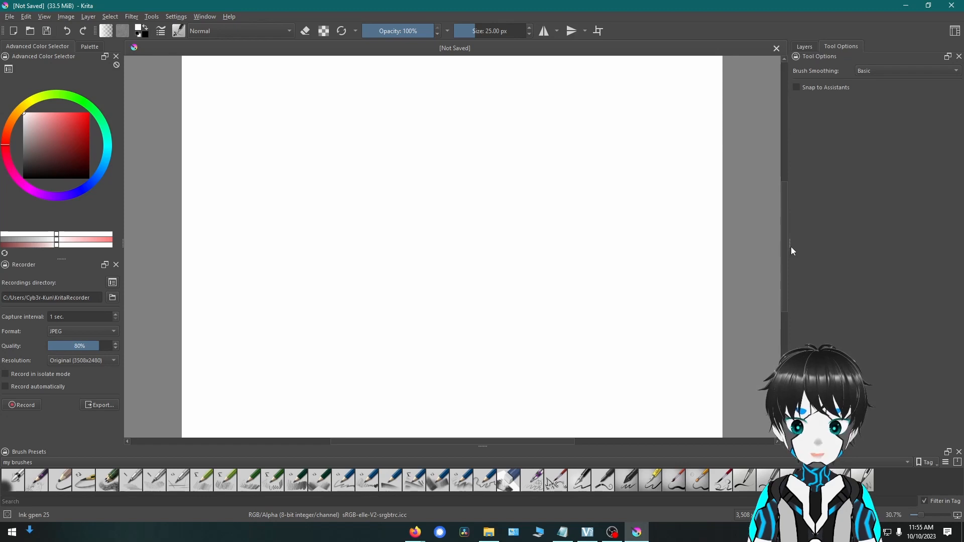
# Set the Tool Options location to In Toolbar in Krita's general tool preferences and apply the change.
pyautogui.click(177, 17)
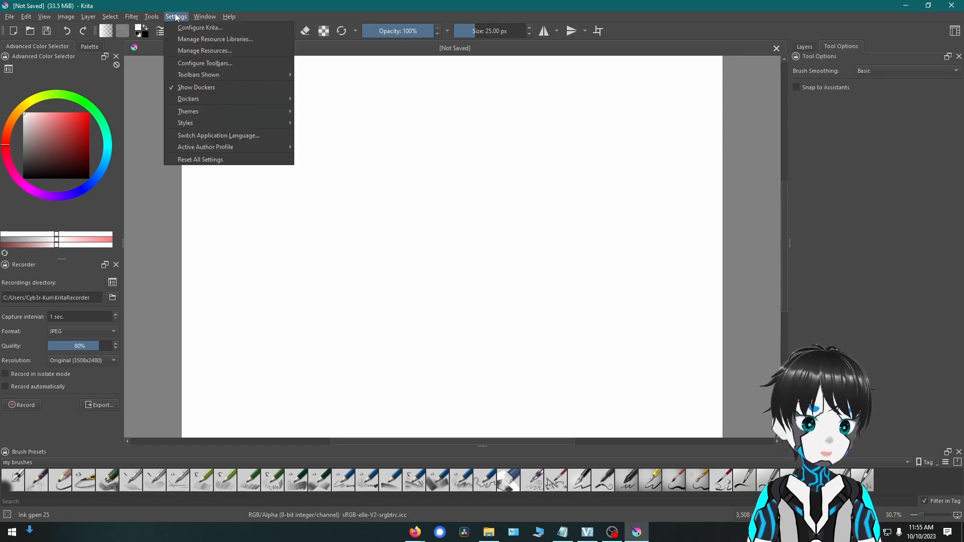
pyautogui.click(203, 29)
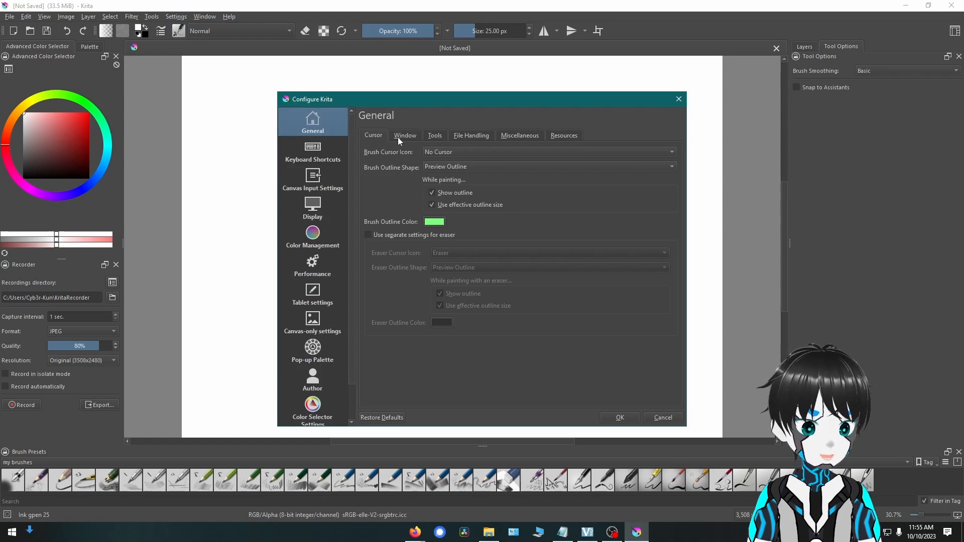
pyautogui.click(442, 134)
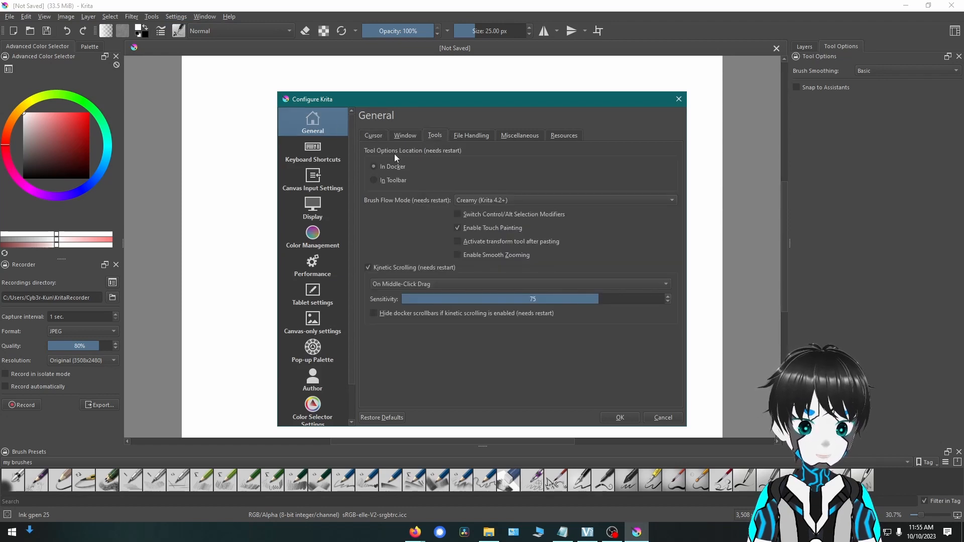
pyautogui.click(378, 182)
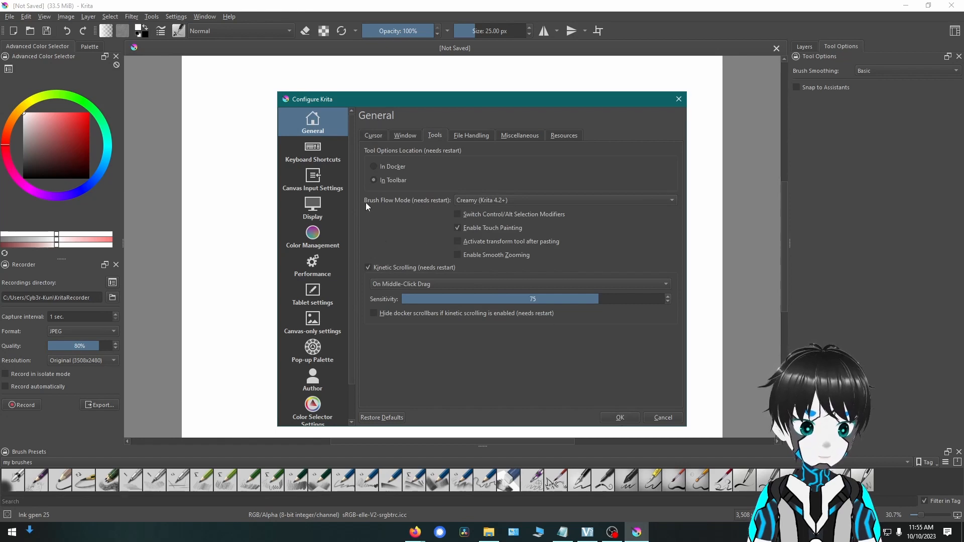
pyautogui.click(617, 417)
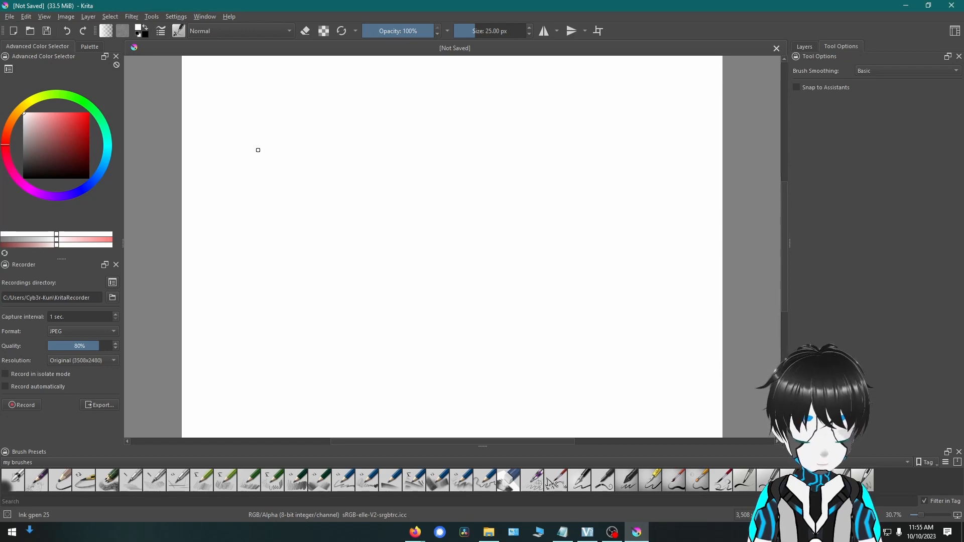
# Load the Default workspace and dock the Brush Presets below the canvas as a single-row strip.
pyautogui.click(955, 31)
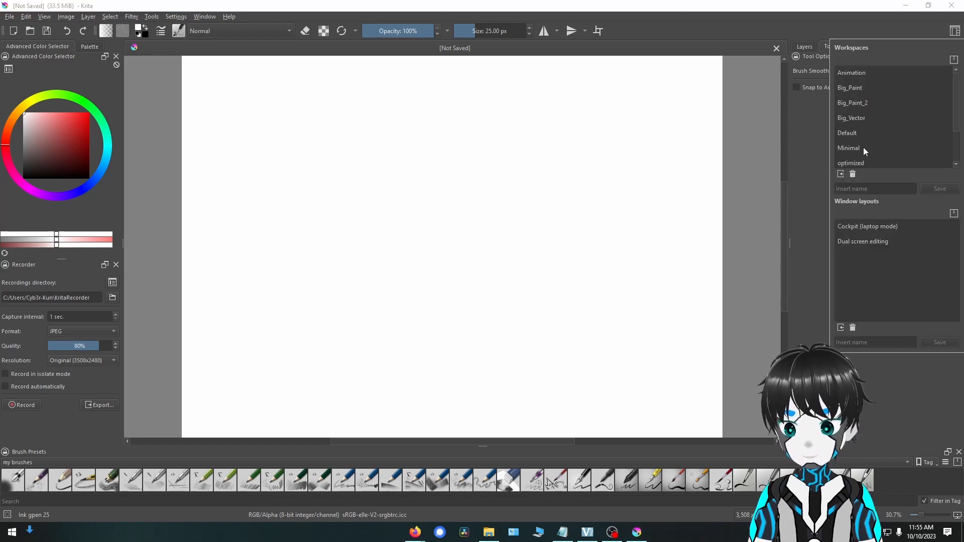
pyautogui.click(858, 133)
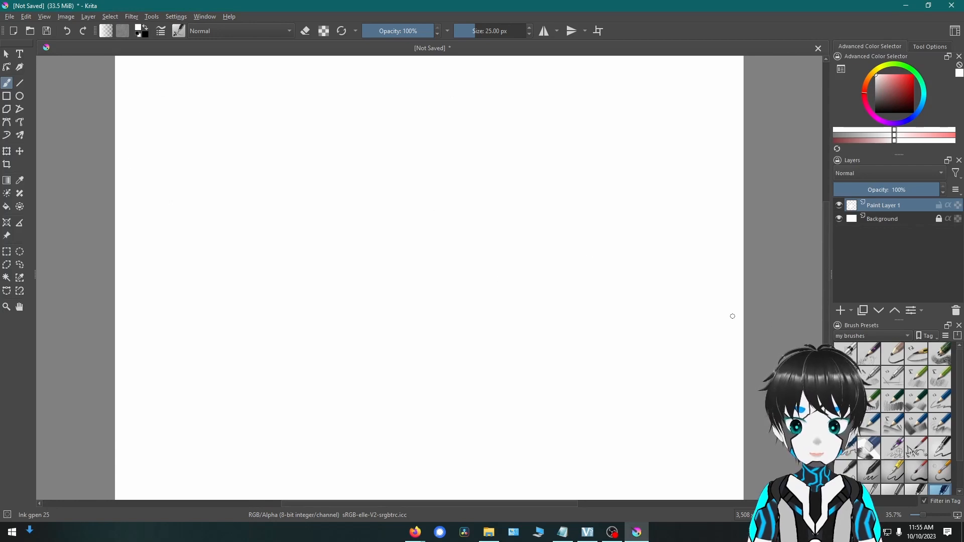
pyautogui.moveTo(873, 324)
pyautogui.mouseDown()
pyautogui.moveTo(629, 287)
pyautogui.moveTo(453, 465)
pyautogui.moveTo(441, 465)
pyautogui.moveTo(471, 469)
pyautogui.moveTo(413, 479)
pyautogui.mouseUp()
pyautogui.moveTo(483, 378); pyautogui.dragTo(483, 447)
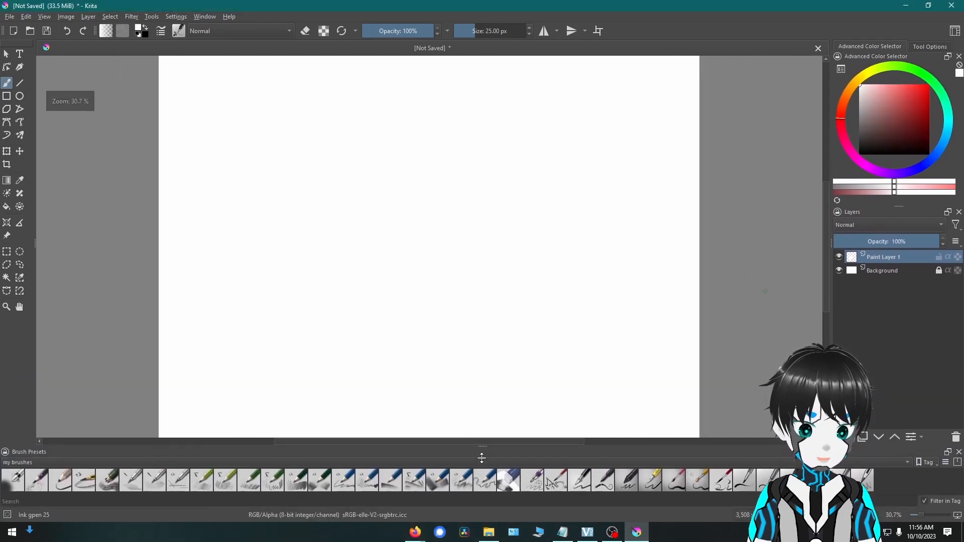
# Import the my_workspace.kws file into the list of available workspaces.
pyautogui.click(955, 30)
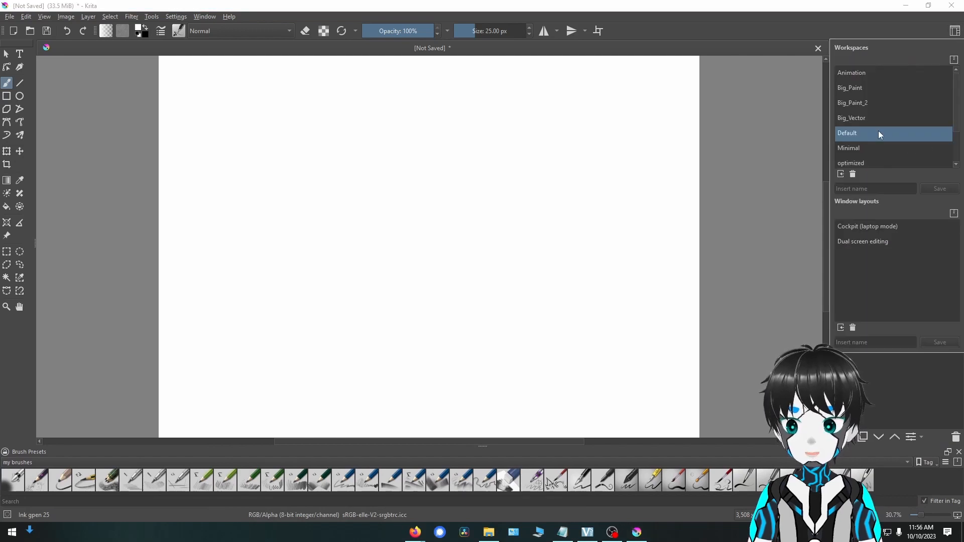
pyautogui.scroll(-2, 878, 131)
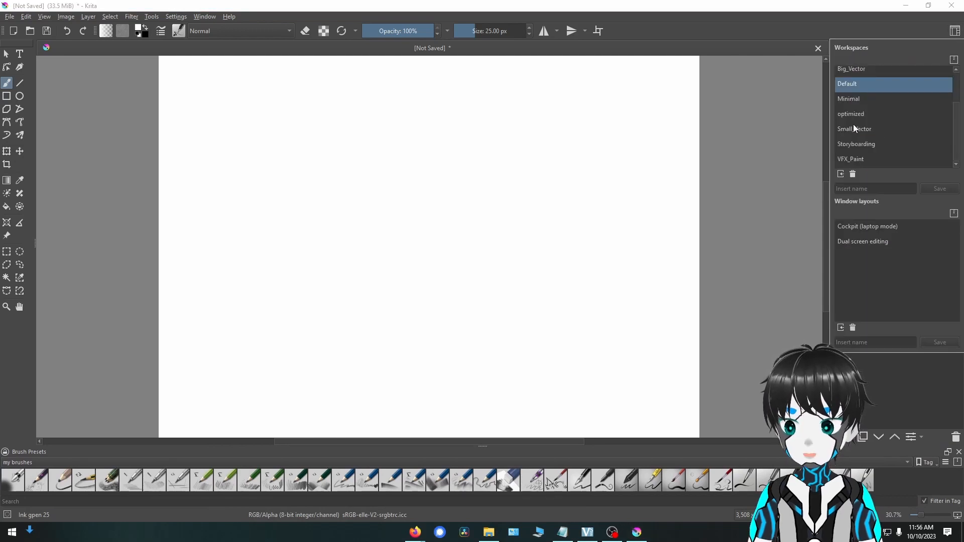
pyautogui.click(841, 173)
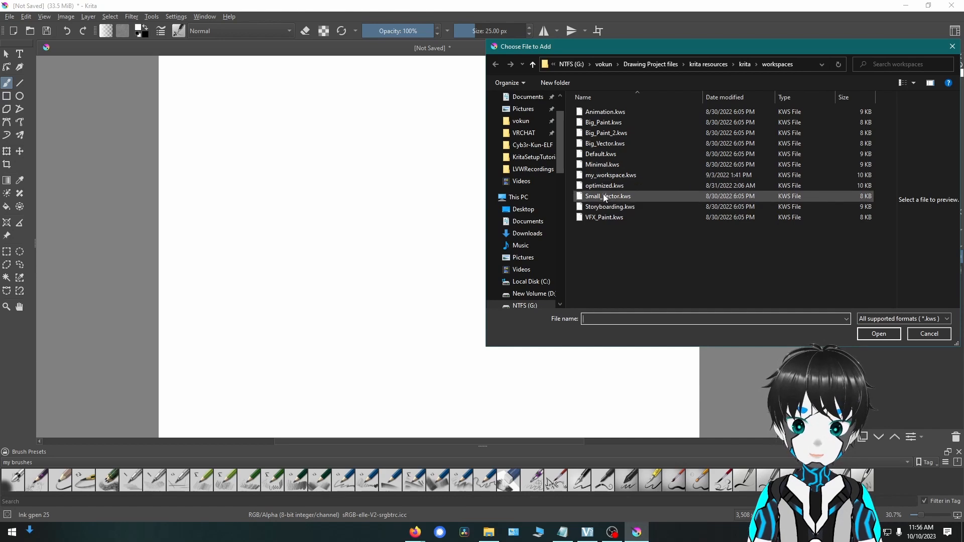
pyautogui.click(631, 185)
pyautogui.click(629, 175)
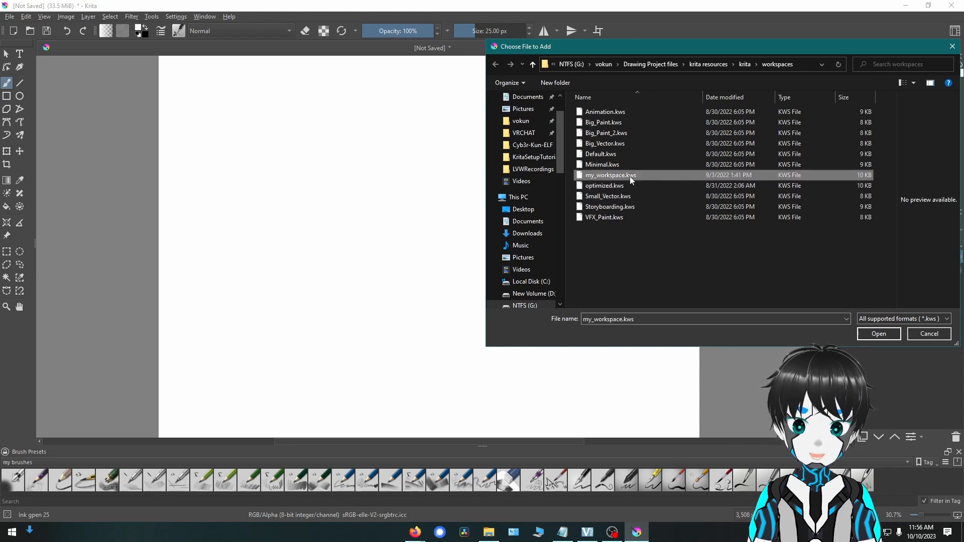
pyautogui.click(878, 334)
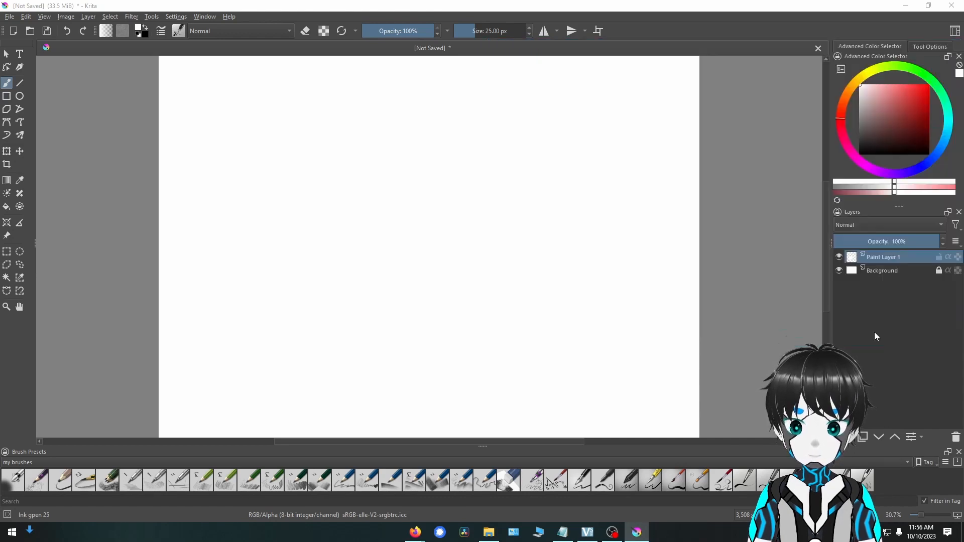
# Load my_workspace, compare it with the optimized workspace, and switch back to my_workspace.
pyautogui.click(955, 31)
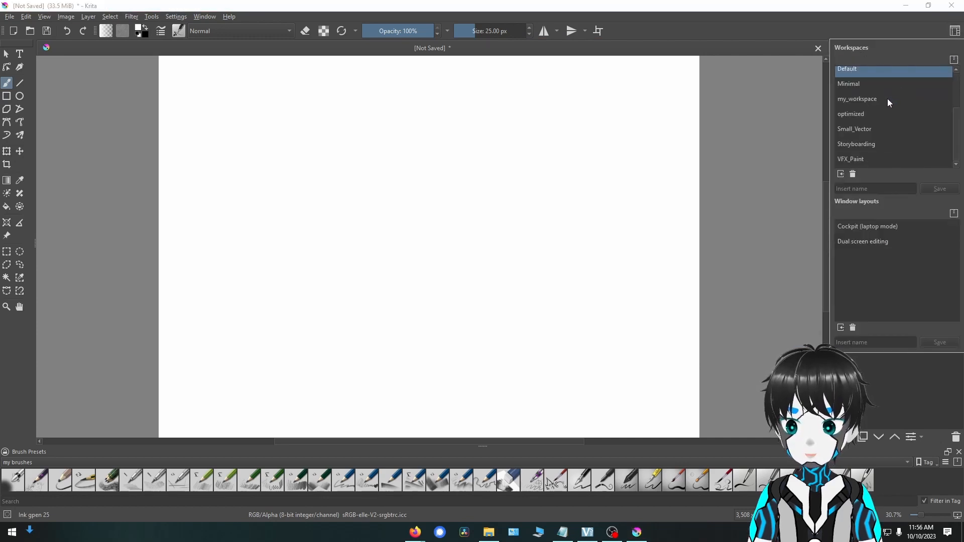
pyautogui.click(884, 99)
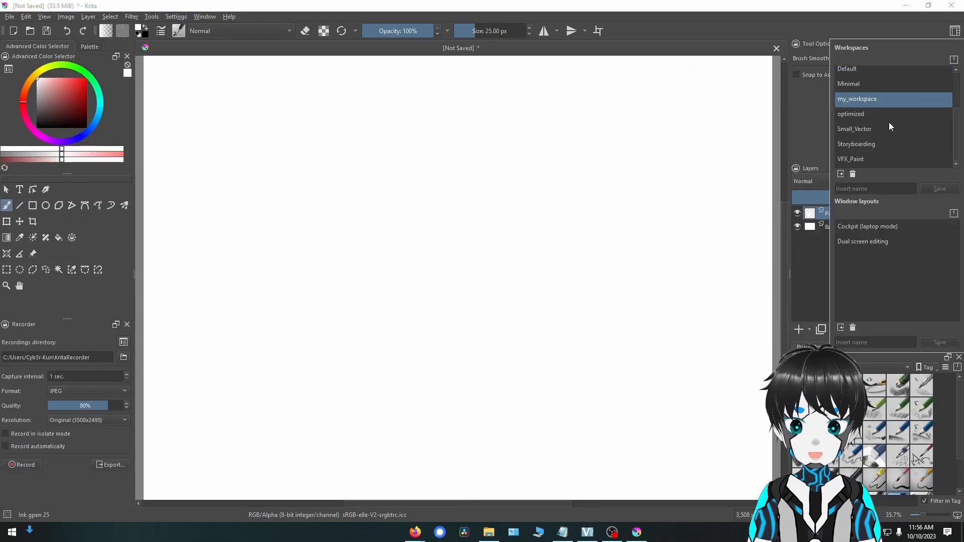
pyautogui.click(864, 114)
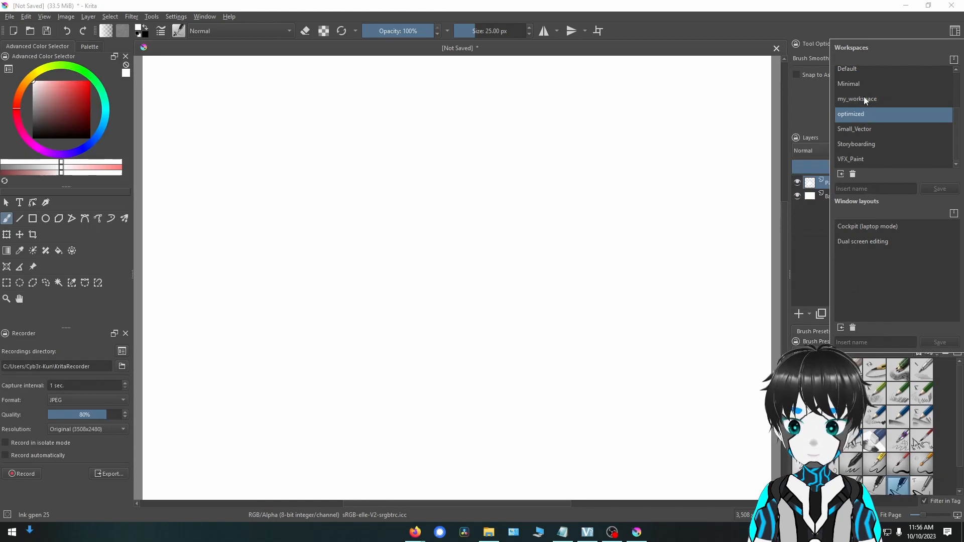
pyautogui.click(865, 99)
pyautogui.scroll(2, 856, 101)
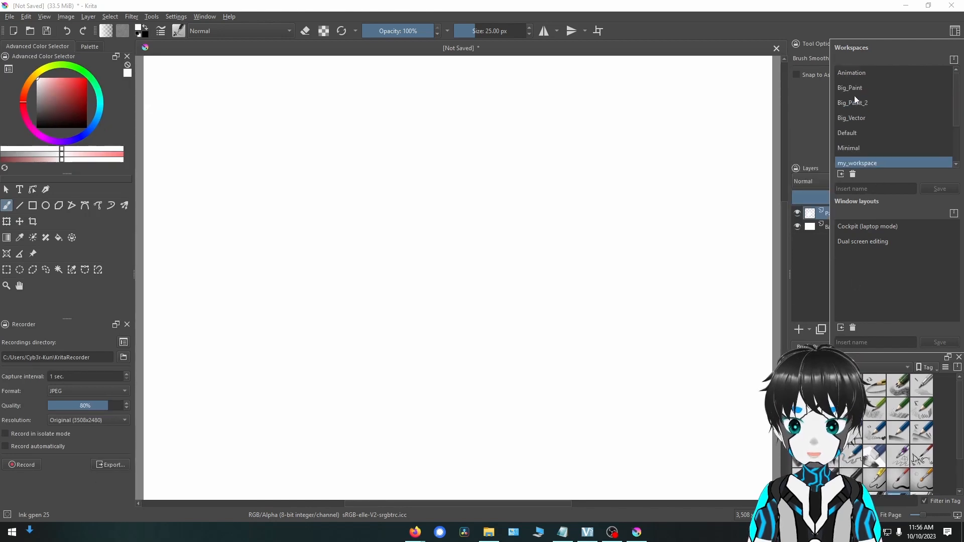
pyautogui.scroll(-2, 860, 105)
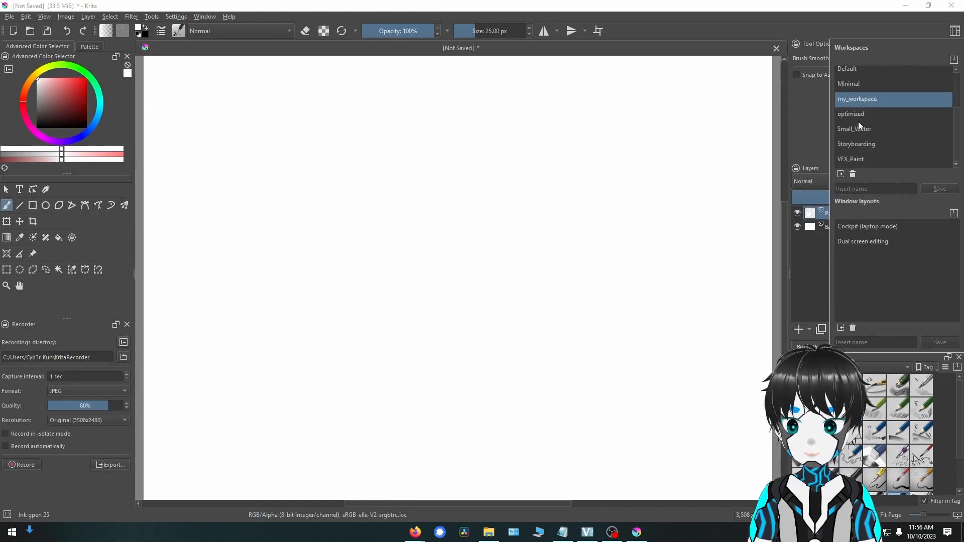
pyautogui.click(842, 174)
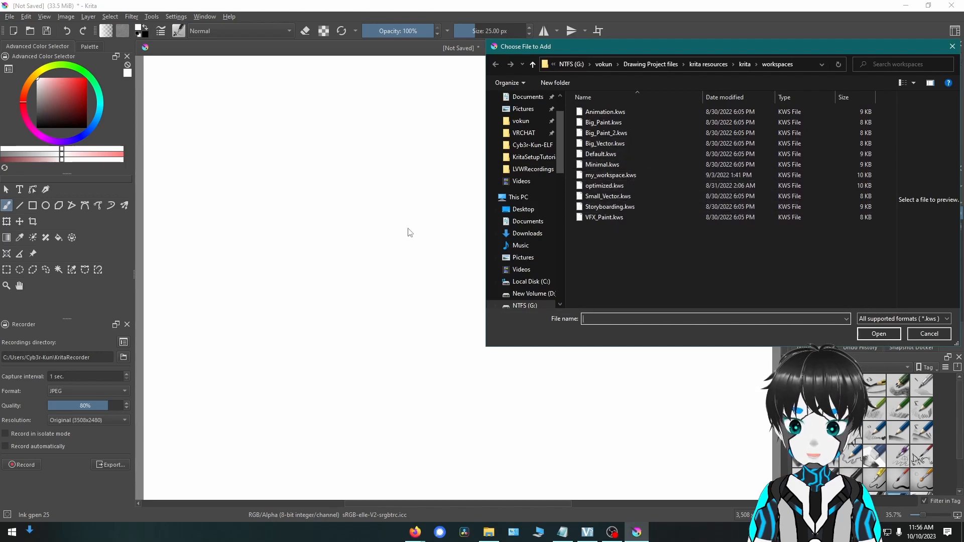
pyautogui.click(930, 334)
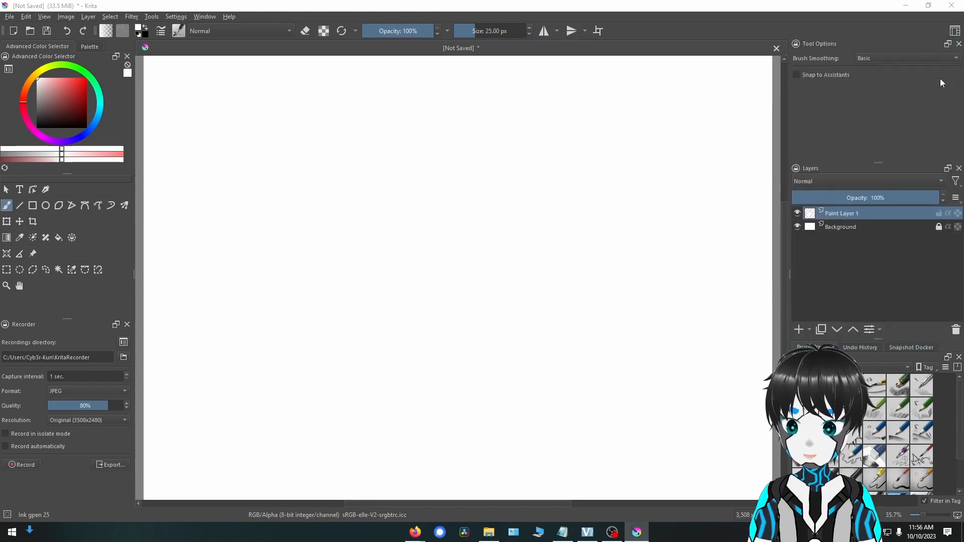
pyautogui.click(546, 384)
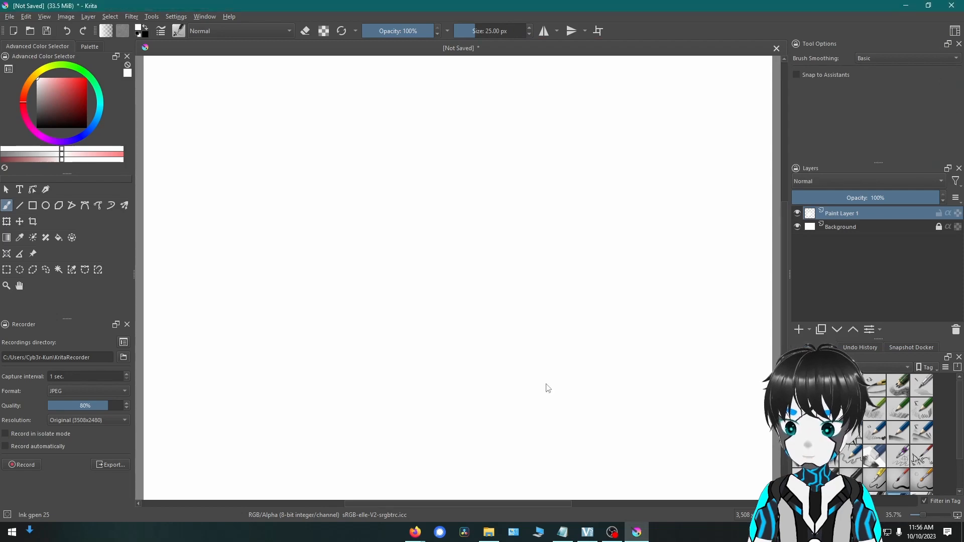
# Dock the Brush Presets below the canvas as a single-row strip and close the Undo History and Snapshot dockers.
pyautogui.moveTo(821, 357)
pyautogui.mouseDown()
pyautogui.moveTo(423, 503)
pyautogui.moveTo(425, 486)
pyautogui.mouseUp()
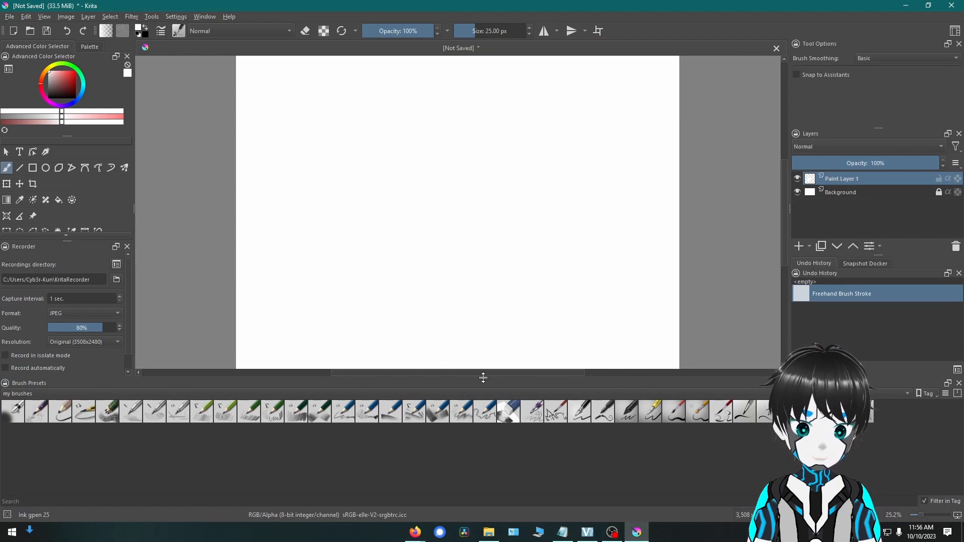
pyautogui.moveTo(484, 378); pyautogui.dragTo(483, 447)
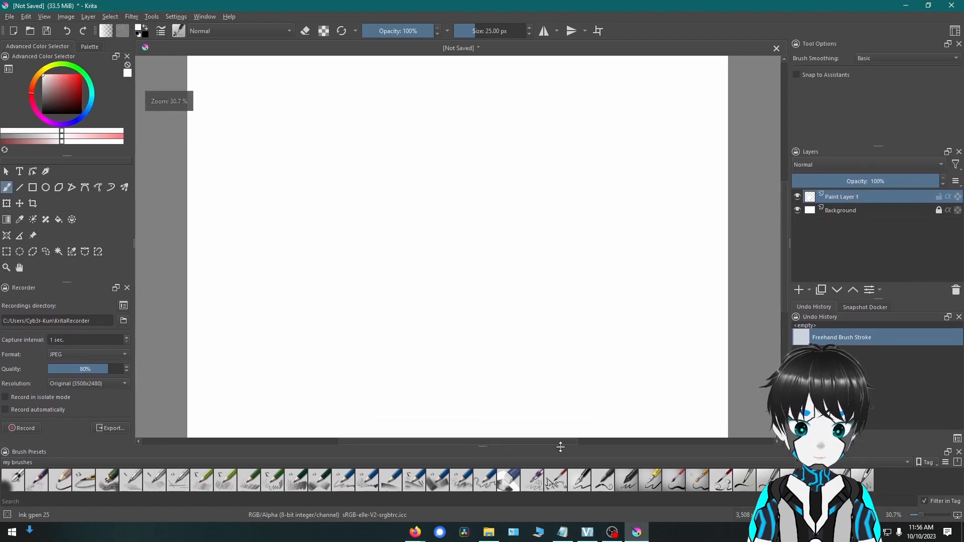
pyautogui.click(960, 317)
pyautogui.click(960, 305)
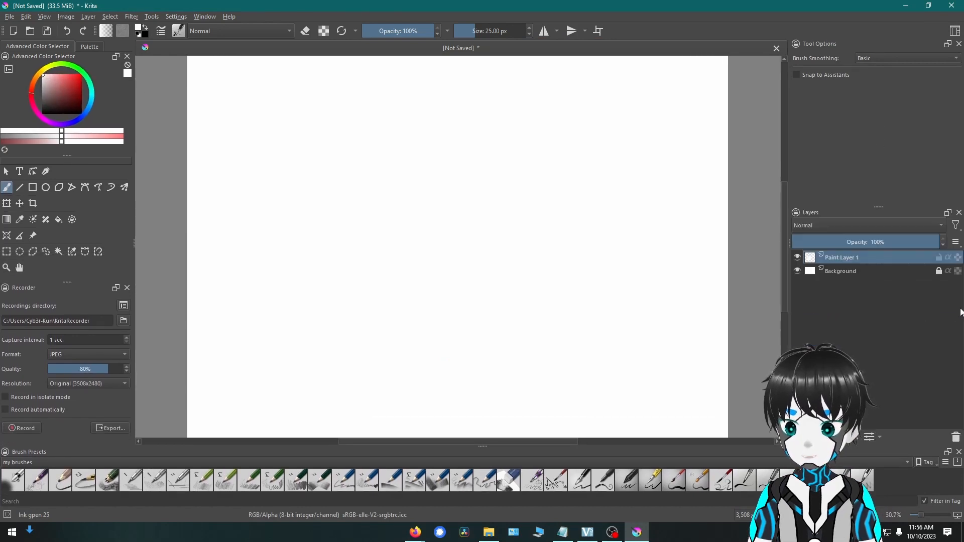
# Check the Tool Options location in the general tool preferences without changing any setting.
pyautogui.click(176, 16)
pyautogui.click(434, 136)
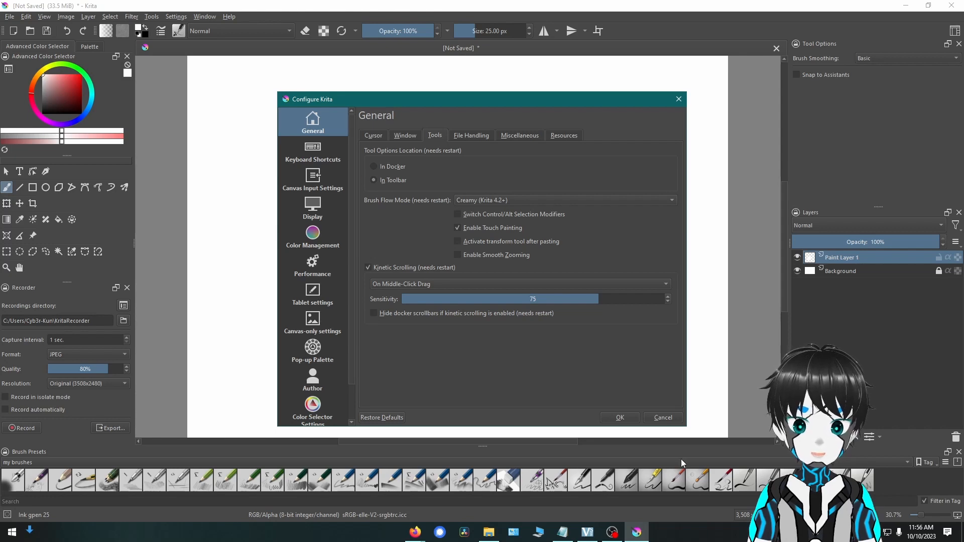
pyautogui.click(663, 418)
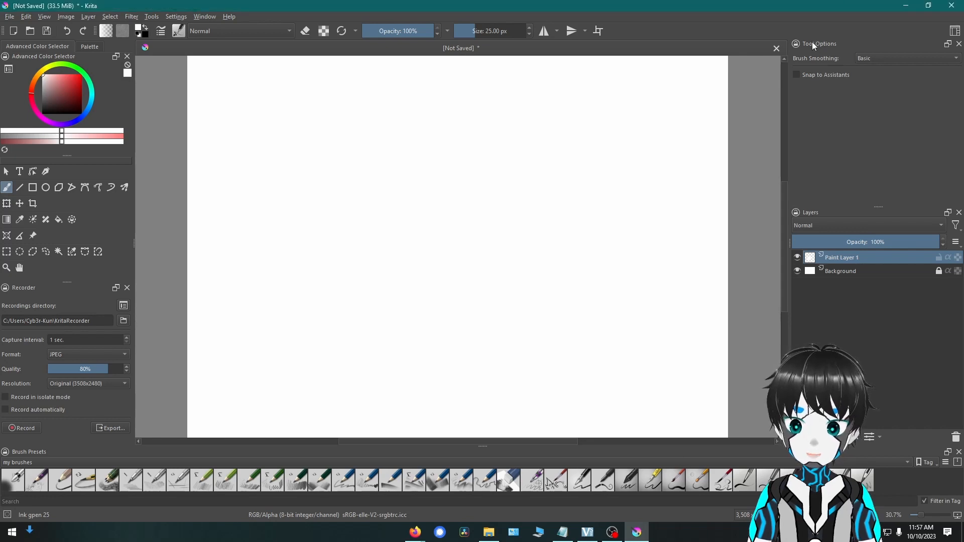
pyautogui.moveTo(813, 43); pyautogui.dragTo(812, 50)
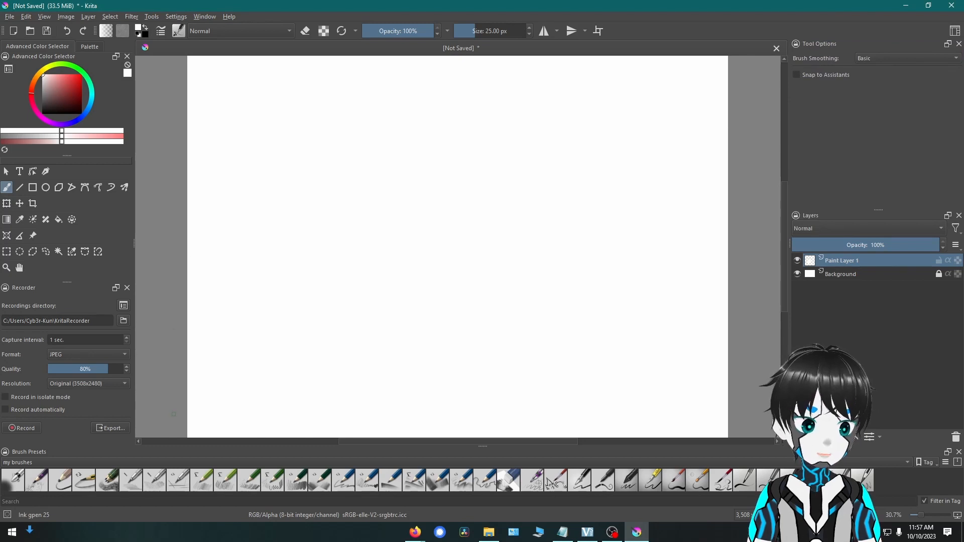
# Close Krita without saving the untitled document and relaunch it from the desktop.
pyautogui.click(952, 5)
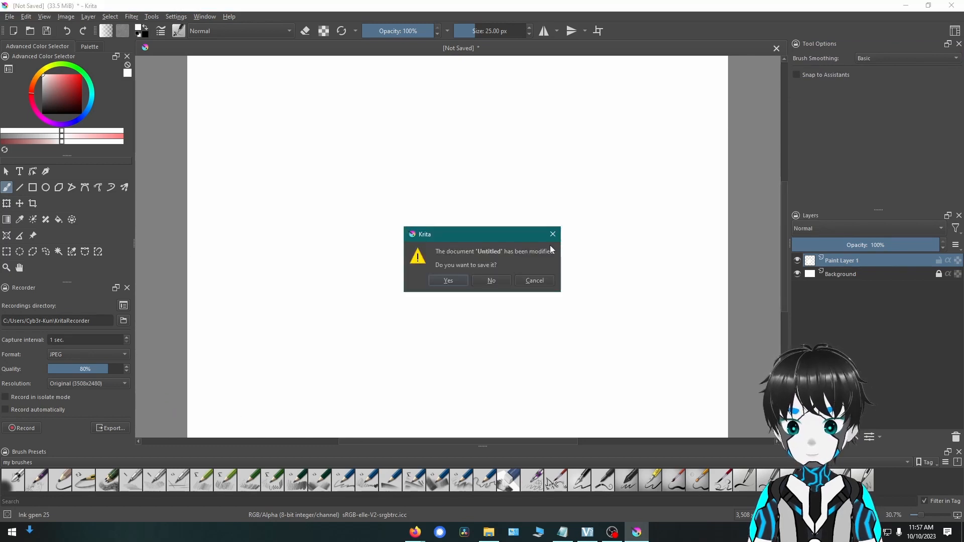
pyautogui.click(458, 281)
pyautogui.click(456, 308)
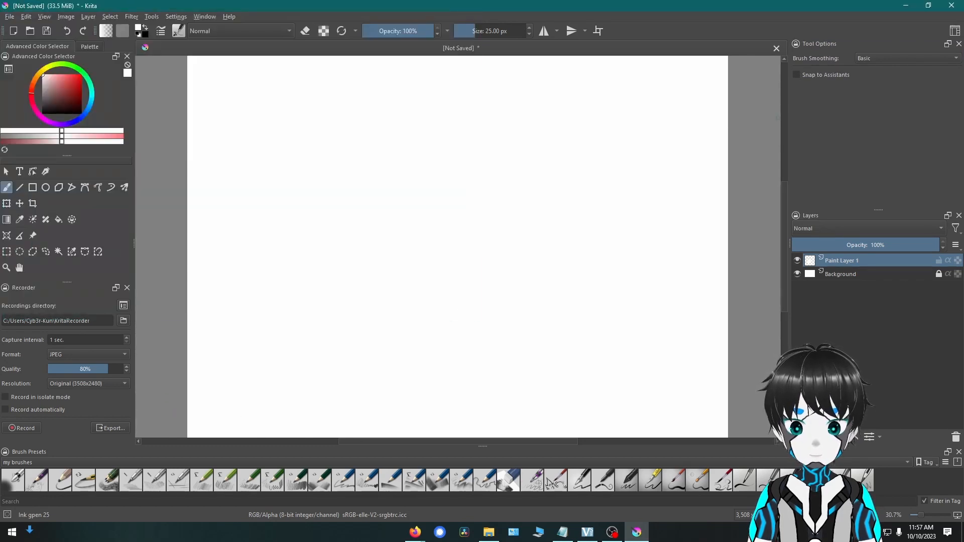
pyautogui.click(960, 5)
pyautogui.click(486, 279)
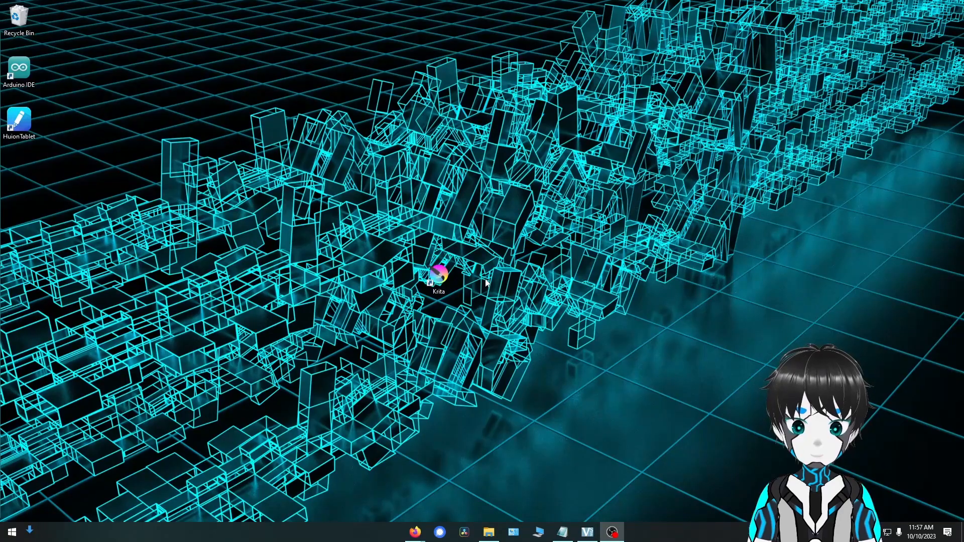
pyautogui.doubleClick(431, 274)
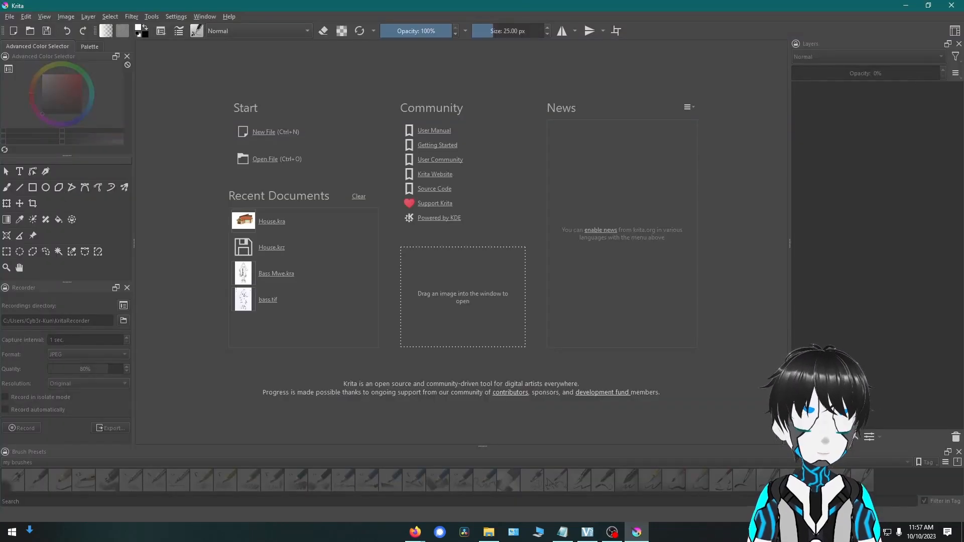
# Create a custom 3508 × 2480 px RGB/Alpha document at 300 pixels/inch and check the workspace list.
pyautogui.click(255, 133)
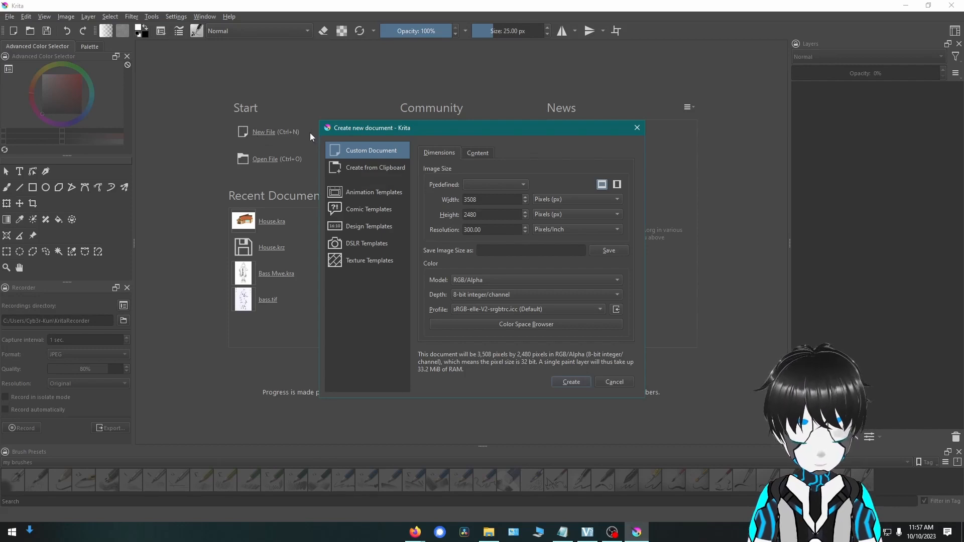
pyautogui.click(578, 382)
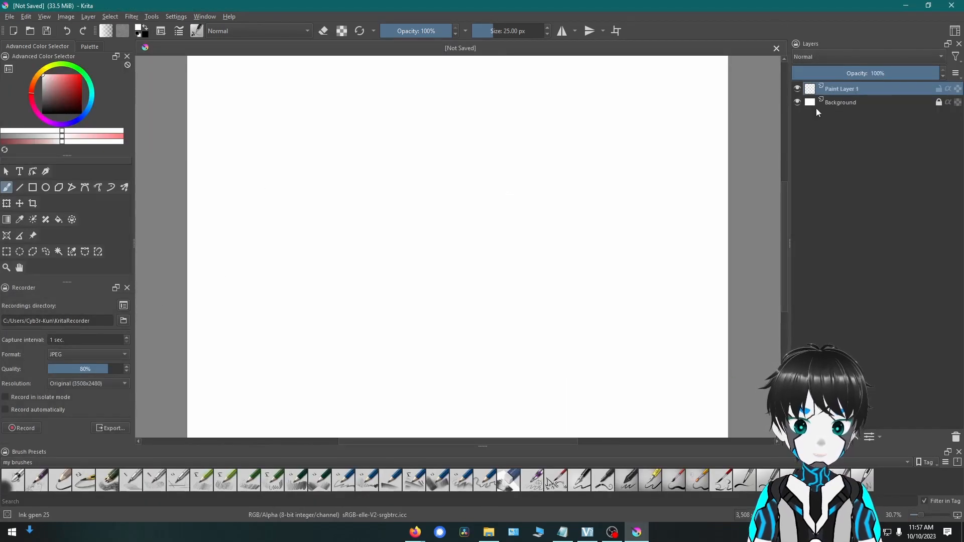
pyautogui.click(956, 31)
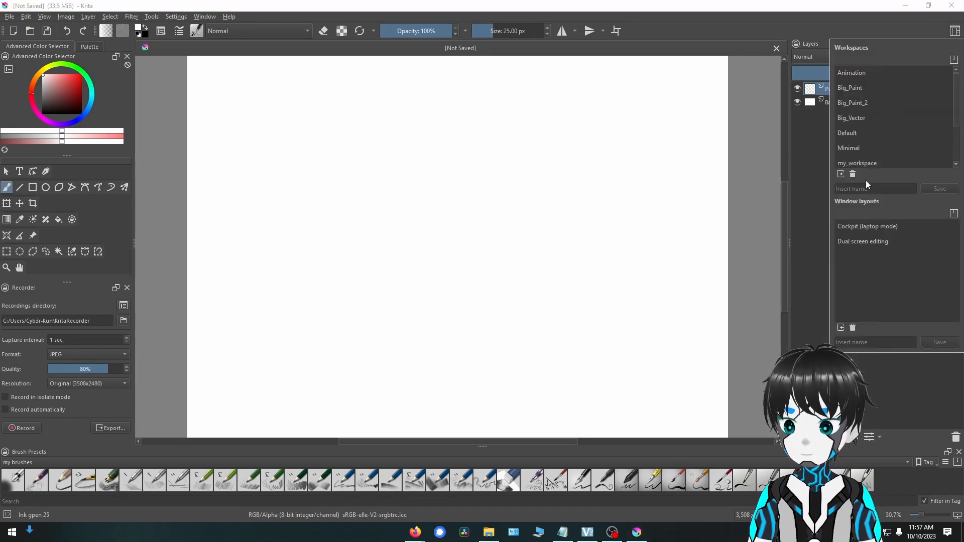
pyautogui.click(618, 234)
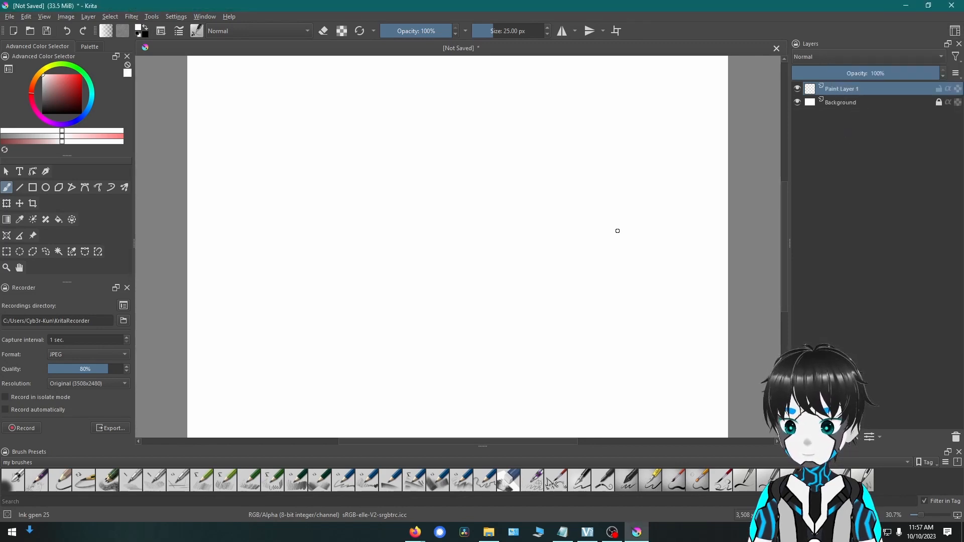
# Examine the toolbar's tool options for the freehand brush, including its smoothing modes, and for the Rectangle tool.
pyautogui.click(161, 31)
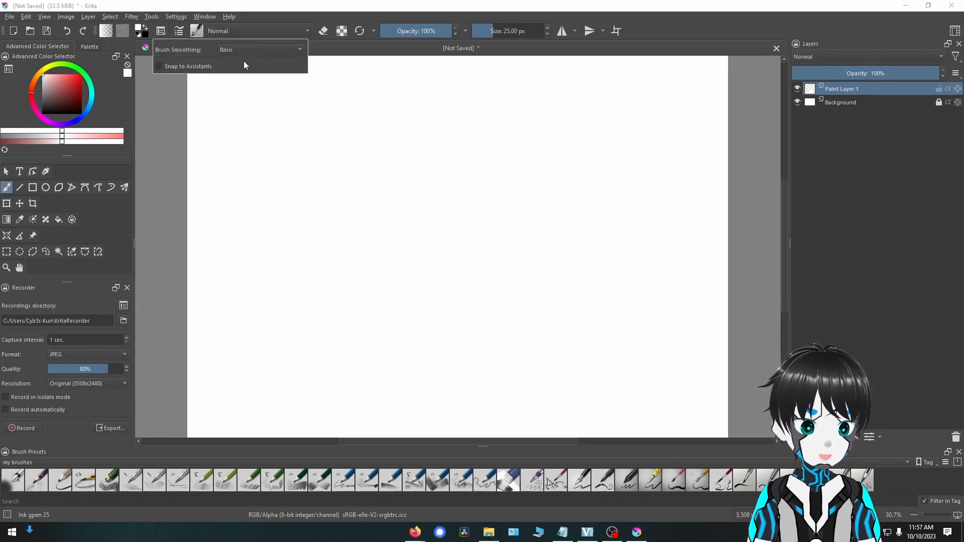
pyautogui.click(250, 49)
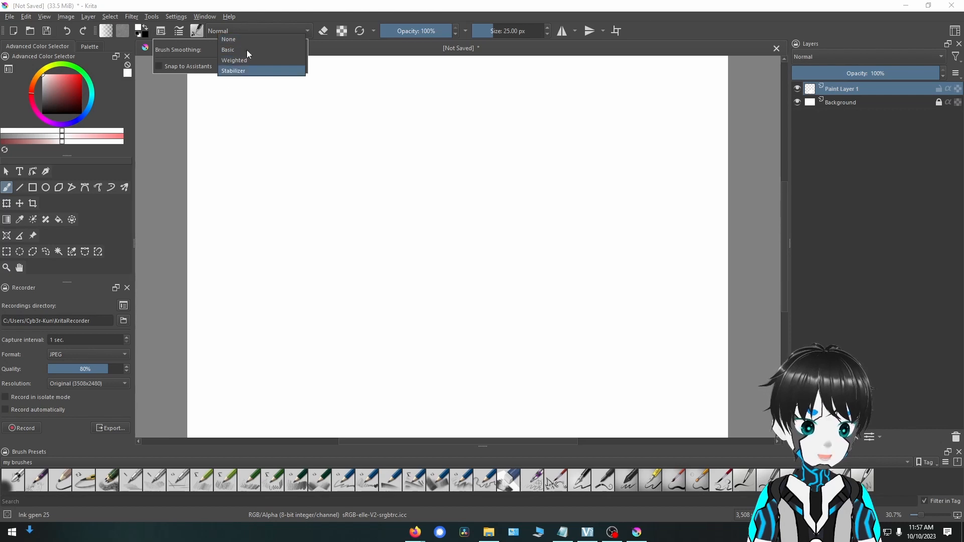
pyautogui.click(32, 188)
pyautogui.click(32, 189)
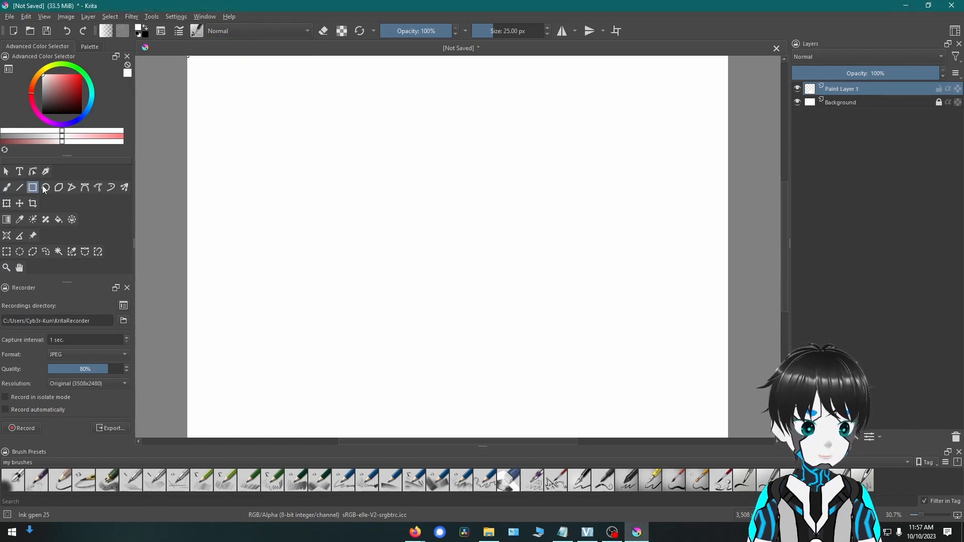
pyautogui.click(161, 32)
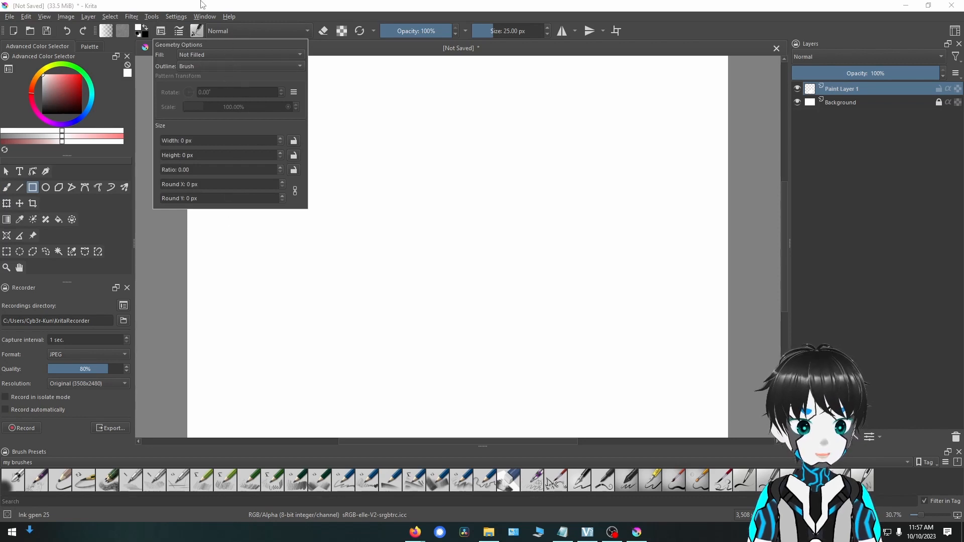
pyautogui.click(228, 5)
pyautogui.scroll(-1, 210, 102)
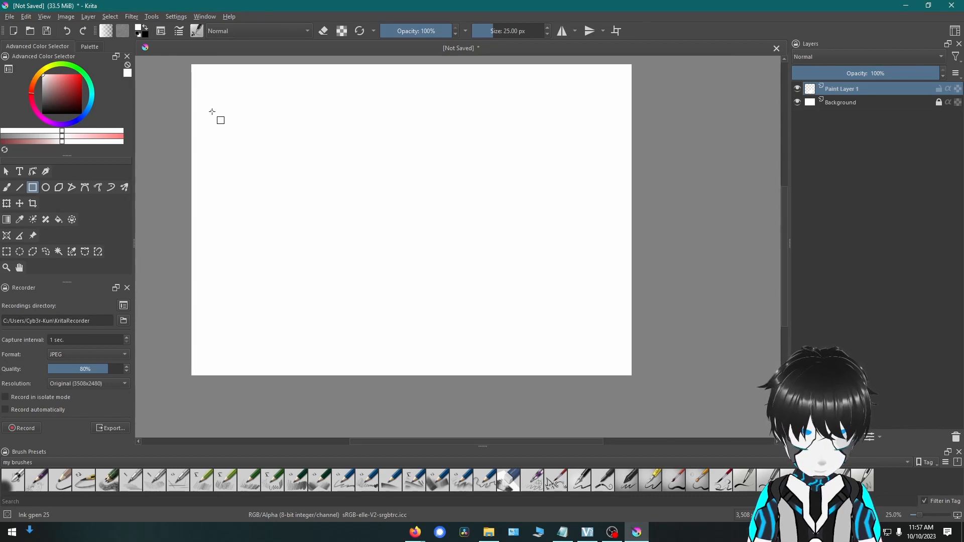
# Find the undo stack size in the general miscellaneous preferences and accept the configuration with its value kept.
pyautogui.click(176, 16)
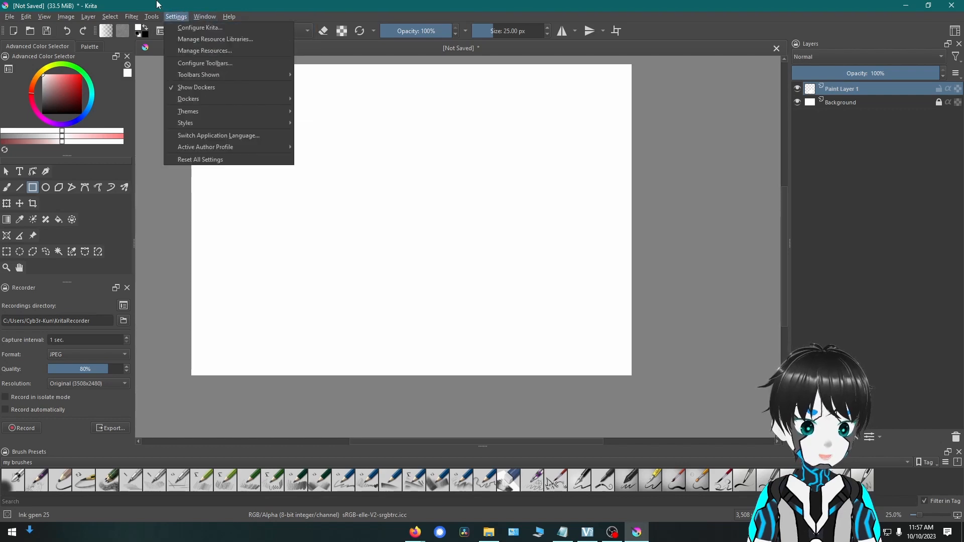
pyautogui.click(200, 28)
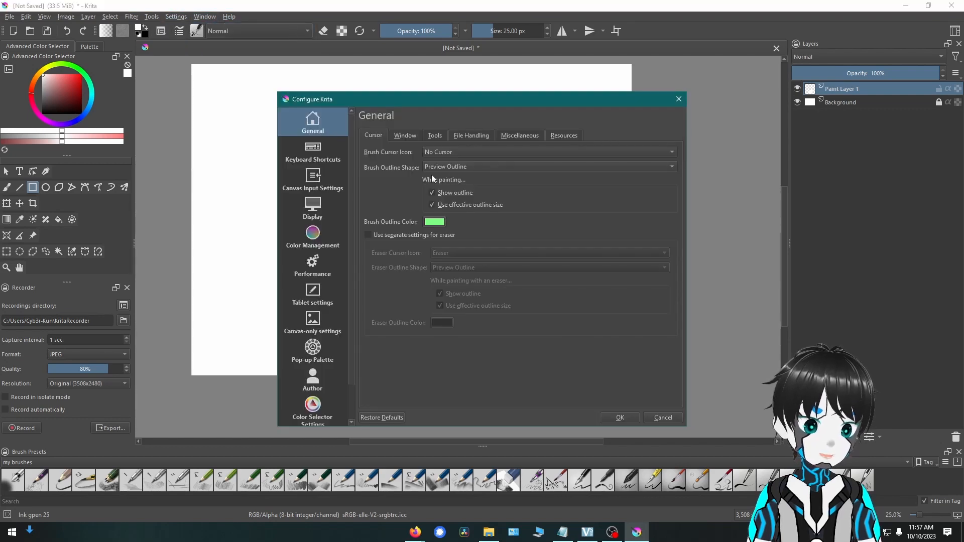
pyautogui.click(319, 273)
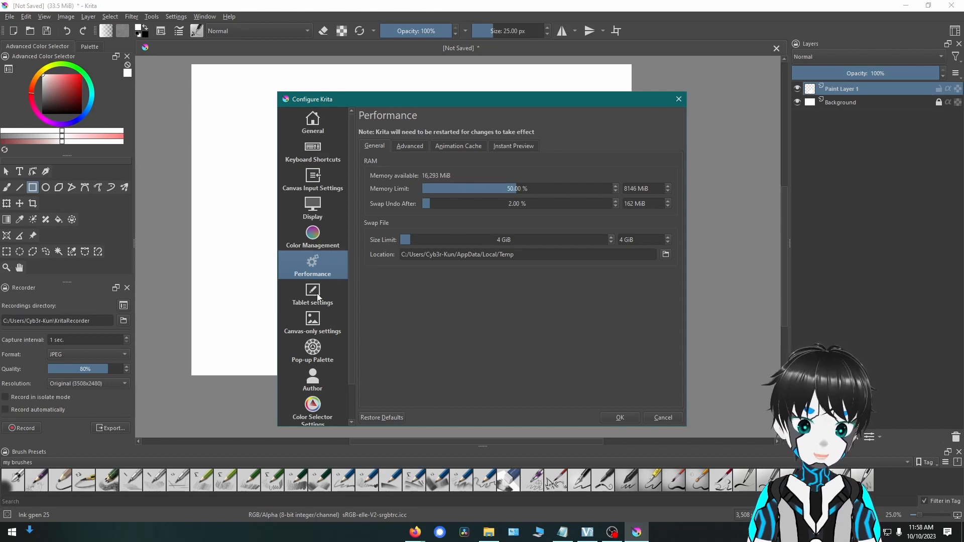
pyautogui.click(314, 184)
pyautogui.click(315, 153)
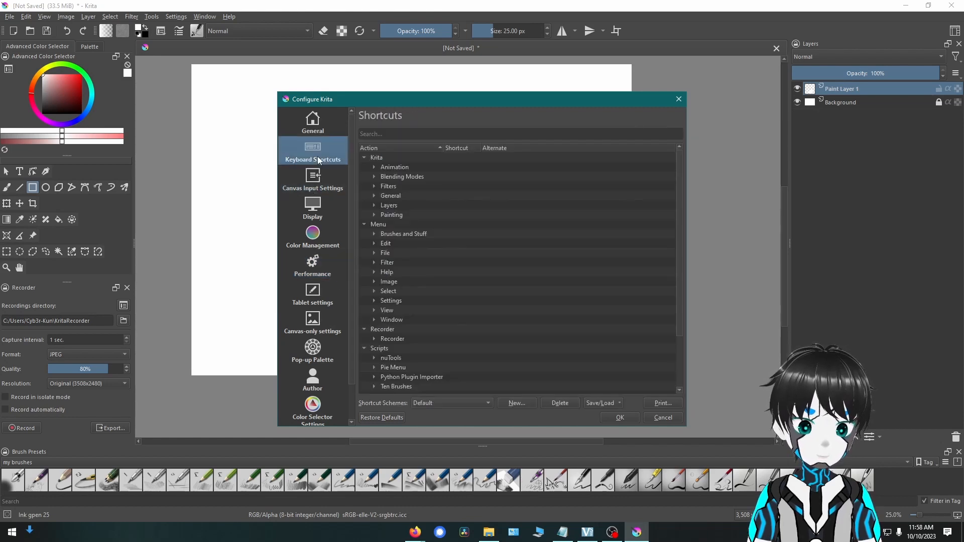
pyautogui.click(312, 129)
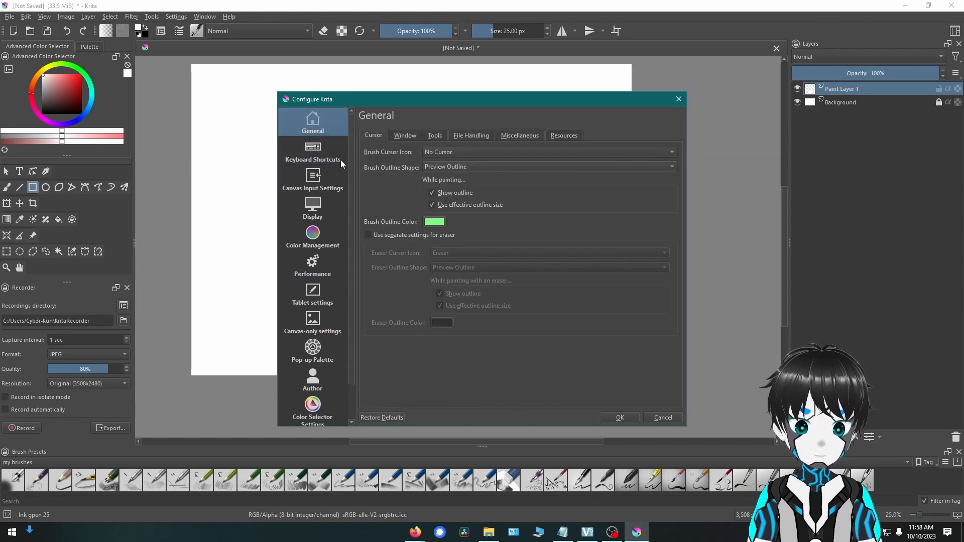
pyautogui.click(518, 136)
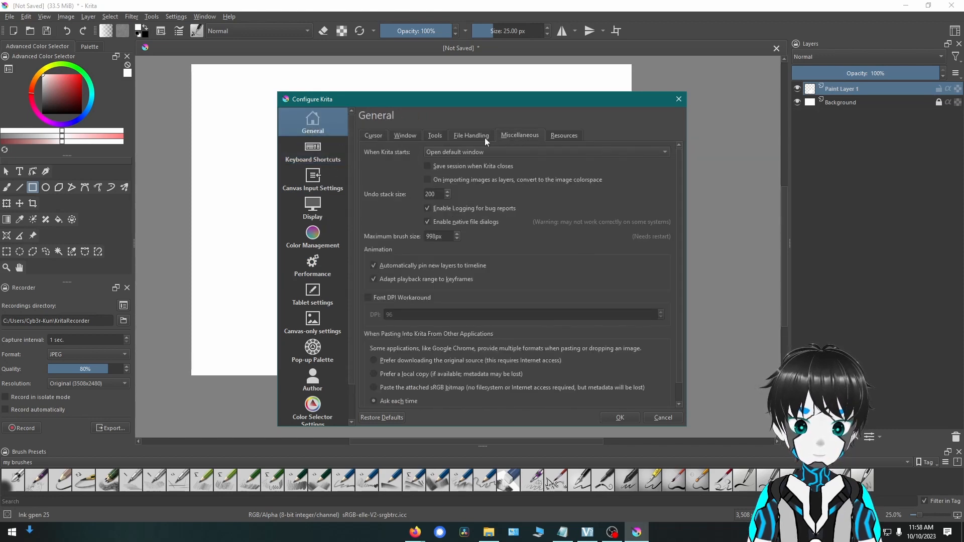
pyautogui.doubleClick(437, 194)
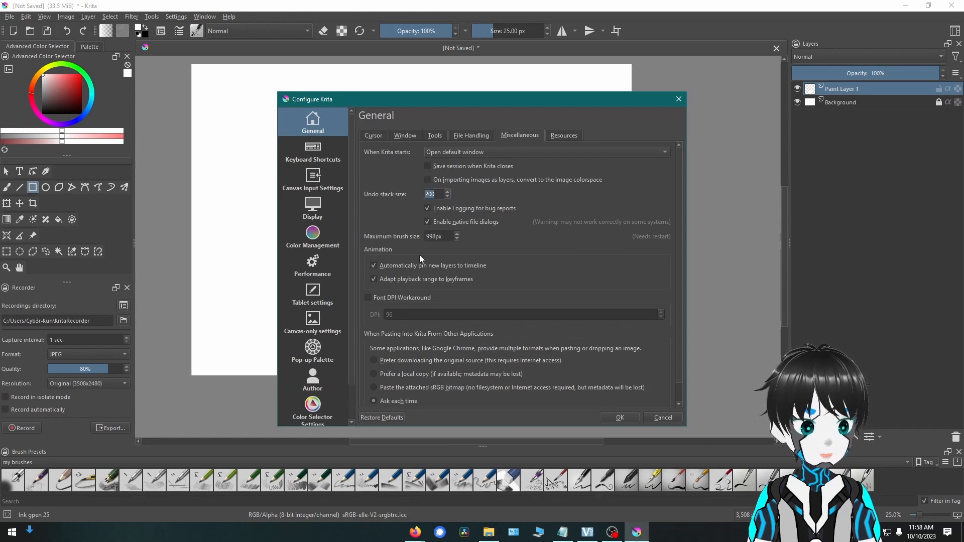
pyautogui.click(438, 193)
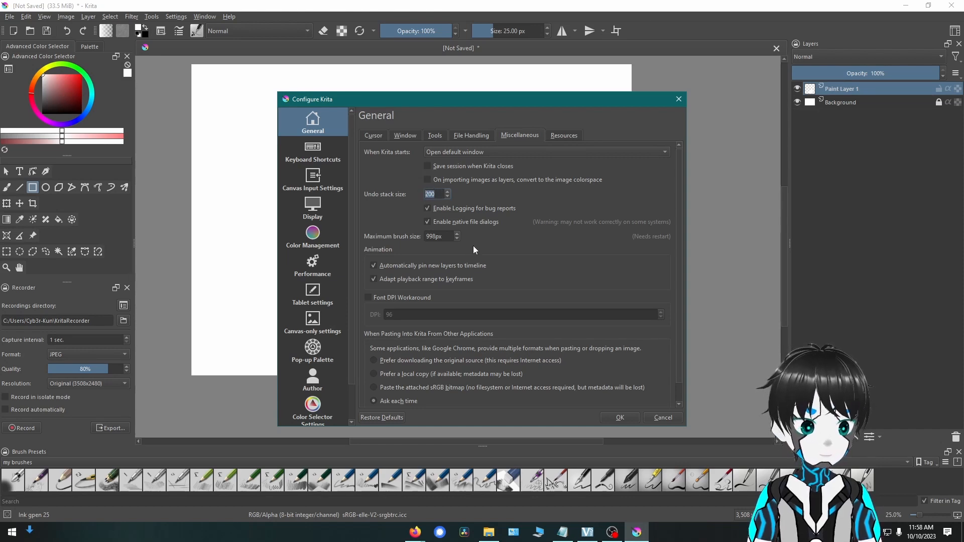
pyautogui.click(632, 414)
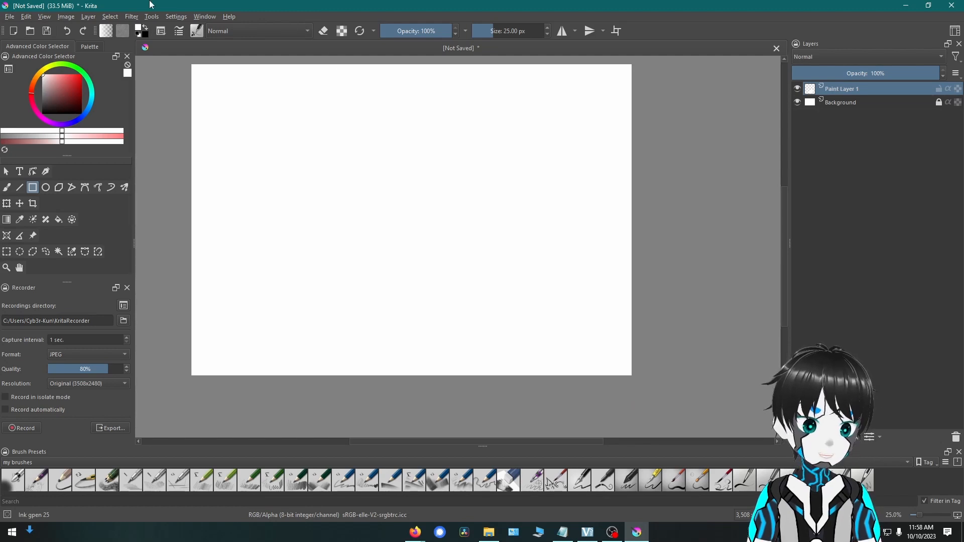
# Look through the general window and miscellaneous preferences and all performance pages for the rendering engine setting.
pyautogui.click(175, 17)
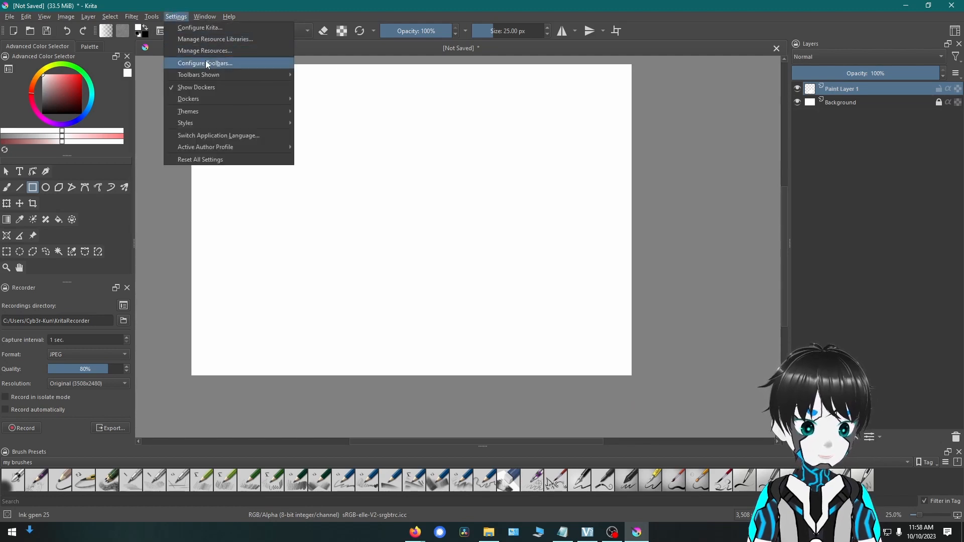
pyautogui.click(200, 28)
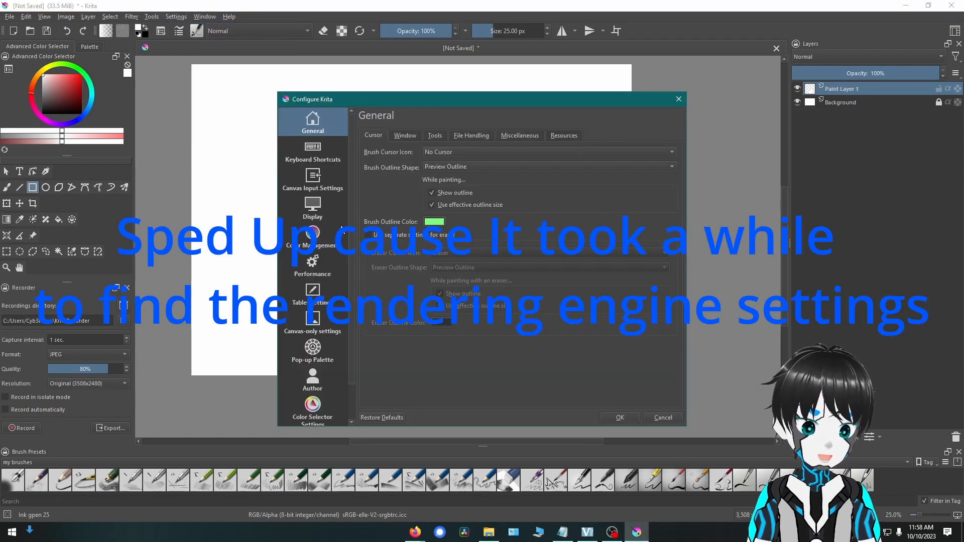
pyautogui.click(405, 136)
pyautogui.click(520, 135)
pyautogui.click(312, 265)
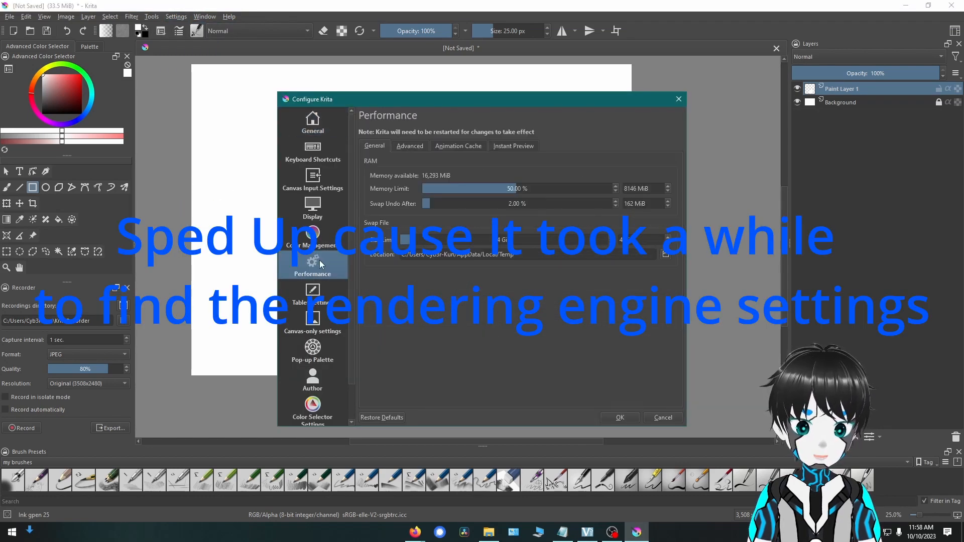
pyautogui.click(409, 145)
pyautogui.click(513, 146)
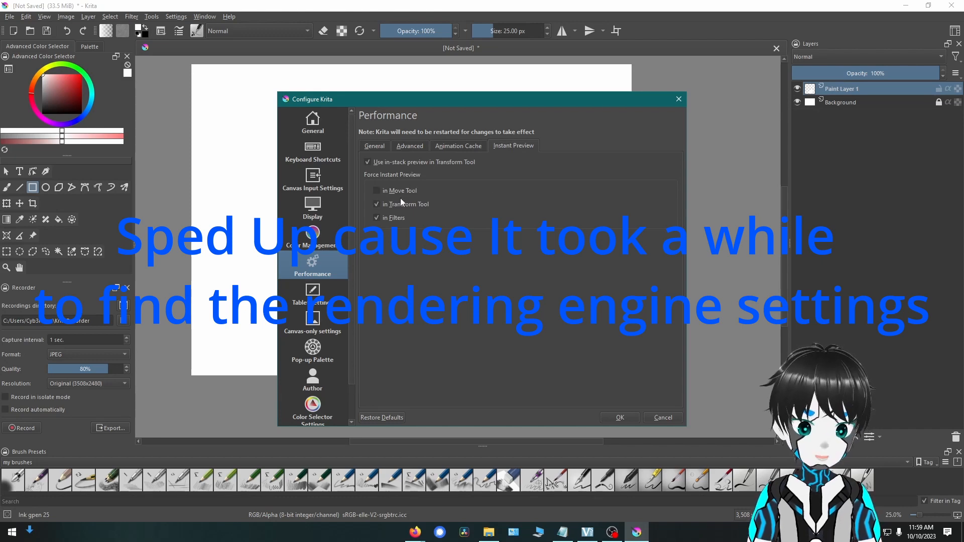
pyautogui.click(443, 147)
pyautogui.click(410, 147)
pyautogui.click(379, 146)
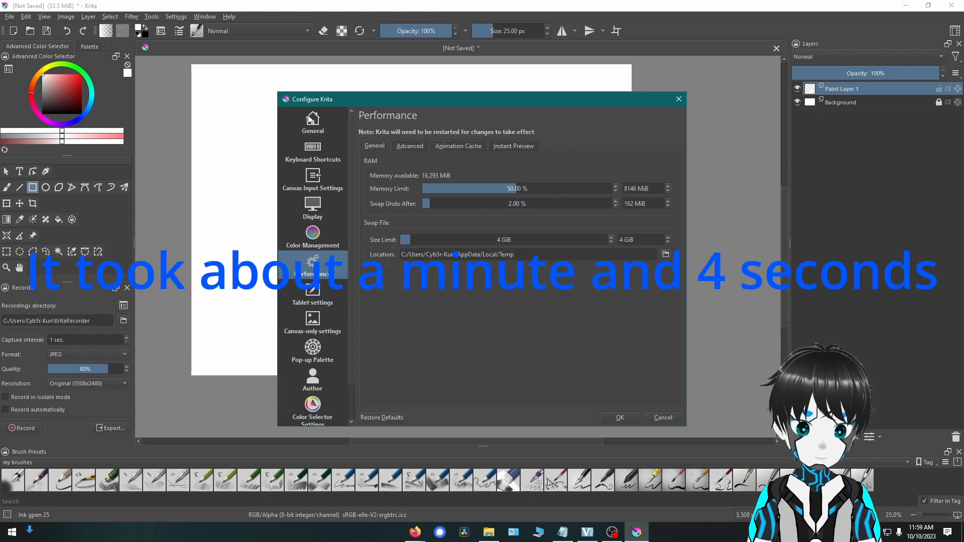
# Search the general preferences, including file handling and tools, and the advanced performance options again for the rendering engine setting.
pyautogui.click(318, 126)
pyautogui.click(375, 137)
pyautogui.scroll(-3, 375, 138)
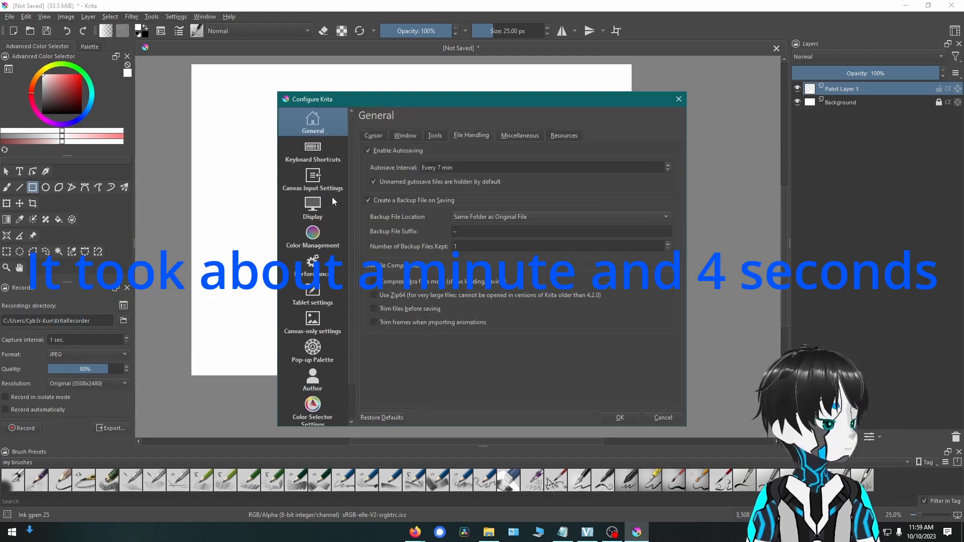
pyautogui.click(438, 140)
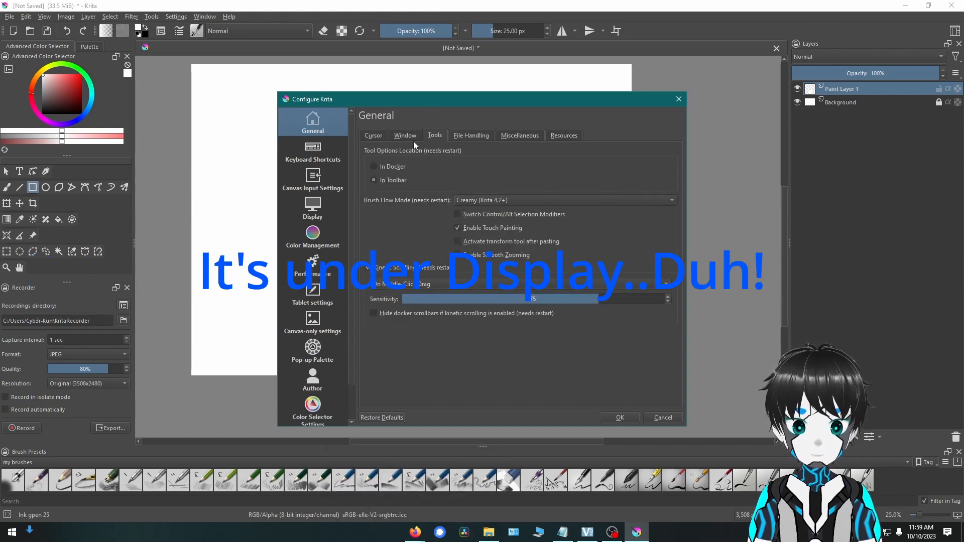
pyautogui.click(406, 139)
pyautogui.click(368, 137)
pyautogui.click(519, 136)
pyautogui.click(322, 269)
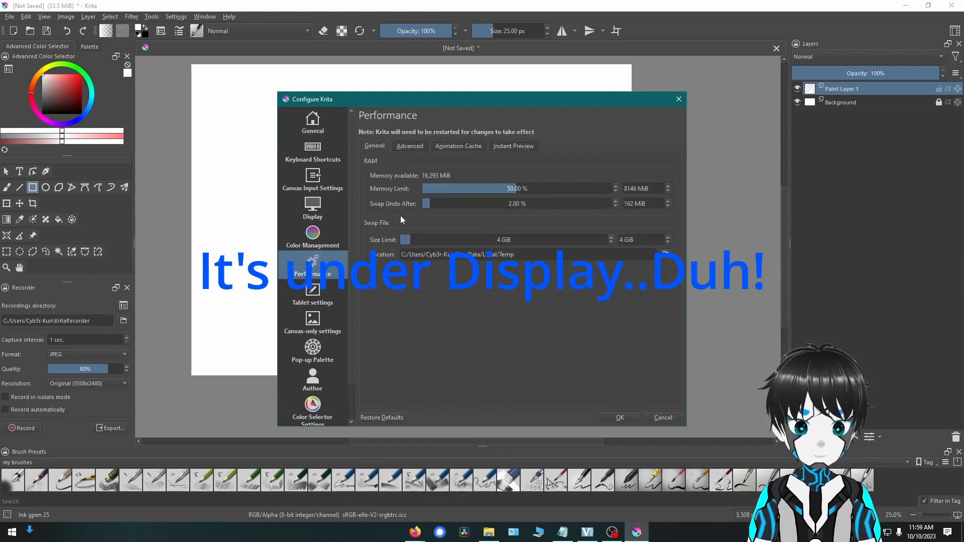
pyautogui.click(413, 149)
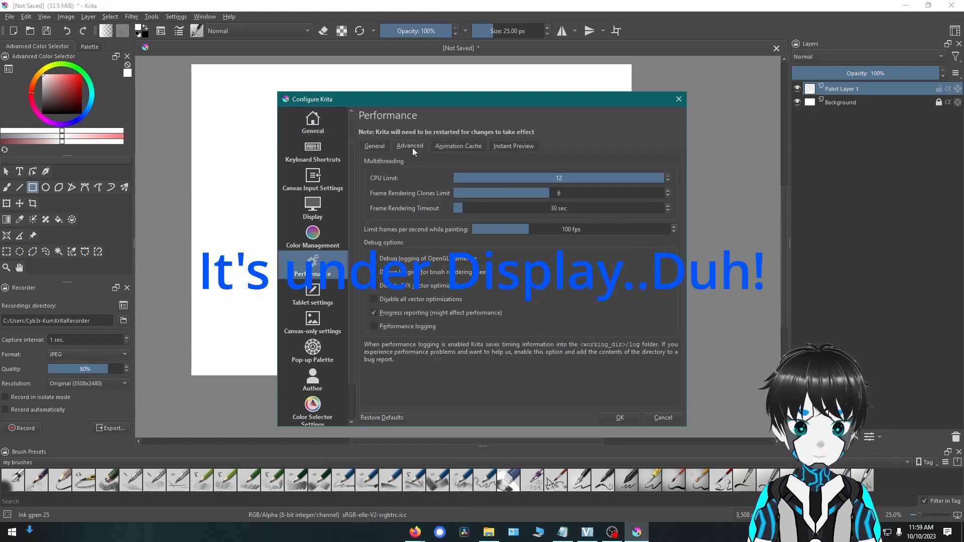
# Check the preferred renderer choices under the display preferences' canvas acceleration and accept the configuration without changing the renderer.
pyautogui.click(315, 329)
pyautogui.click(316, 182)
pyautogui.click(312, 206)
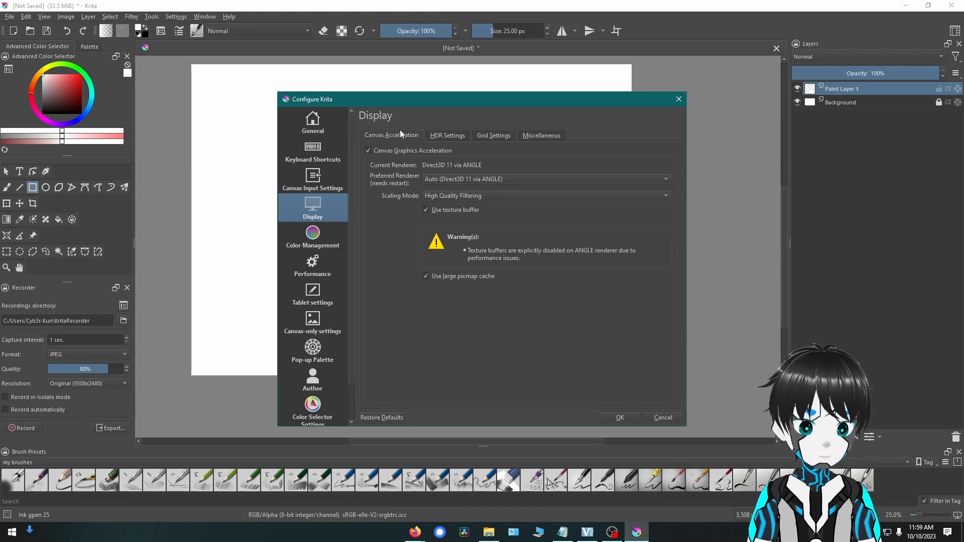
pyautogui.click(451, 181)
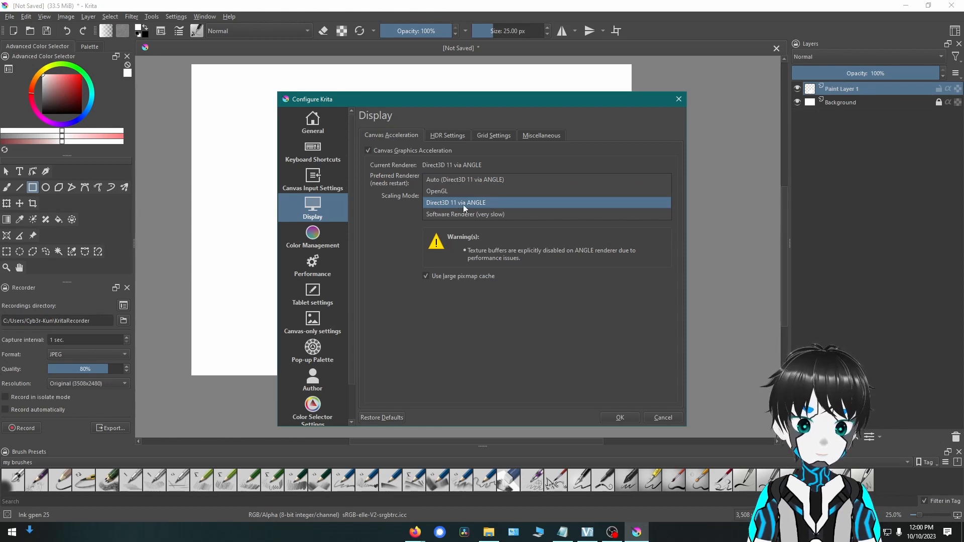
pyautogui.click(390, 252)
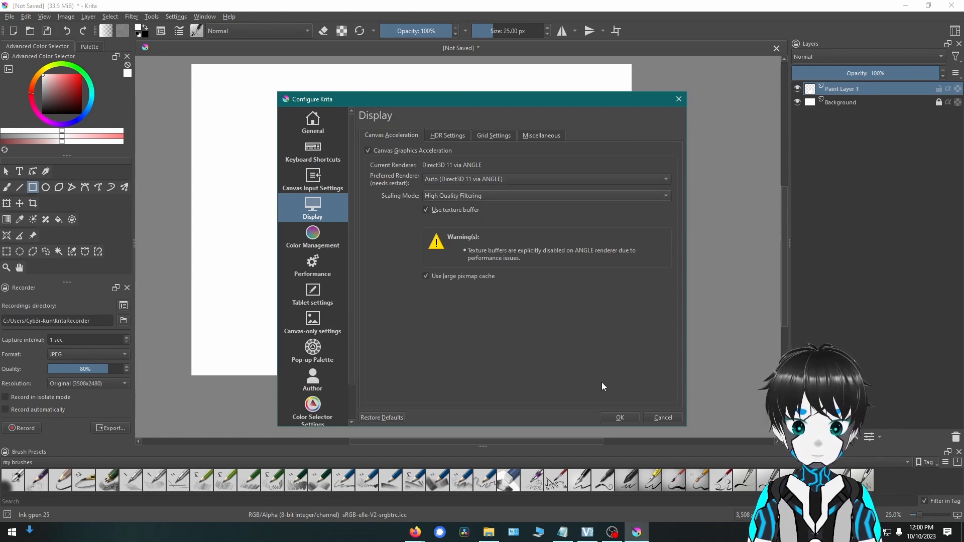
pyautogui.click(619, 418)
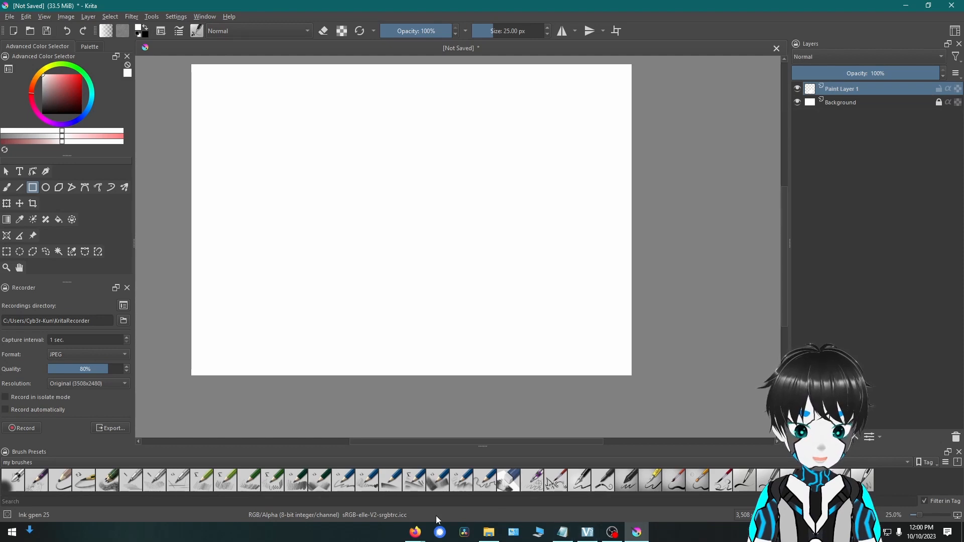
# Switch to Firefox, open the Krita-UI-Redesign GitHub repository in a new tab and skim its README.
pyautogui.click(421, 536)
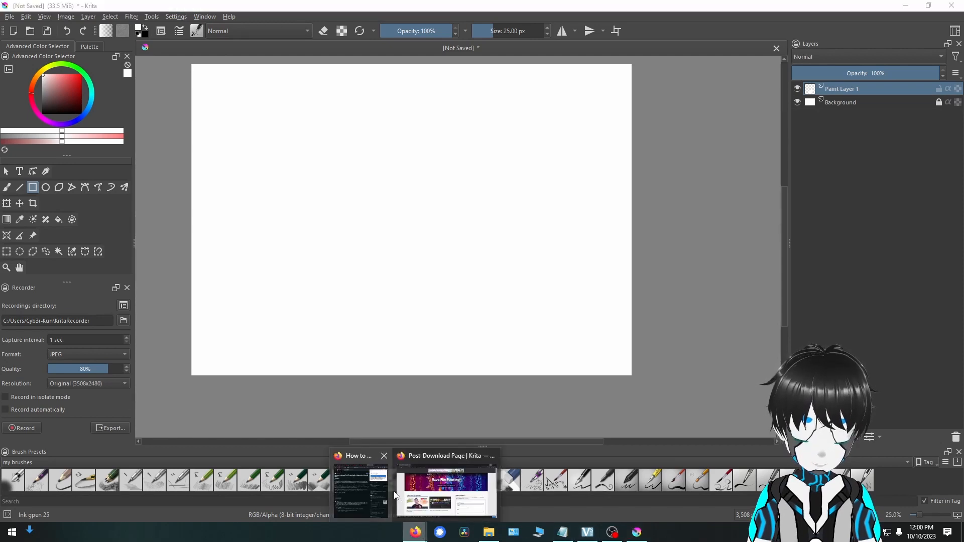
pyautogui.click(425, 493)
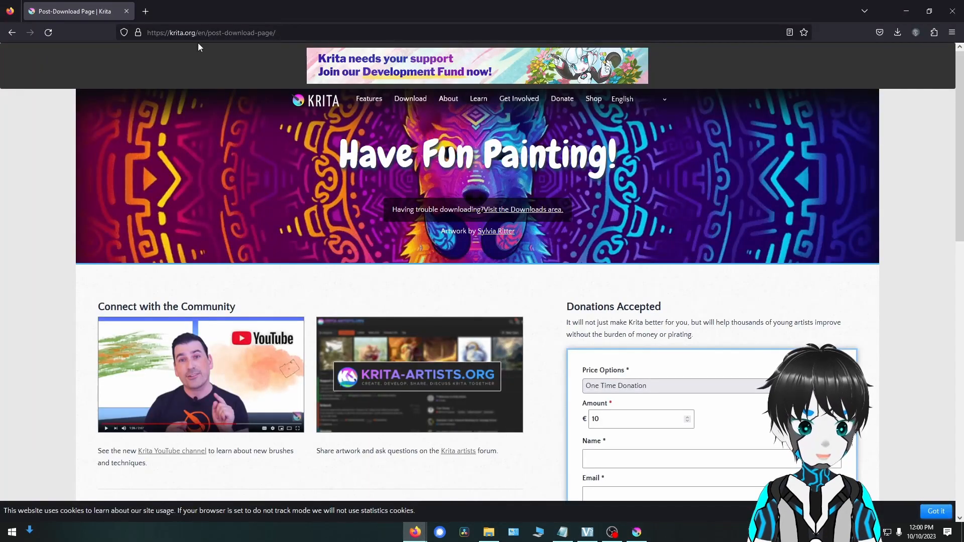
pyautogui.click(147, 11)
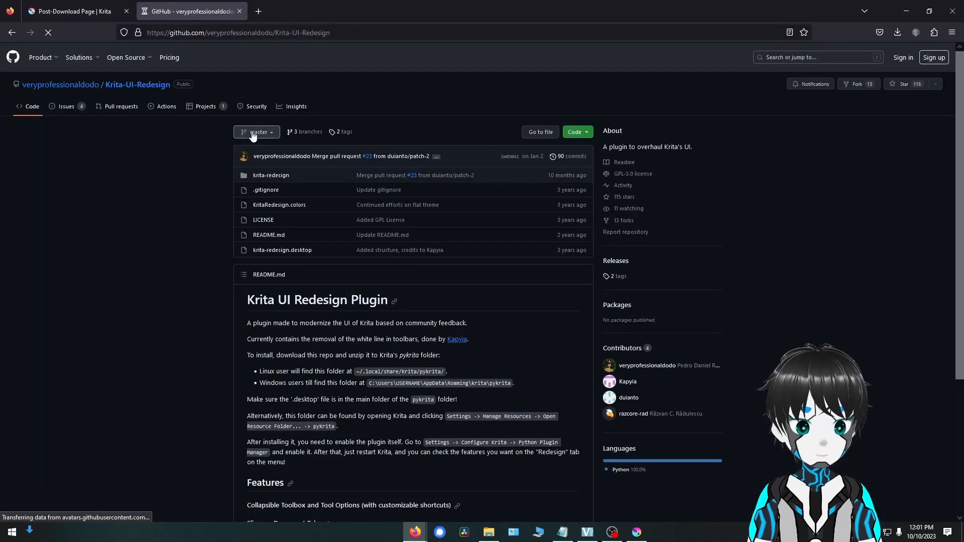
pyautogui.scroll(-3, 412, 301)
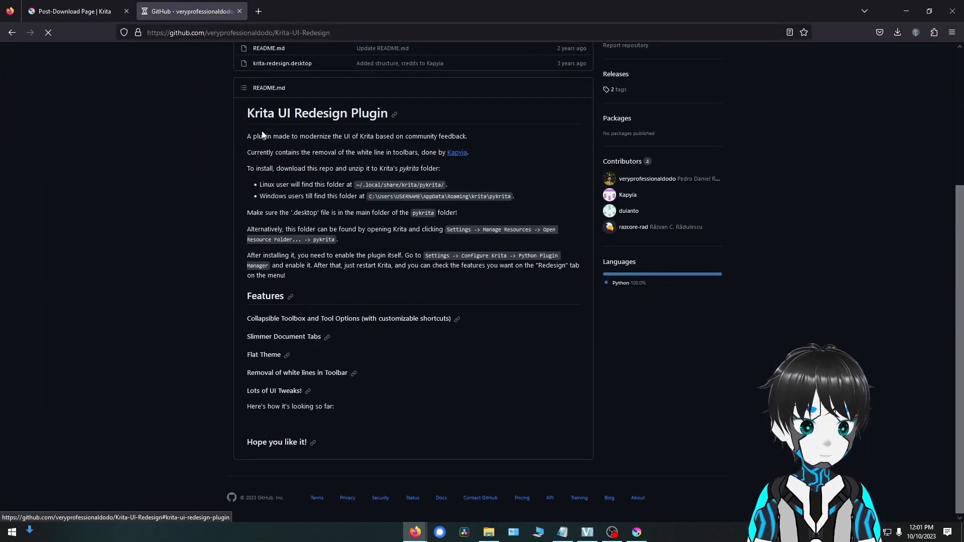
pyautogui.scroll(3, 412, 301)
# Start the repository's ZIP download, check the Krita plugin archives already in the Downloads folder, and cancel the save.
pyautogui.click(579, 133)
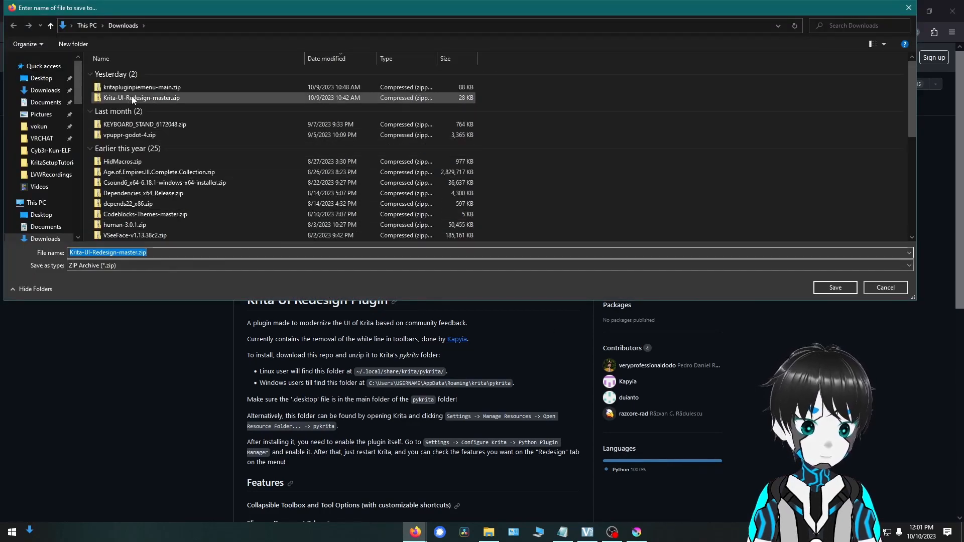
pyautogui.click(137, 94)
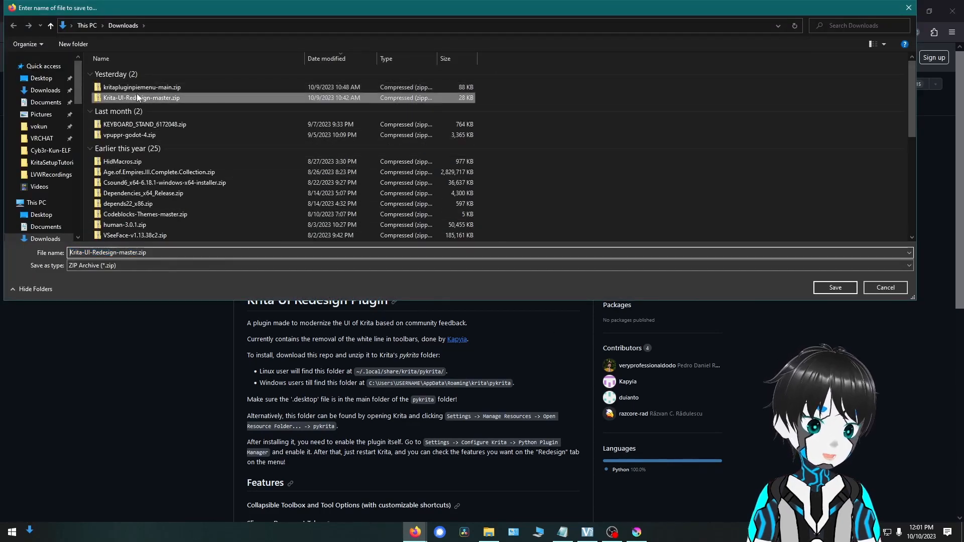
pyautogui.click(168, 90)
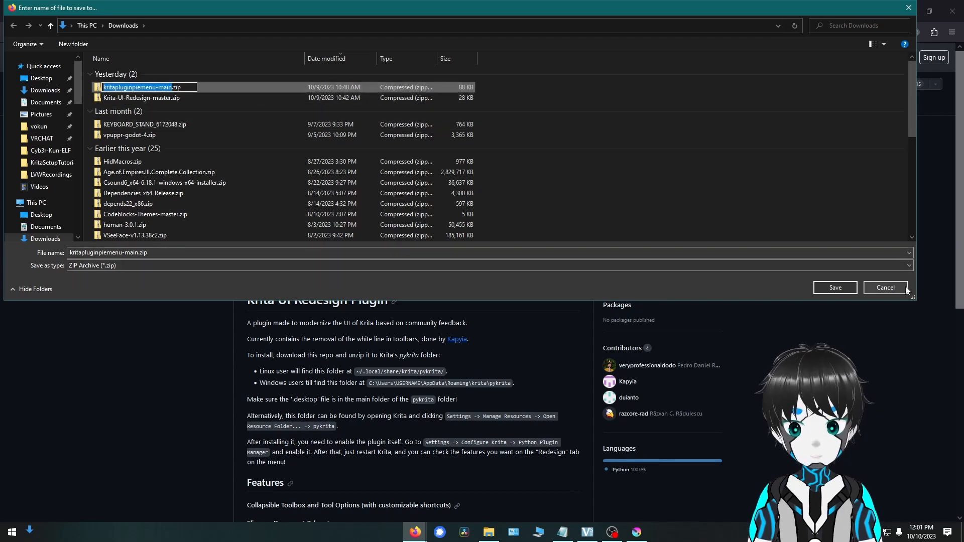
pyautogui.click(893, 291)
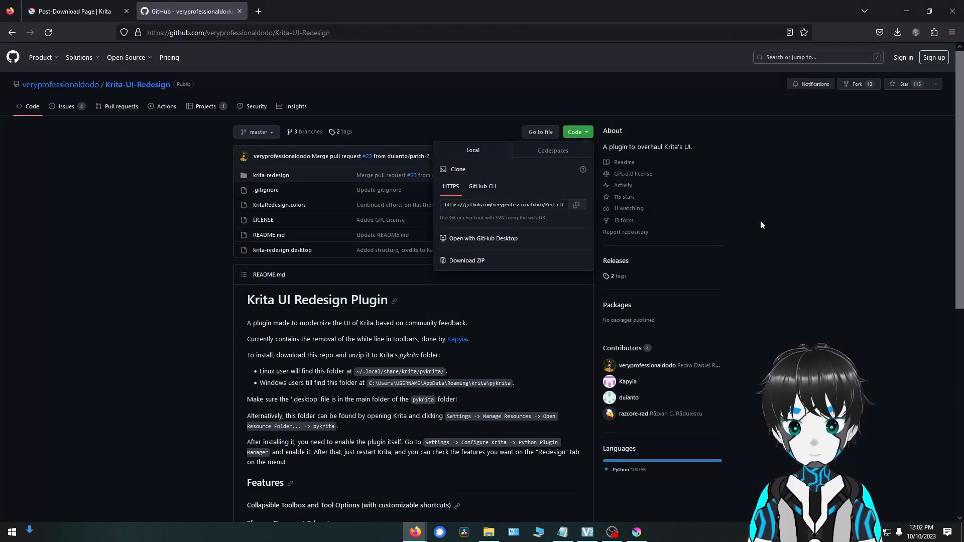
# Search the web for "kritapluginpiemenu" in a new browser tab.
pyautogui.click(258, 11)
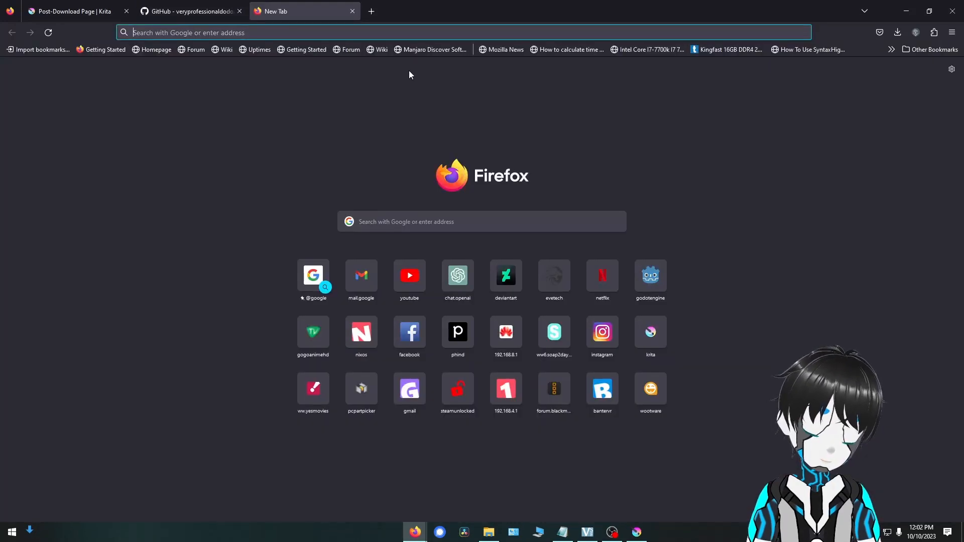
pyautogui.write('kritap')
pyautogui.write('l')
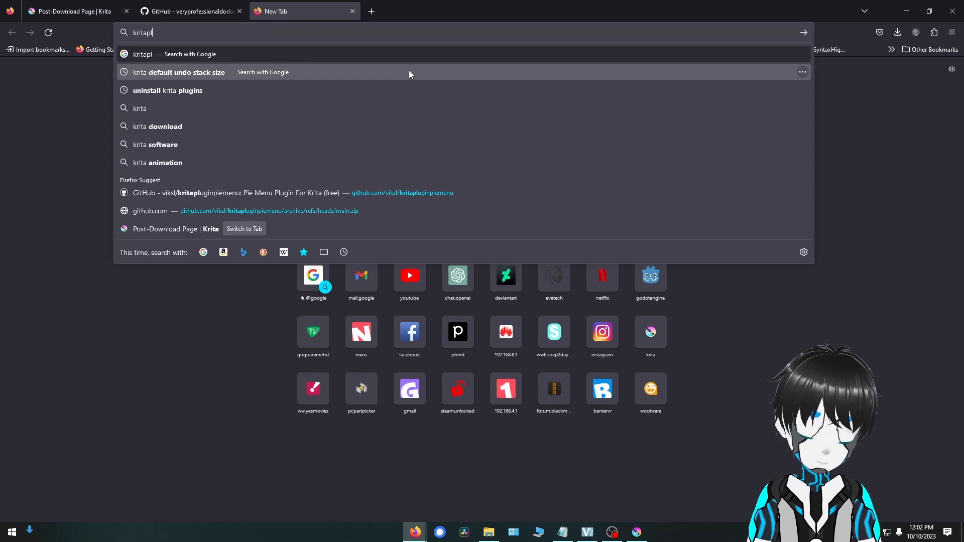
pyautogui.write('ugin')
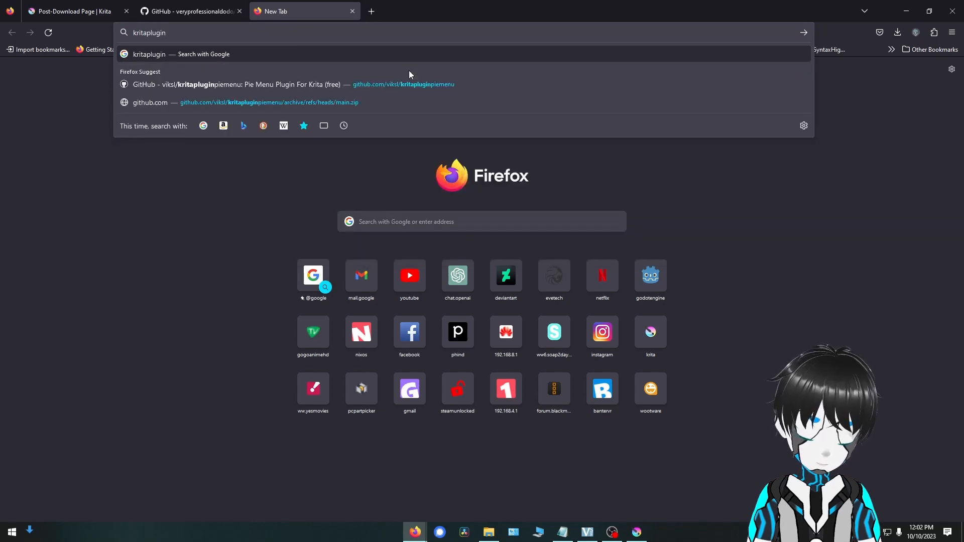
pyautogui.write('piemenu')
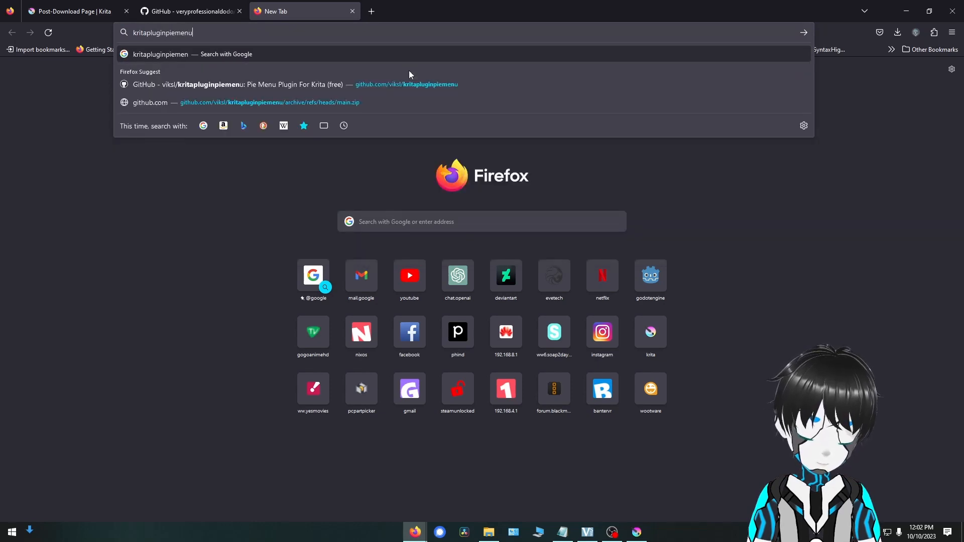
pyautogui.press('Return')
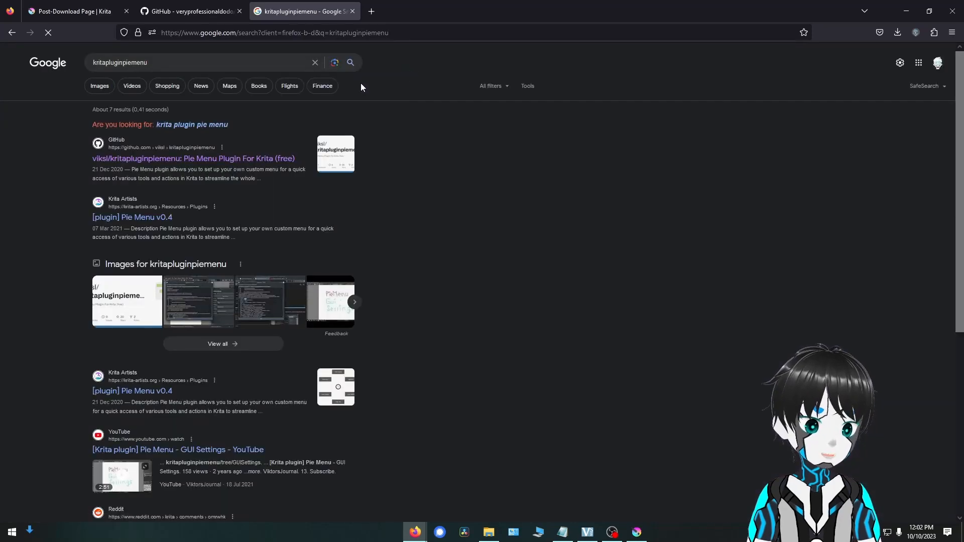
# Open the viksl/kritapluginpiemenu GitHub repository from the search results in a new tab and request its ZIP download.
pyautogui.rightClick(185, 160)
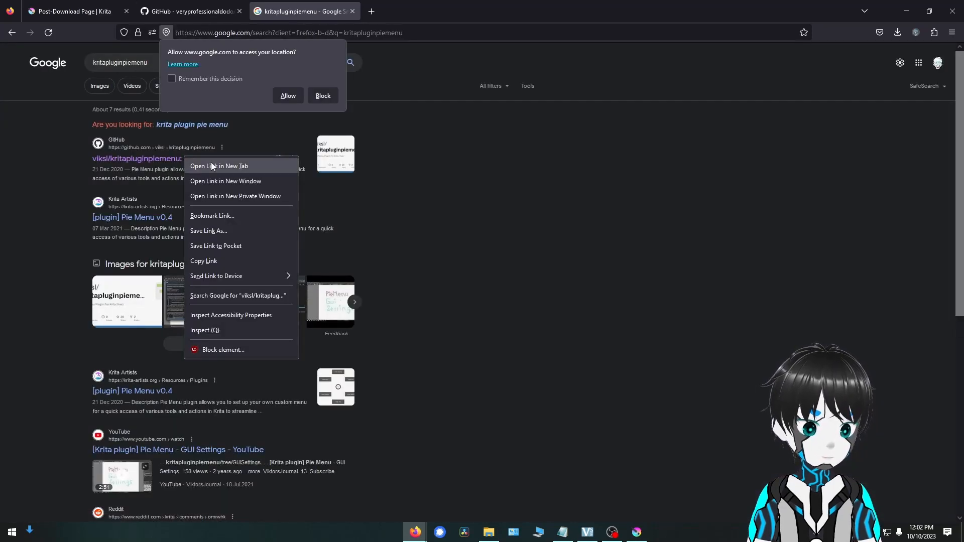
pyautogui.click(215, 165)
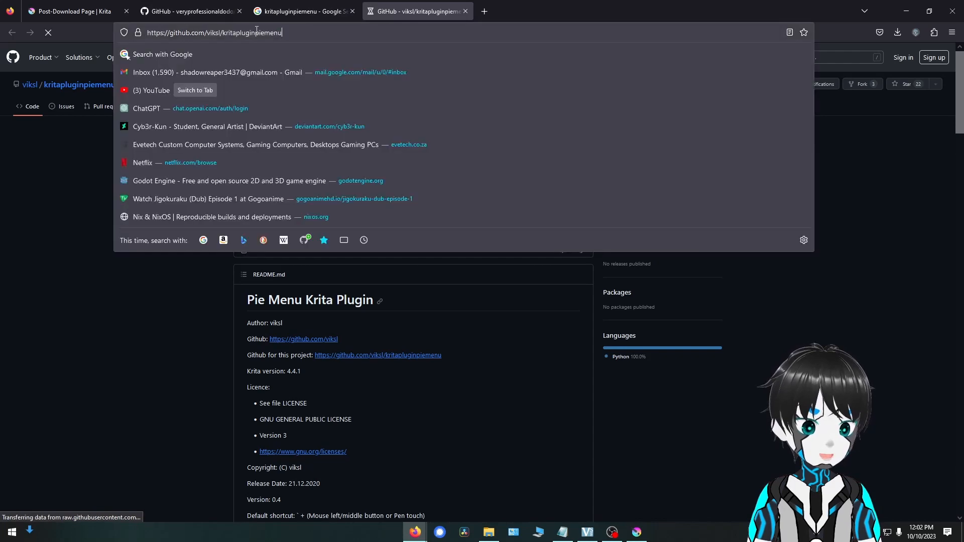
pyautogui.click(310, 36)
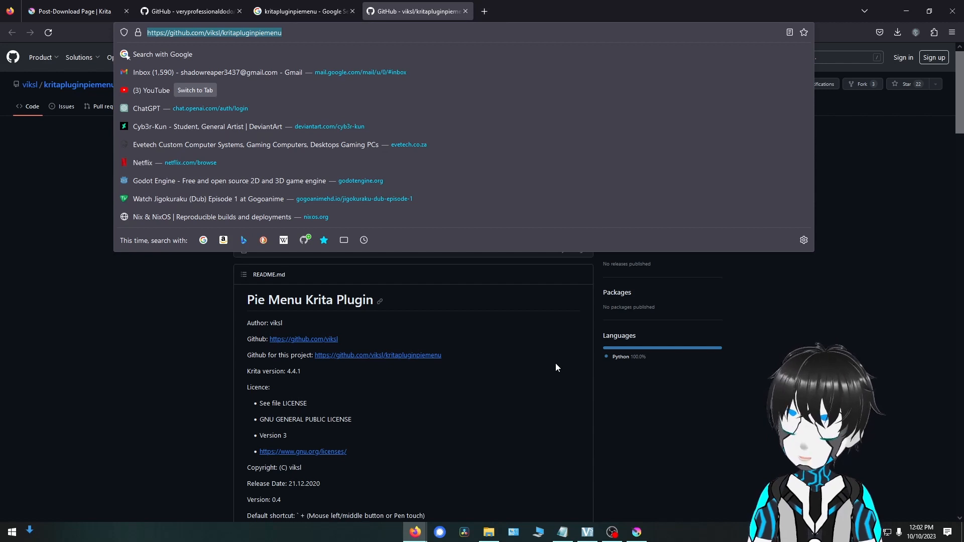
pyautogui.click(75, 209)
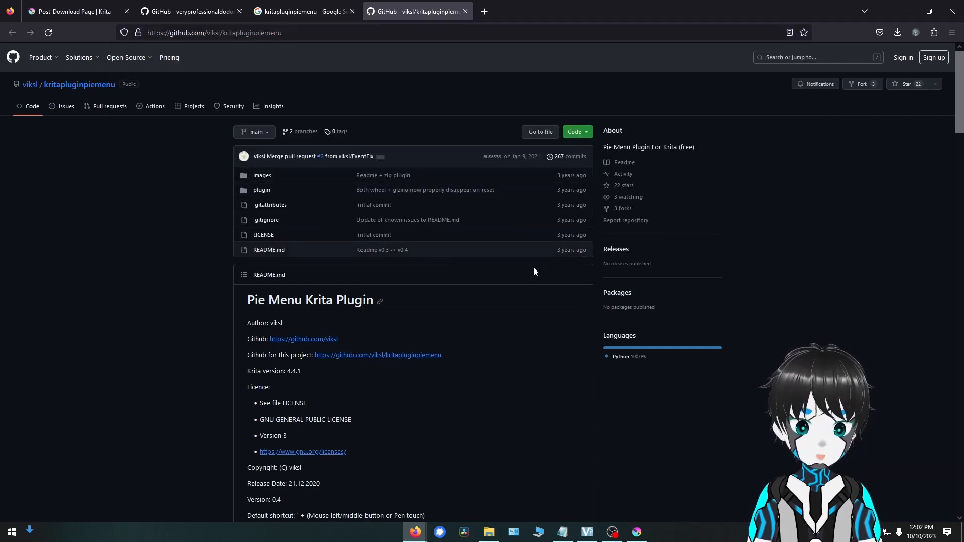
pyautogui.click(576, 132)
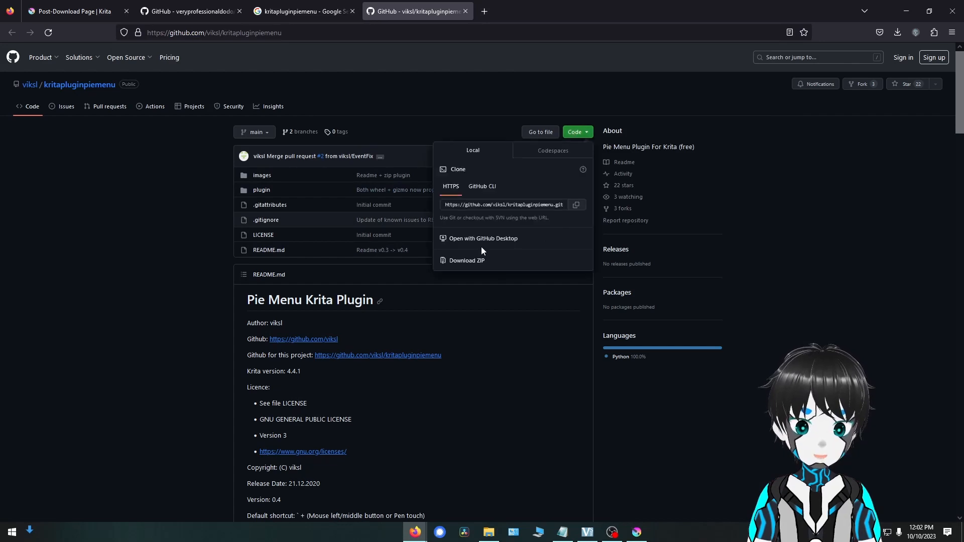
pyautogui.click(470, 257)
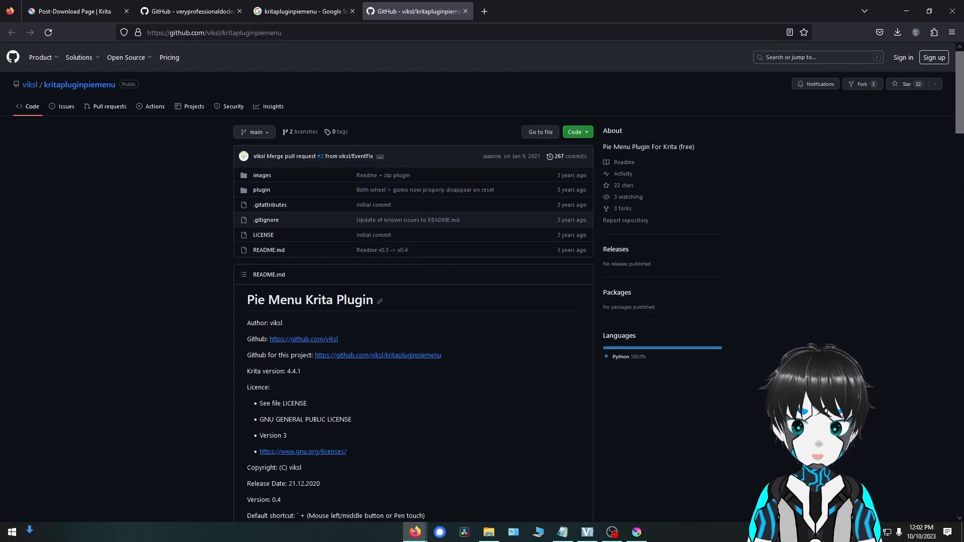
# Switch to Krita, import the Python plugin file Krita-UI-Redesign-master.zip from Downloads, overwrite the existing plugin and enable it.
pyautogui.click(902, 11)
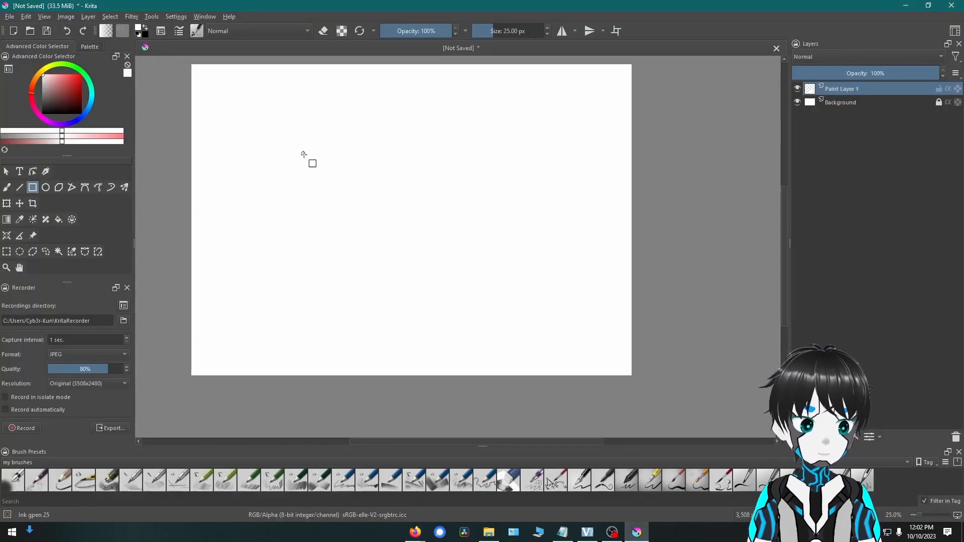
pyautogui.click(153, 17)
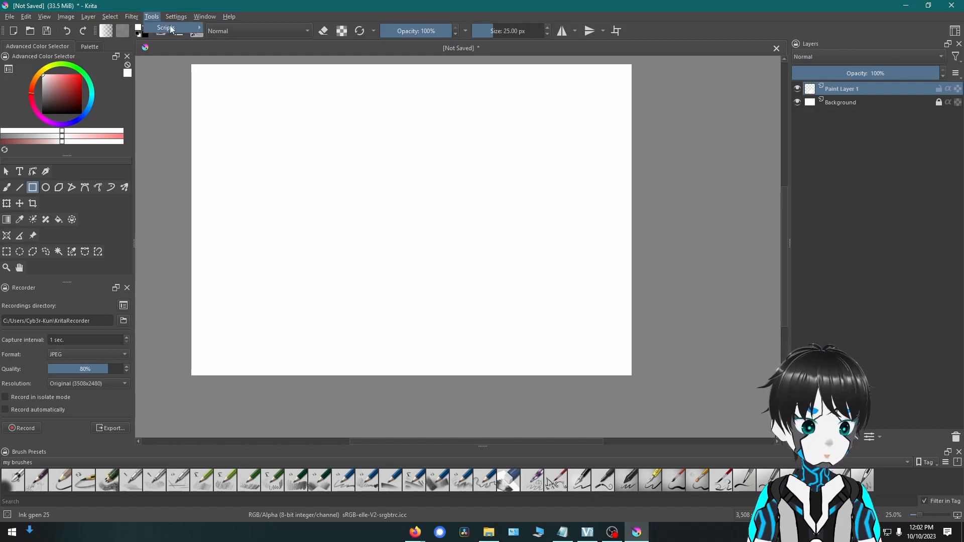
pyautogui.moveTo(167, 29)
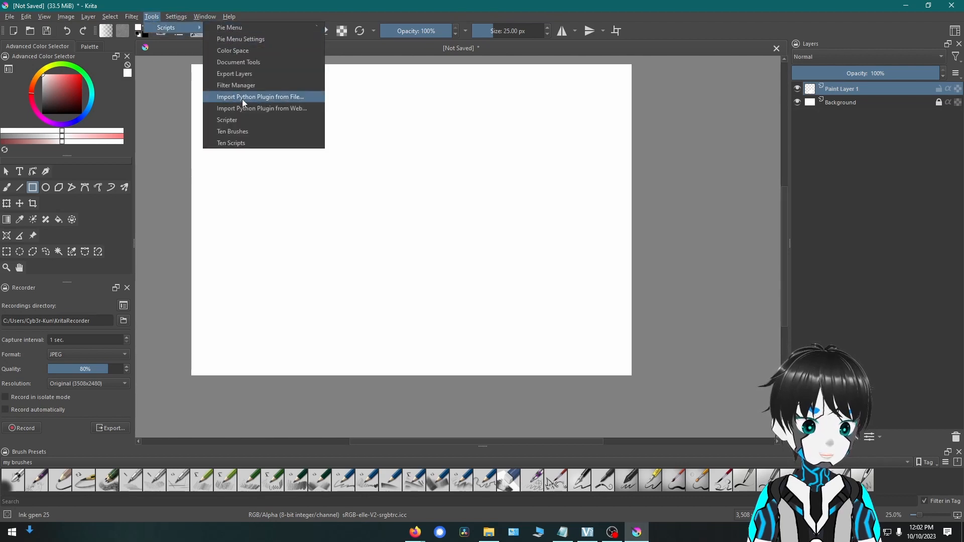
pyautogui.click(243, 99)
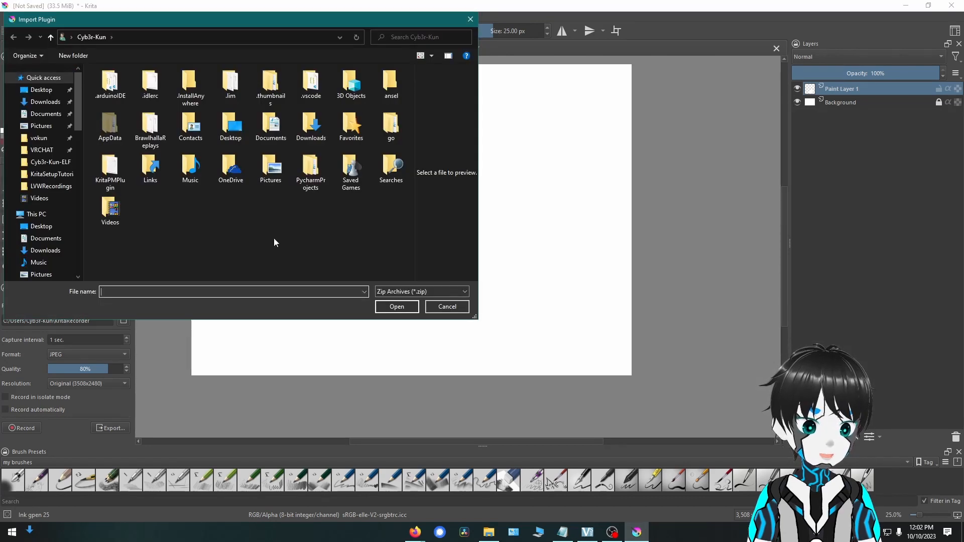
pyautogui.click(44, 102)
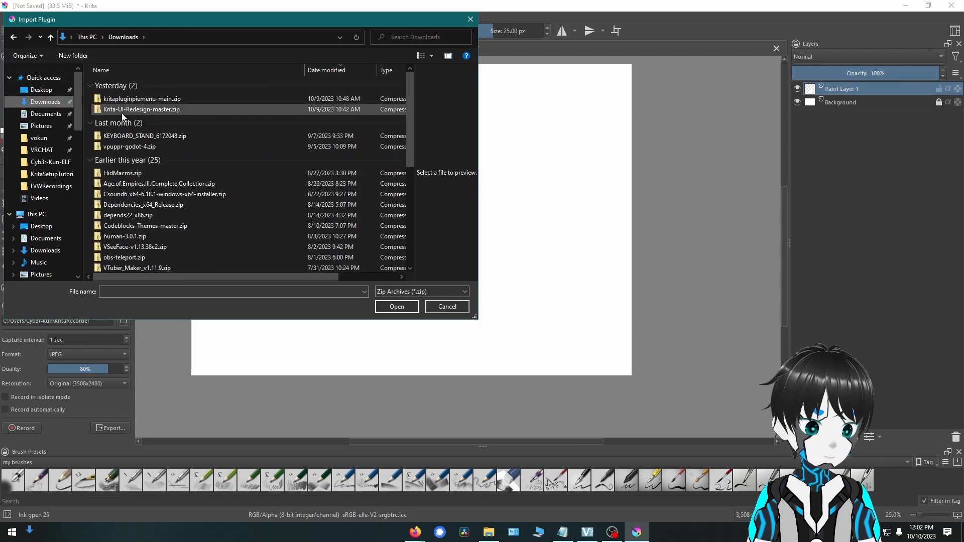
pyautogui.click(129, 110)
pyautogui.click(399, 306)
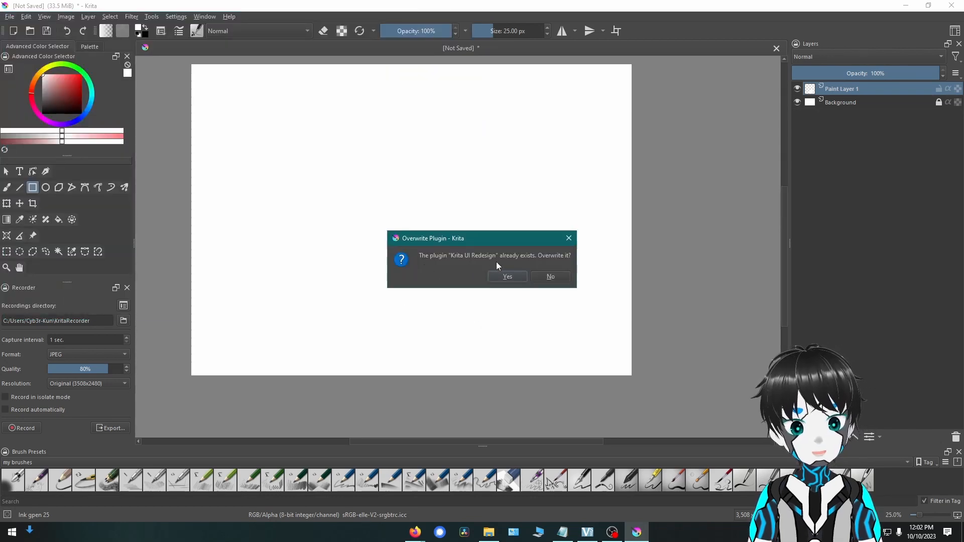
pyautogui.click(507, 277)
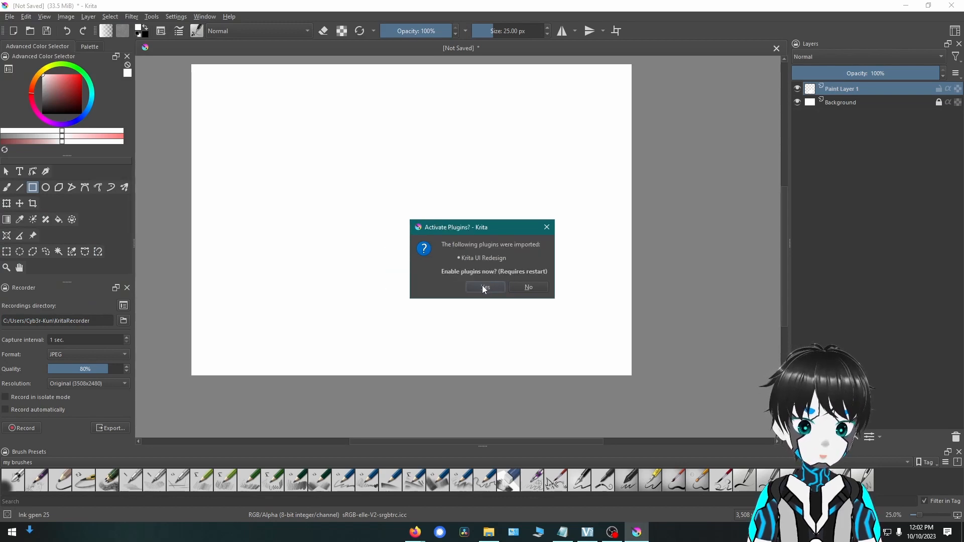
pyautogui.click(484, 289)
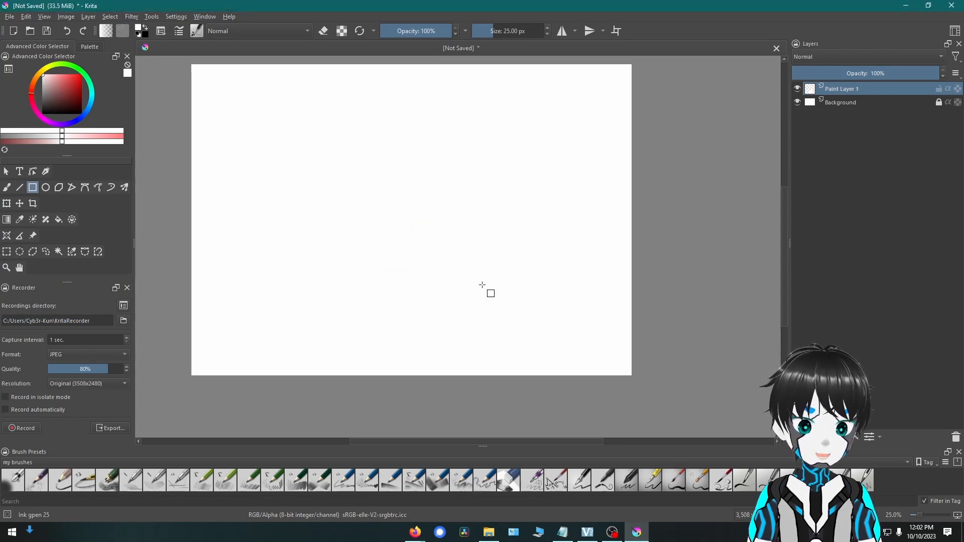
# Restart Krita to load the plugin, discarding the unsaved document.
pyautogui.click(953, 5)
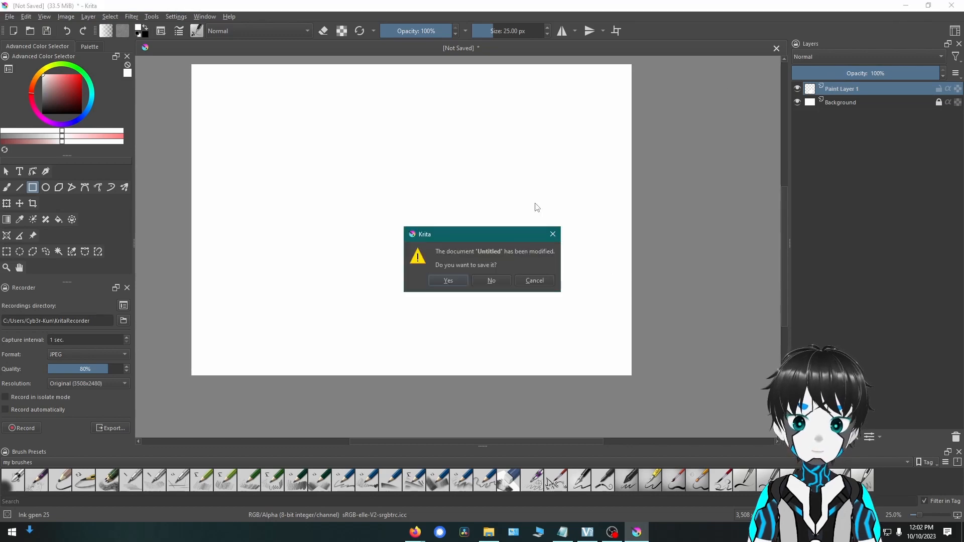
pyautogui.click(486, 284)
pyautogui.doubleClick(442, 287)
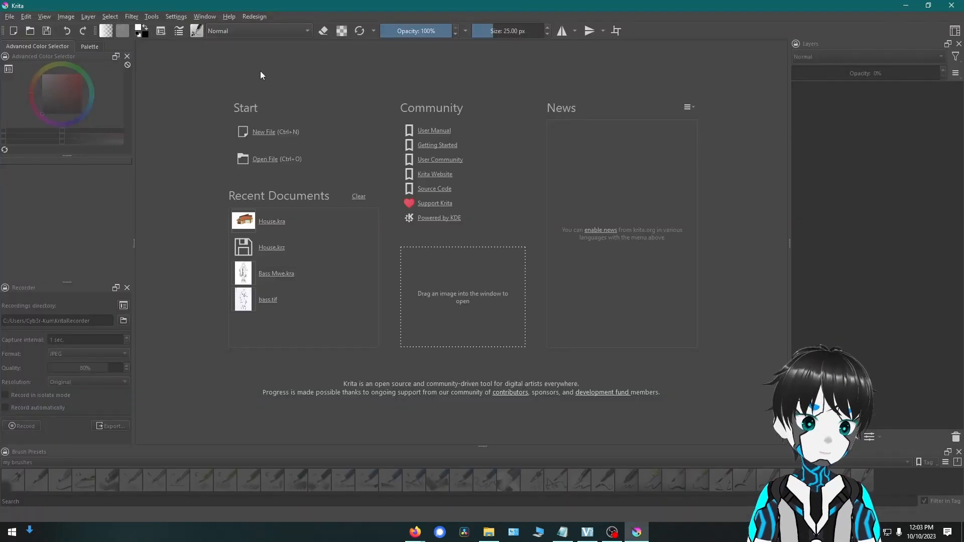
# Review the interface options added by the Redesign plugin without changing any.
pyautogui.click(254, 17)
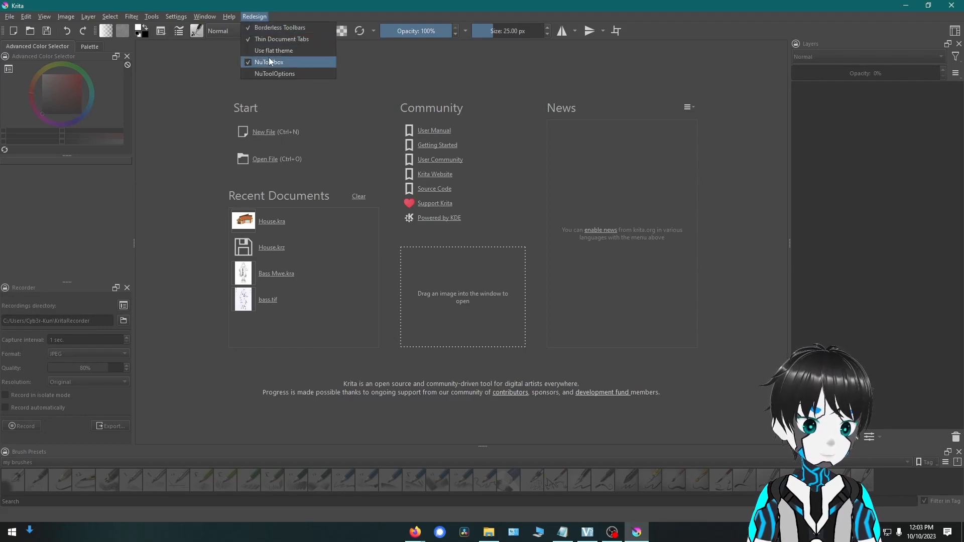
pyautogui.click(287, 16)
pyautogui.click(256, 17)
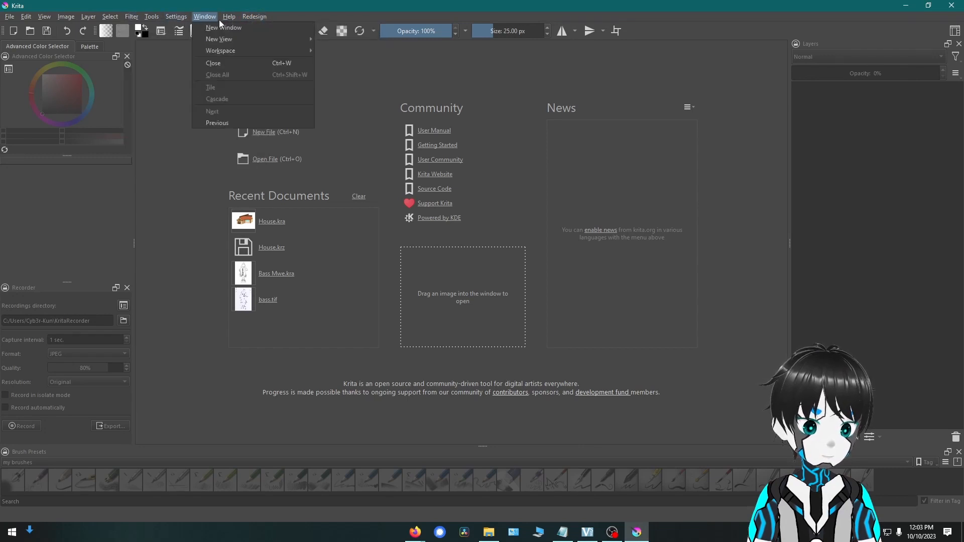
pyautogui.moveTo(247, 17)
pyautogui.click(174, 134)
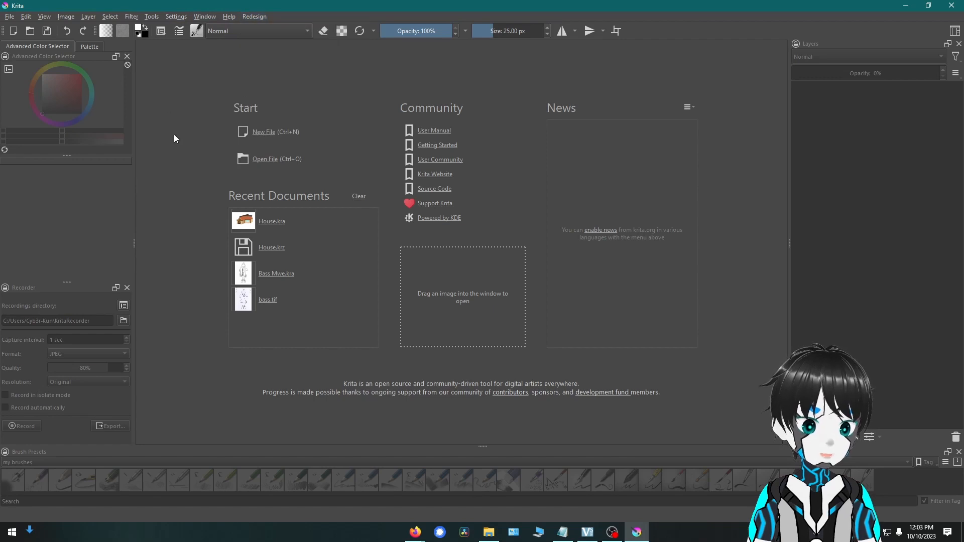
# Create a new 3508 × 2480 px custom document at 300 pixels/inch and try collapsing and re-expanding the floating toolbox.
pyautogui.click(252, 133)
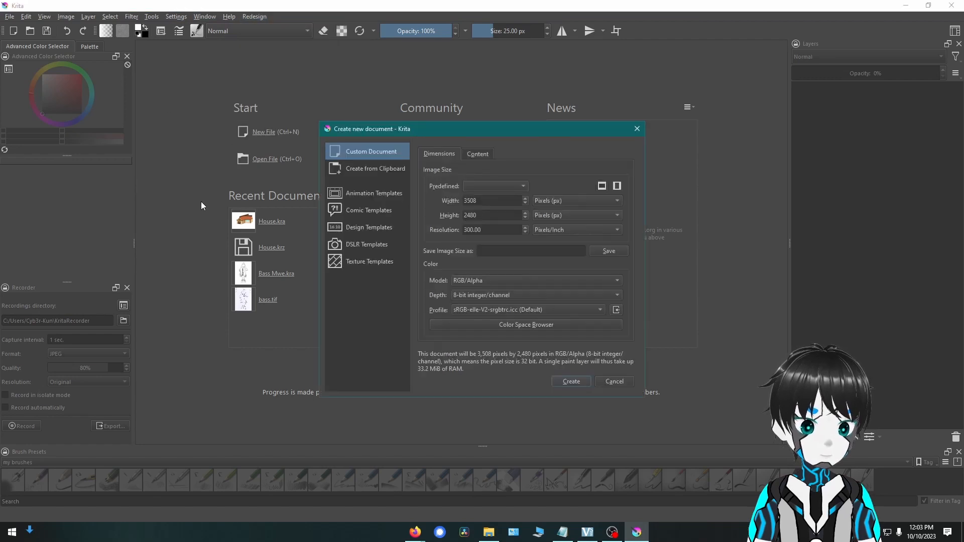
pyautogui.click(571, 382)
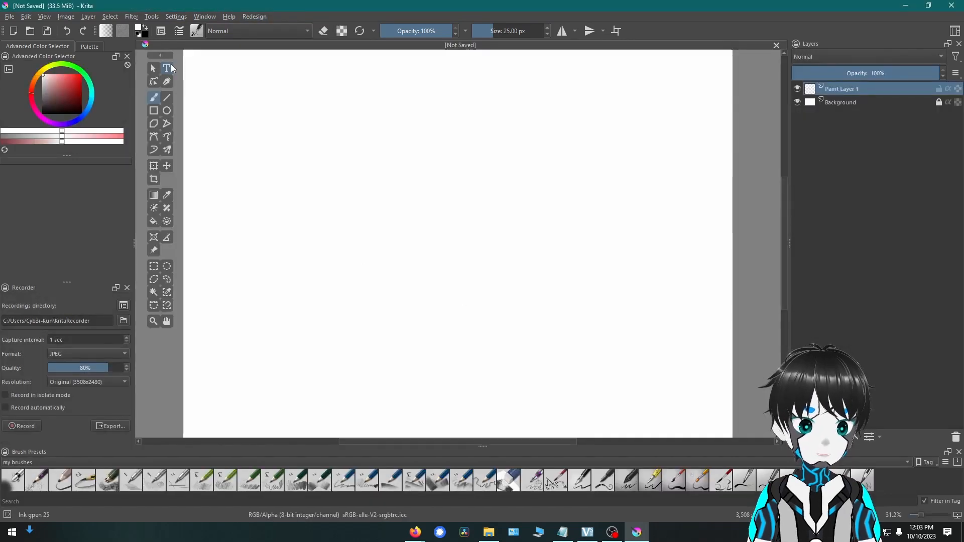
pyautogui.click(165, 56)
pyautogui.click(150, 55)
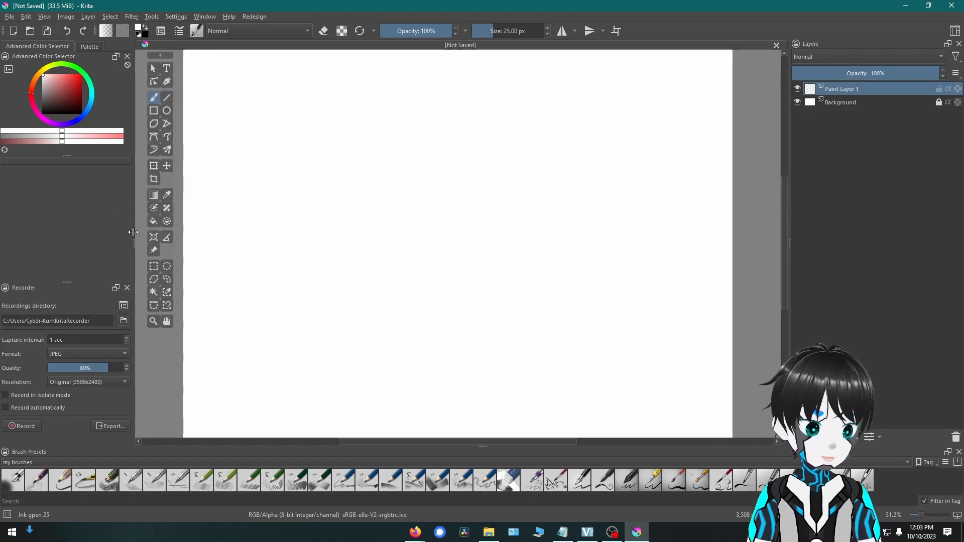
# Narrow the color selector's docker column, move the empty toolbox docker above the canvas, and shrink its row.
pyautogui.moveTo(133, 232); pyautogui.dragTo(99, 237)
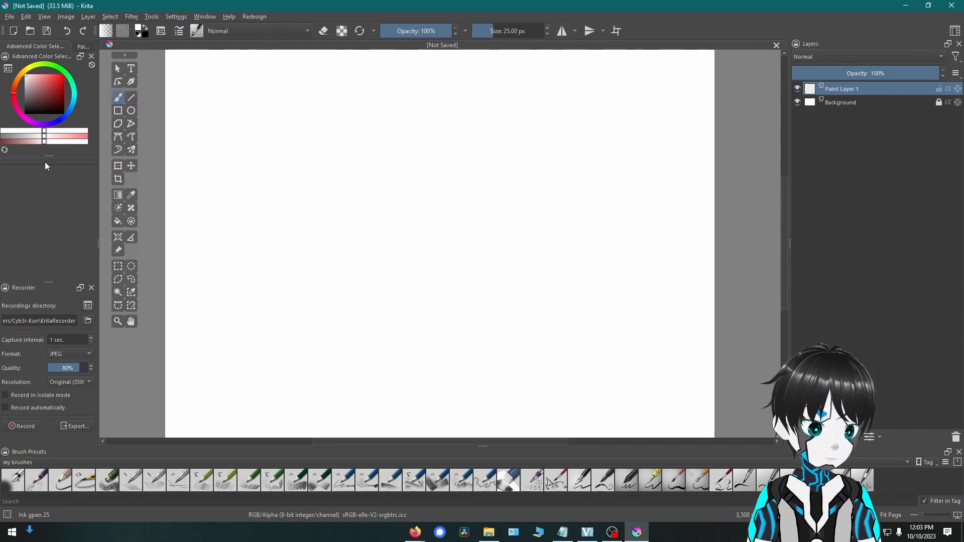
pyautogui.moveTo(45, 161); pyautogui.dragTo(273, 62)
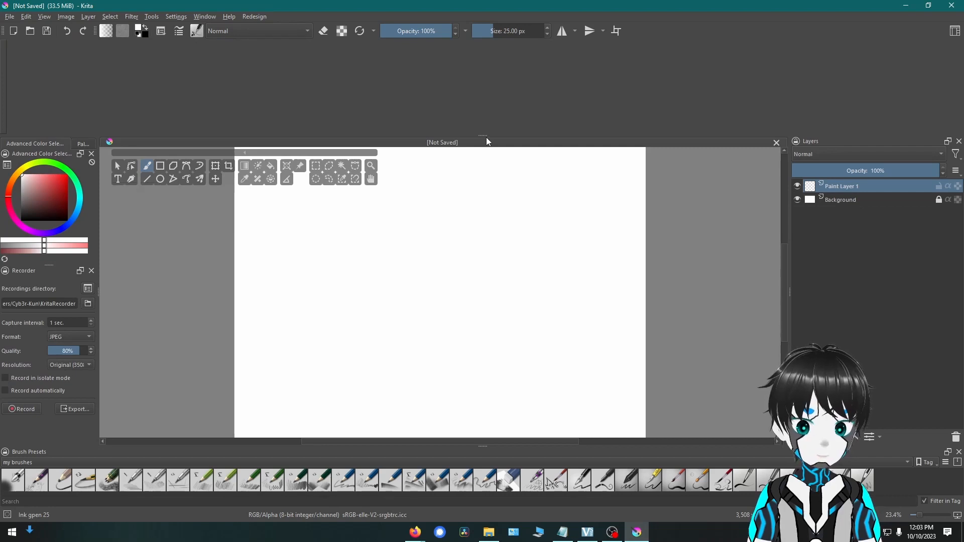
pyautogui.moveTo(486, 138); pyautogui.dragTo(483, 64)
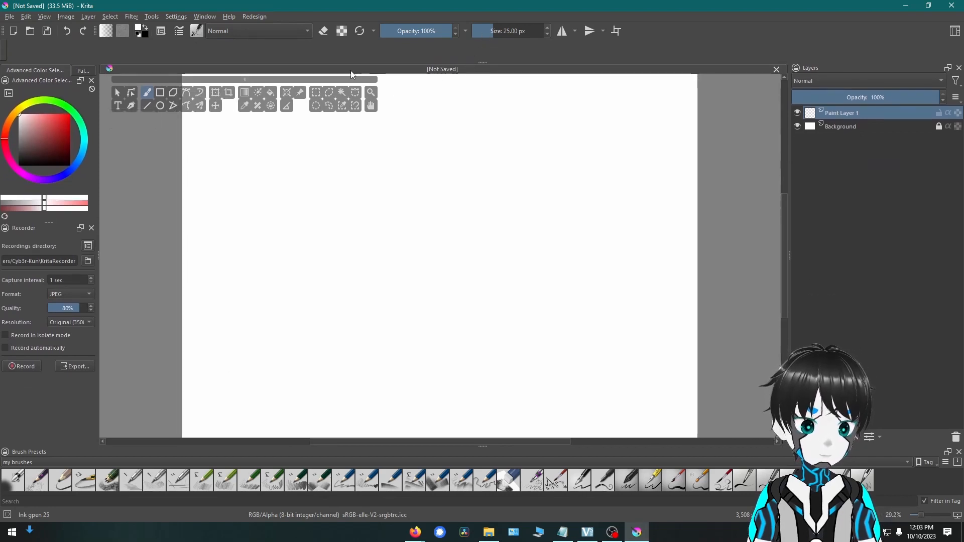
pyautogui.click(246, 79)
pyautogui.moveTo(481, 61); pyautogui.dragTo(480, 59)
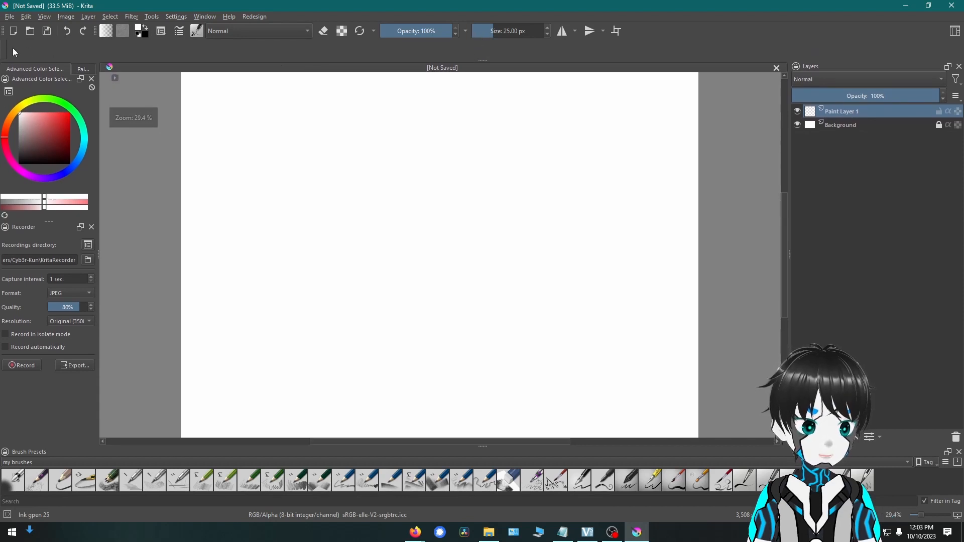
pyautogui.moveTo(13, 52); pyautogui.dragTo(162, 46)
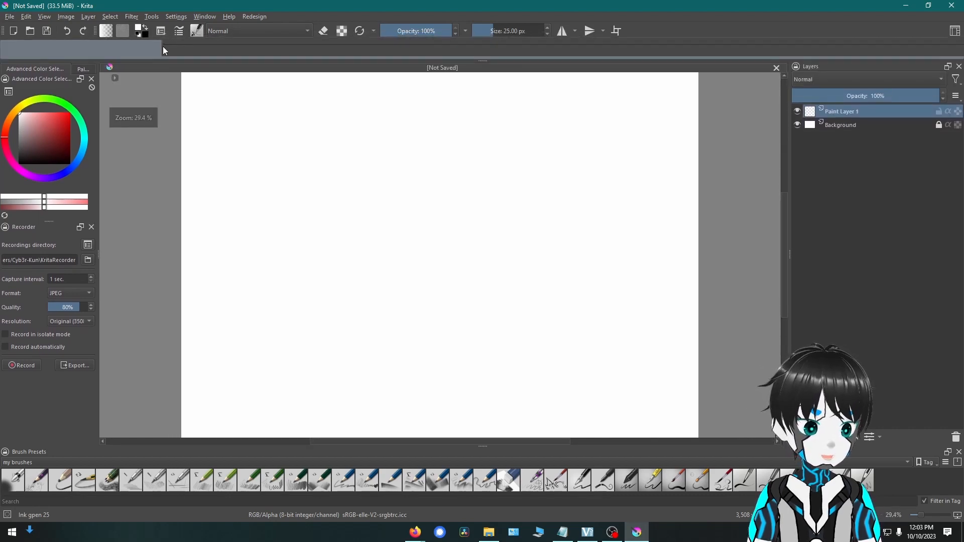
# Turn NuToolbox off and back on, and try collapsing and re-expanding the floating toolbox.
pyautogui.click(258, 16)
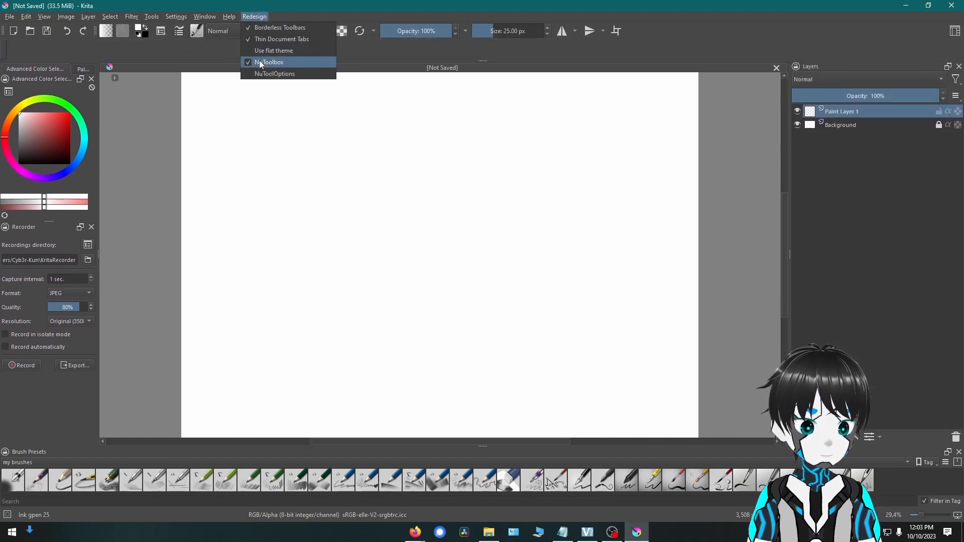
pyautogui.click(259, 60)
pyautogui.click(253, 17)
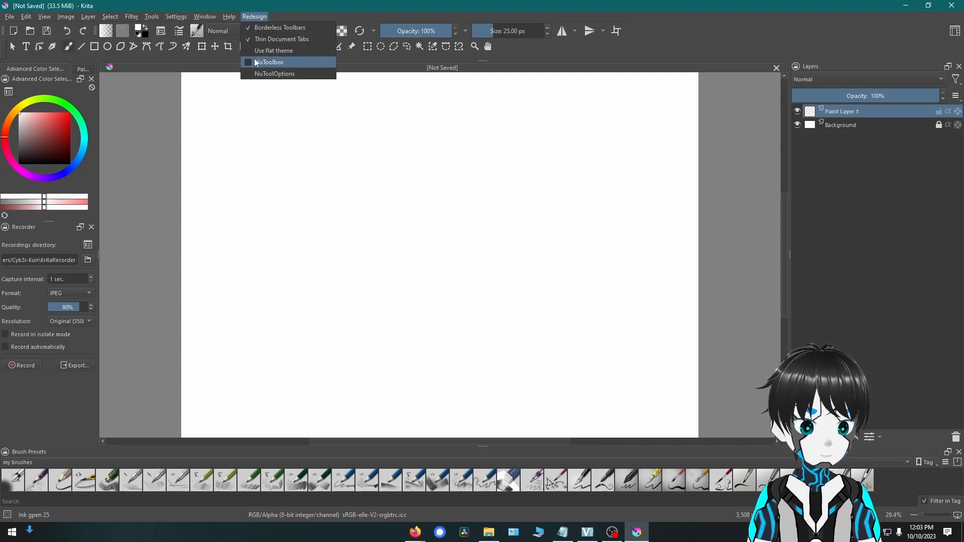
pyautogui.click(251, 62)
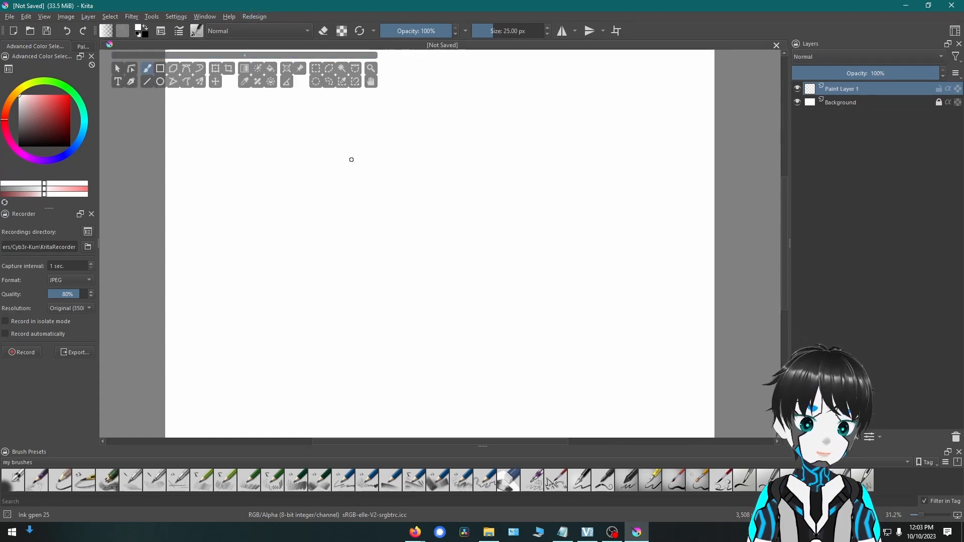
pyautogui.click(243, 53)
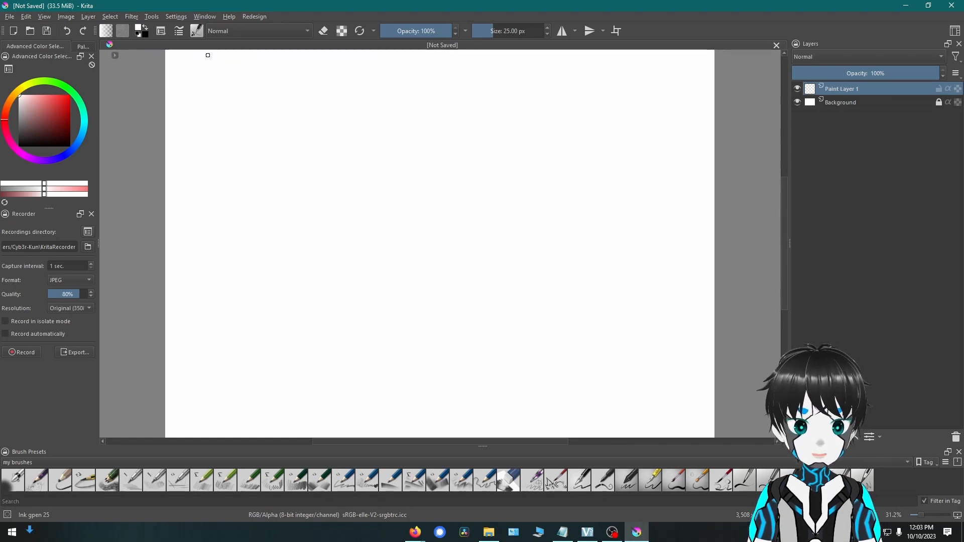
pyautogui.click(114, 55)
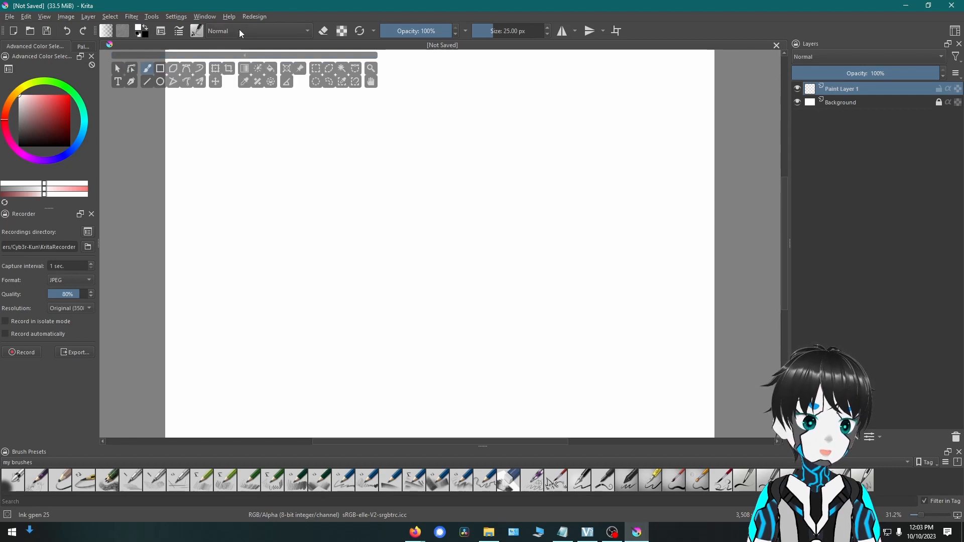
# Review the Redesign options, including NuToolOptions, and open the brush tool's options to inspect its smoothing settings.
pyautogui.click(255, 16)
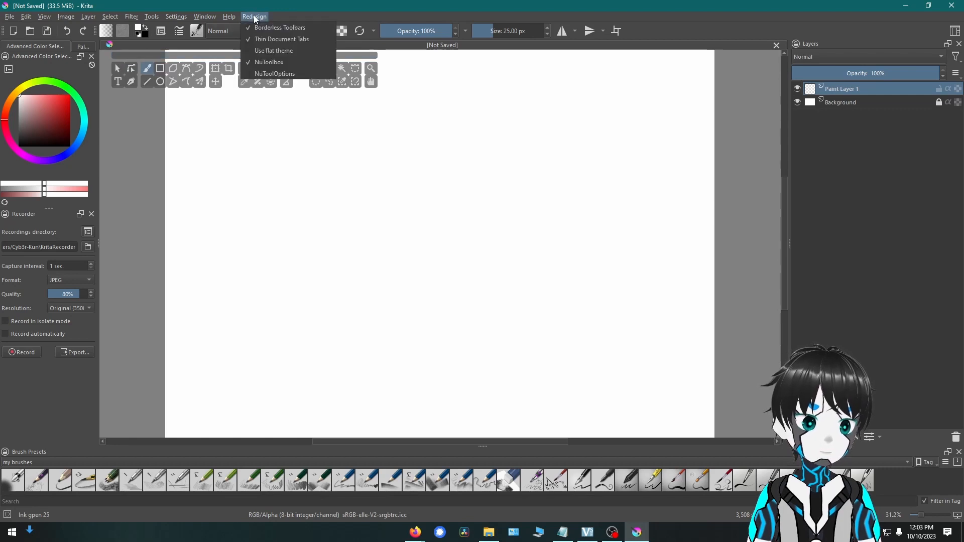
pyautogui.click(249, 75)
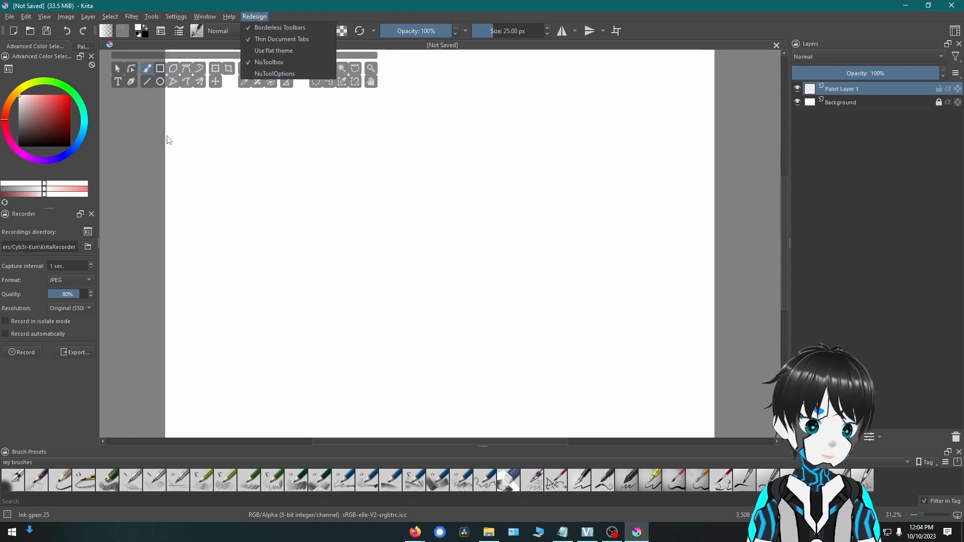
pyautogui.click(159, 31)
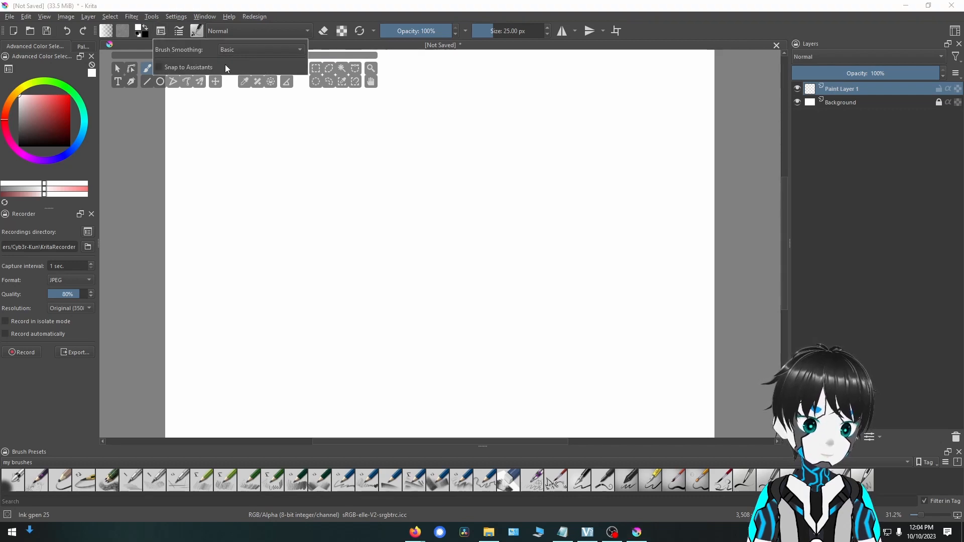
# Dismiss the brush tool's options and collapse the floating toolbox.
pyautogui.click(766, 69)
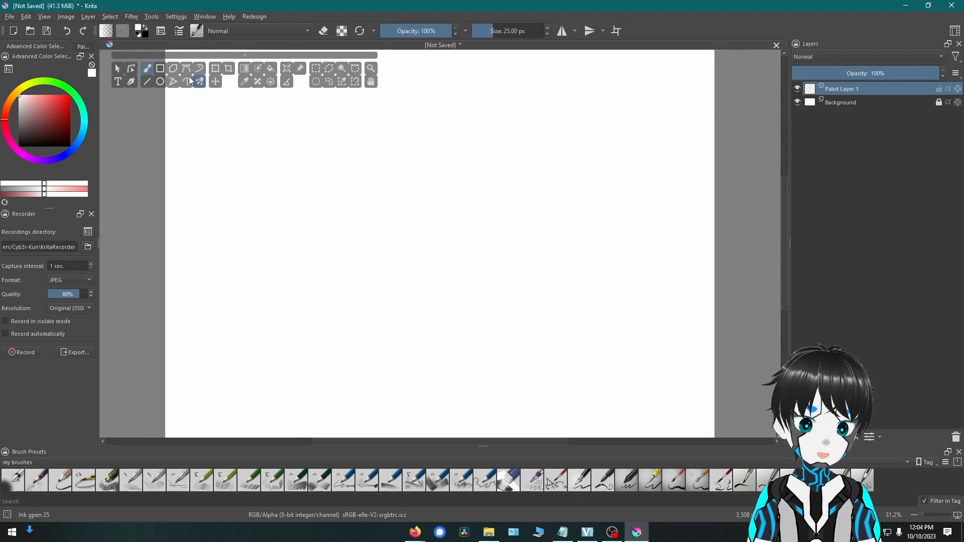
pyautogui.click(244, 55)
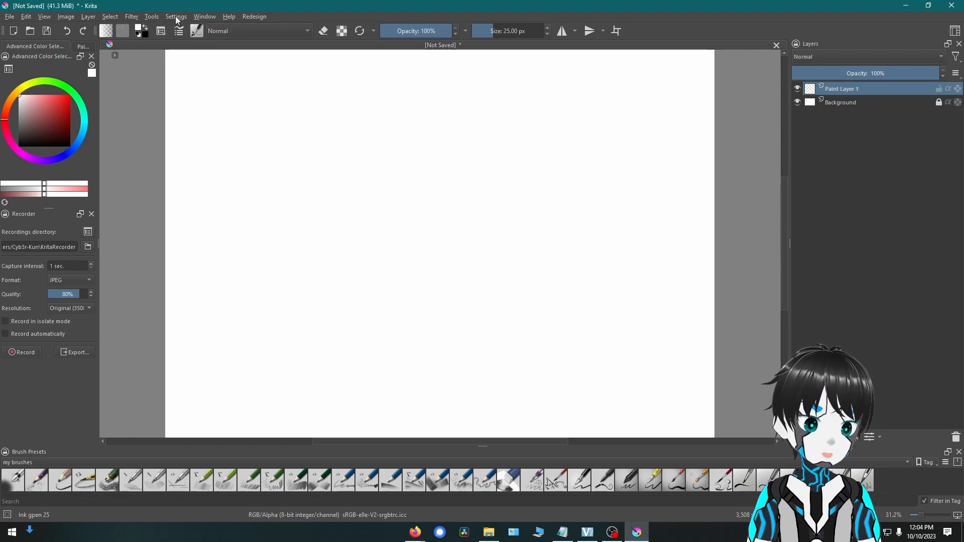
# Open the Pie Menu plugin's settings, move the window over the canvas, and review its sections and submenu actions.
pyautogui.click(150, 16)
pyautogui.moveTo(172, 27)
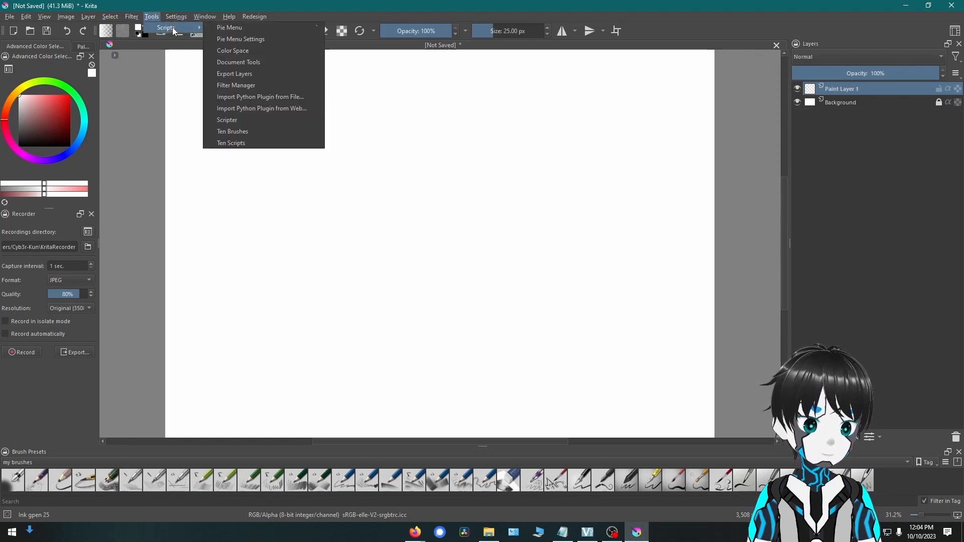
pyautogui.click(241, 38)
pyautogui.scroll(-3, 304, 111)
pyautogui.scroll(3, 305, 109)
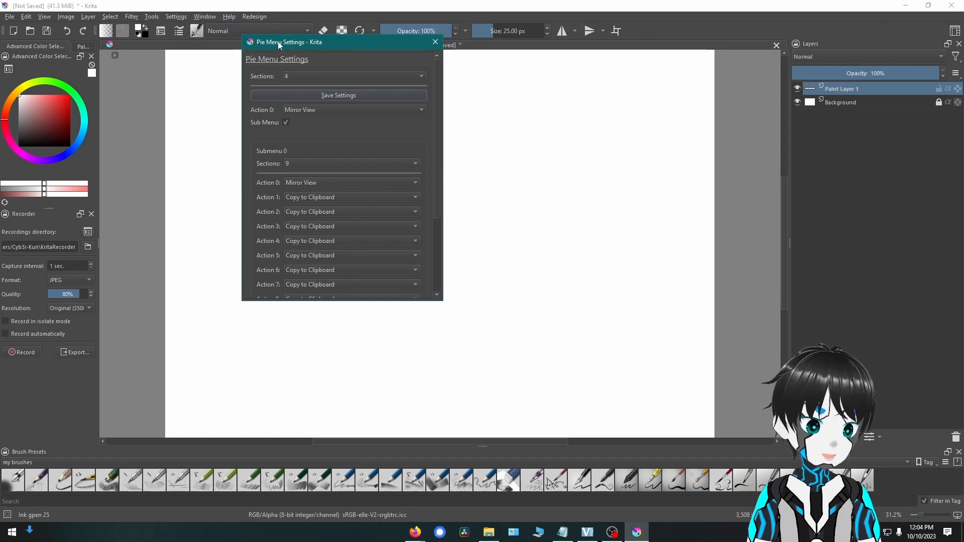
pyautogui.moveTo(278, 42); pyautogui.dragTo(375, 93)
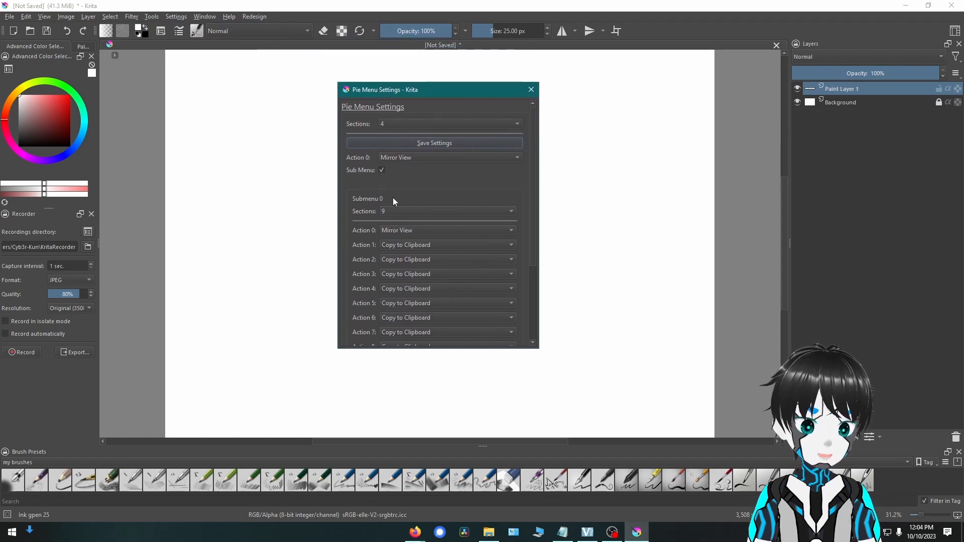
pyautogui.scroll(-3, 394, 197)
pyautogui.scroll(3, 395, 192)
# Turn off the submenu of Action 0 (Mirror View) and move the Pie Menu settings window aside to free canvas space.
pyautogui.click(414, 158)
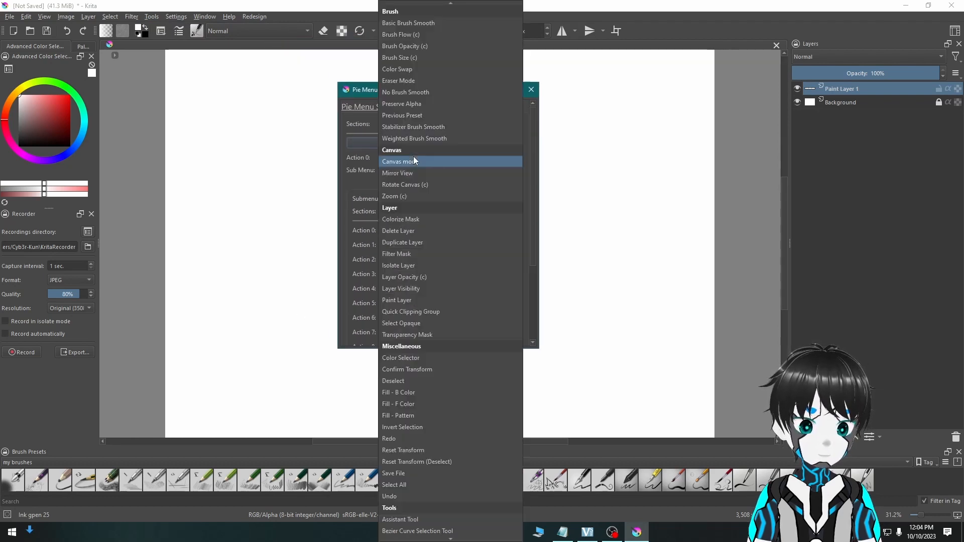
pyautogui.click(357, 146)
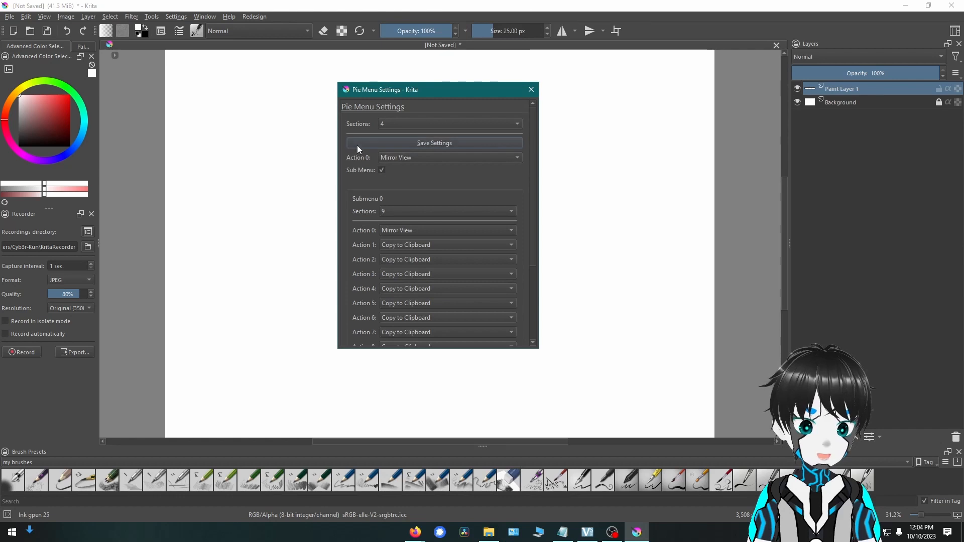
pyautogui.click(383, 170)
pyautogui.moveTo(434, 88); pyautogui.dragTo(513, 95)
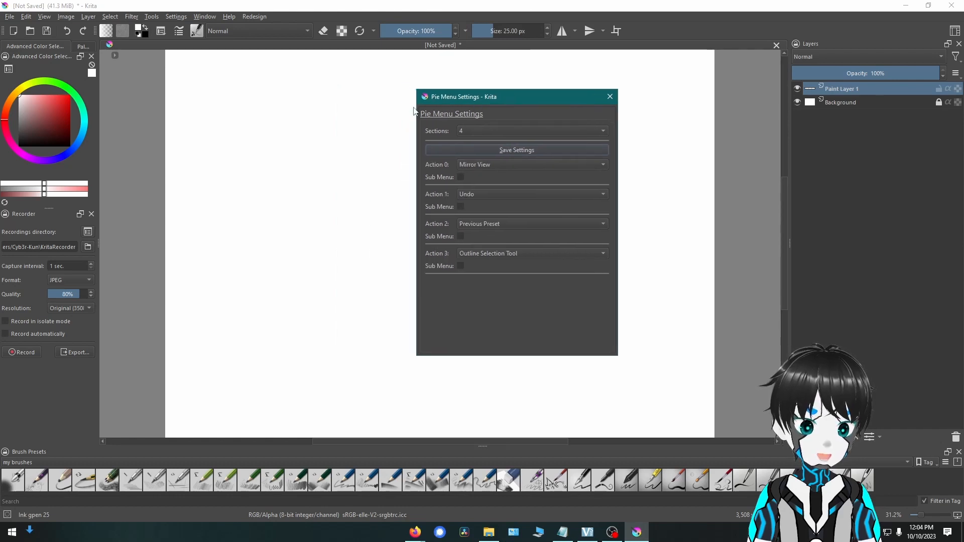
# Try the pie menu on the canvas by running its Undo and Mirror View actions.
pyautogui.click(250, 145)
pyautogui.press('w')
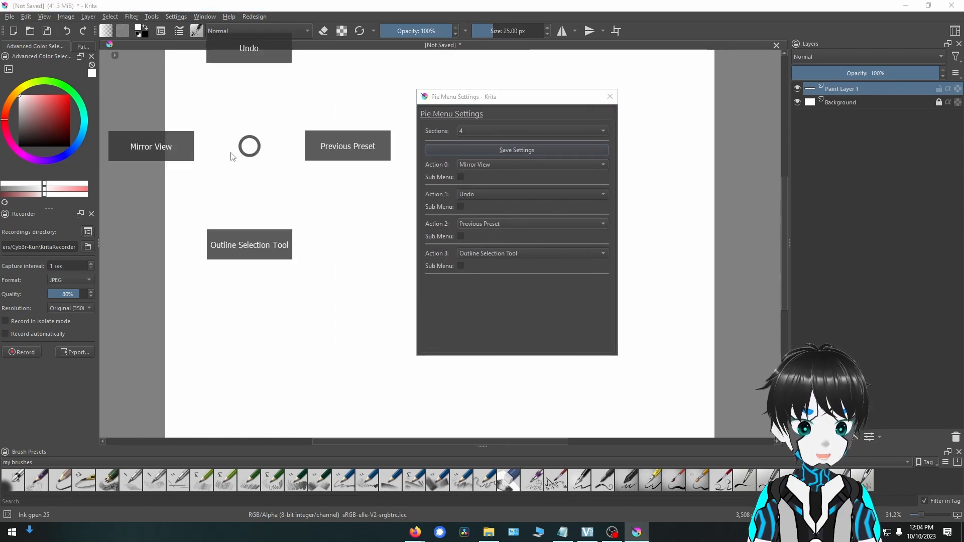
pyautogui.click(248, 49)
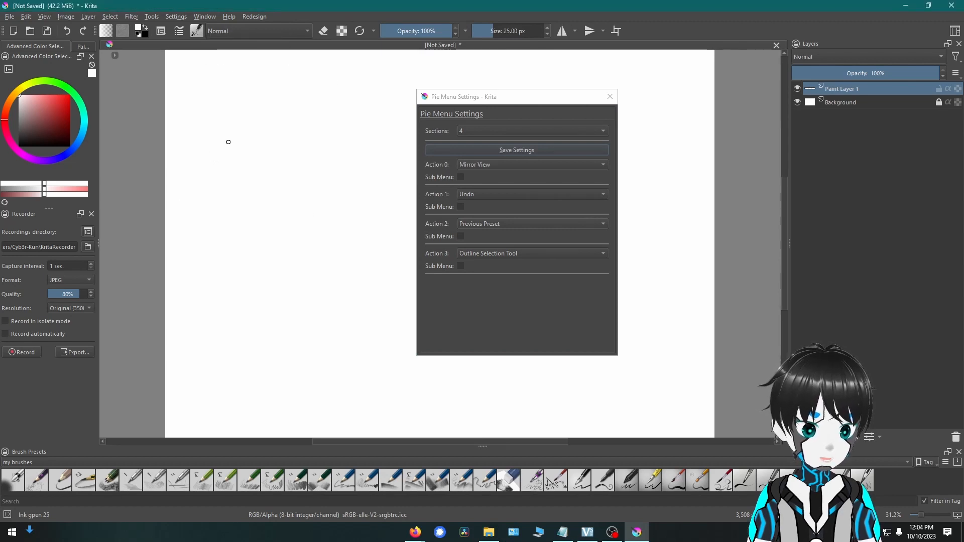
pyautogui.press('w')
pyautogui.click(208, 168)
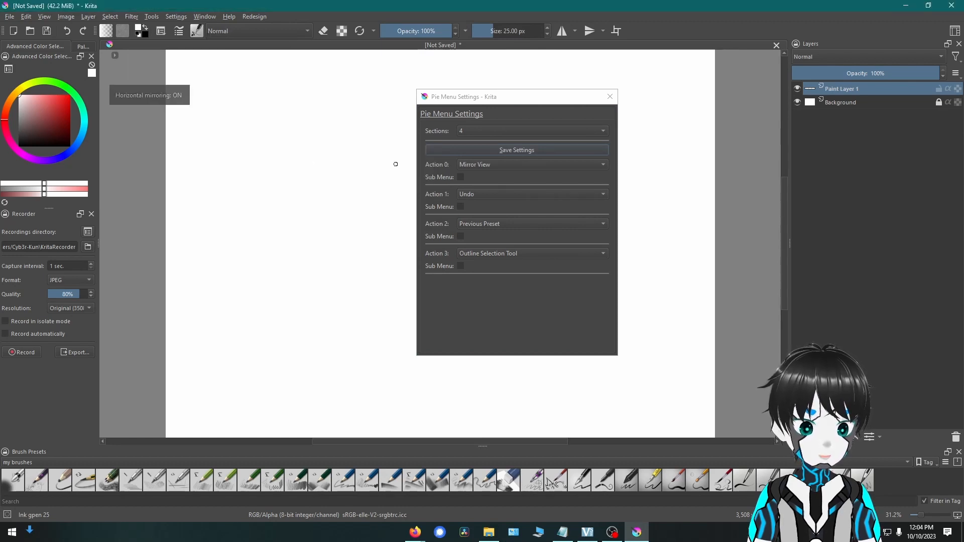
# Look through the Brush, Canvas, Layer, Miscellaneous and Tools actions that can be assigned to Action 0, keeping Mirror View.
pyautogui.click(513, 165)
pyautogui.scroll(-10, 537, 126)
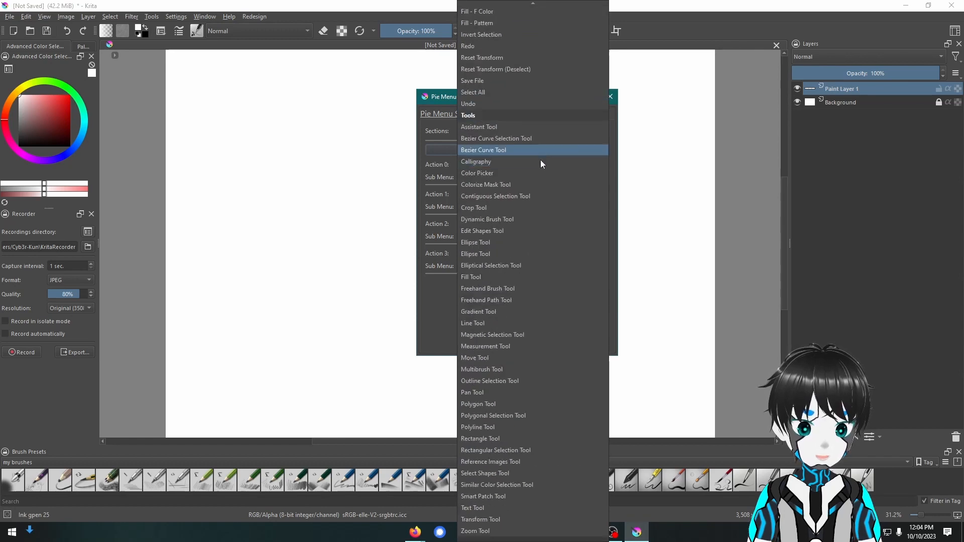
pyautogui.scroll(15, 540, 275)
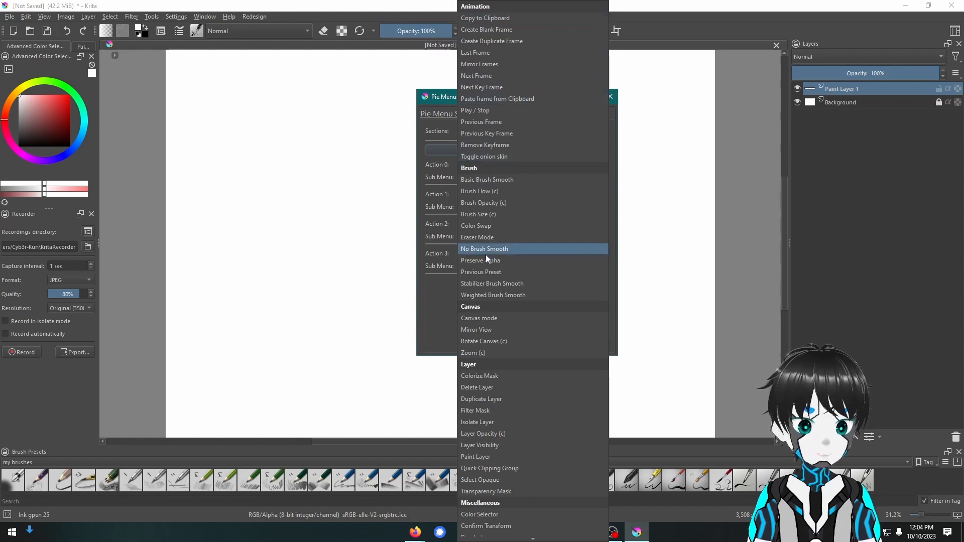
pyautogui.scroll(-9, 492, 319)
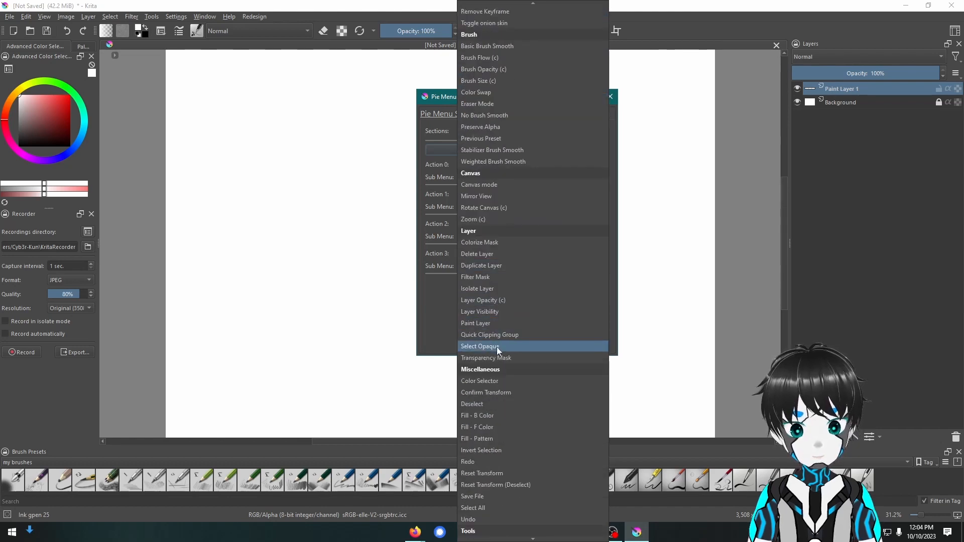
pyautogui.scroll(-7, 500, 382)
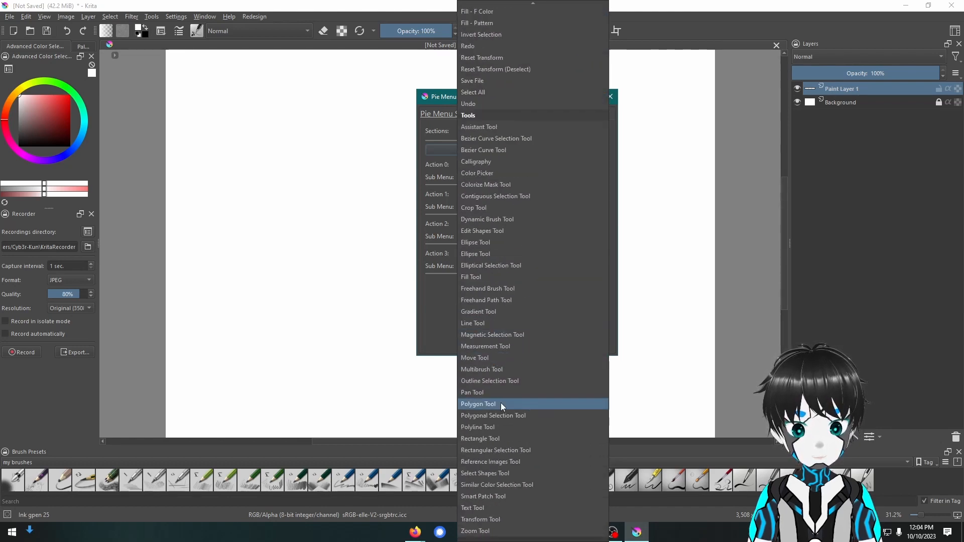
pyautogui.scroll(12, 512, 176)
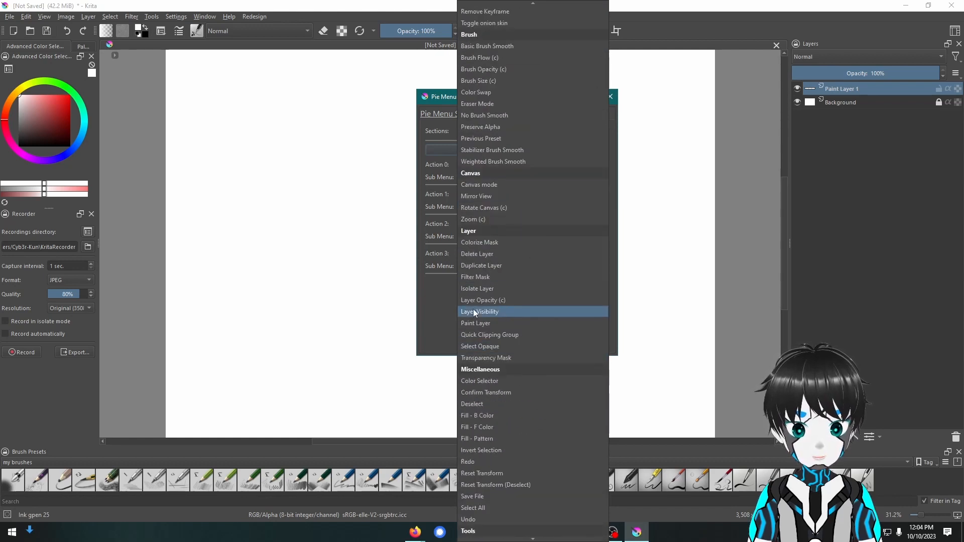
pyautogui.click(402, 180)
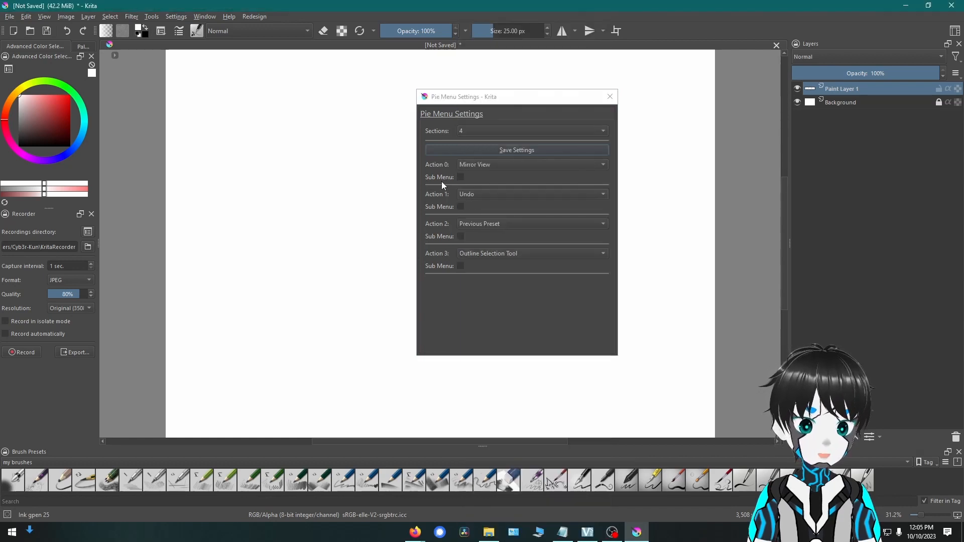
# Turn on the submenu for Action 0 (Mirror View) and give it 4 sections.
pyautogui.click(459, 181)
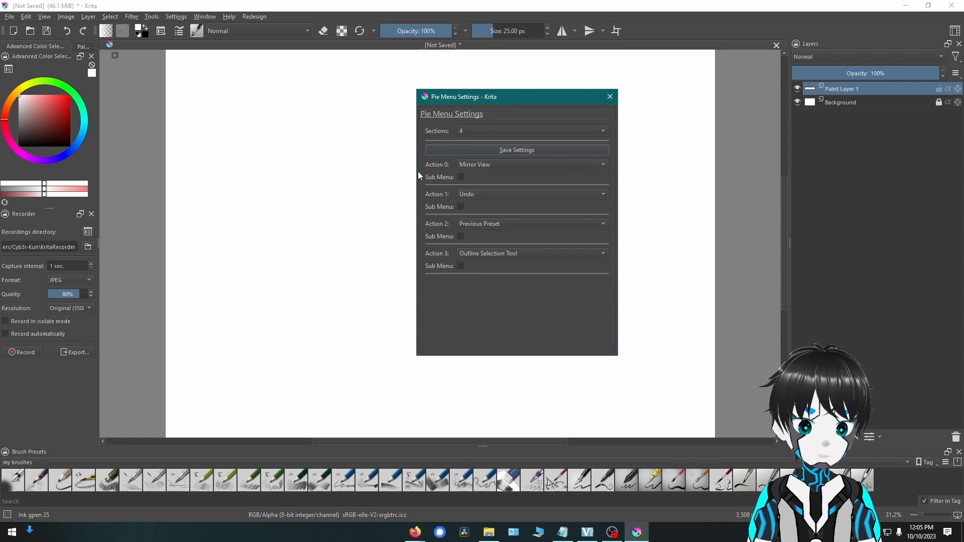
pyautogui.click(460, 178)
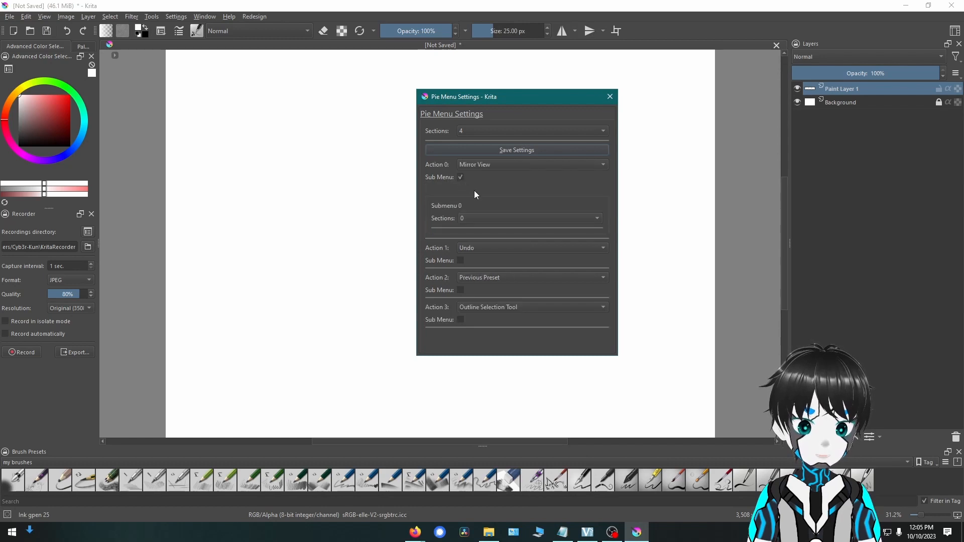
pyautogui.click(475, 219)
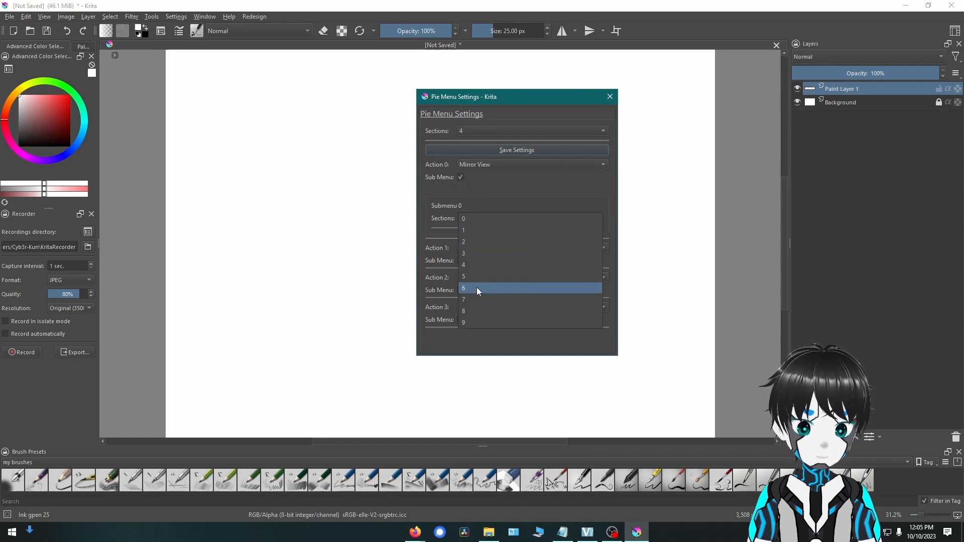
pyautogui.click(479, 265)
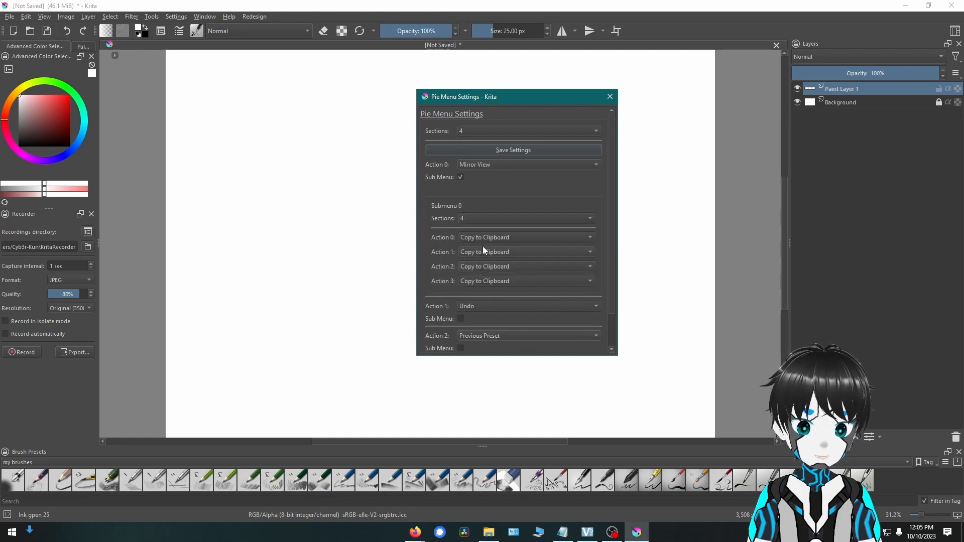
# Assign Eraser Mode, Canvas mode, Filter Mask and Rotate Canvas (c) to submenu actions 0 to 3, and close the Pie Menu settings.
pyautogui.click(483, 247)
pyautogui.click(502, 240)
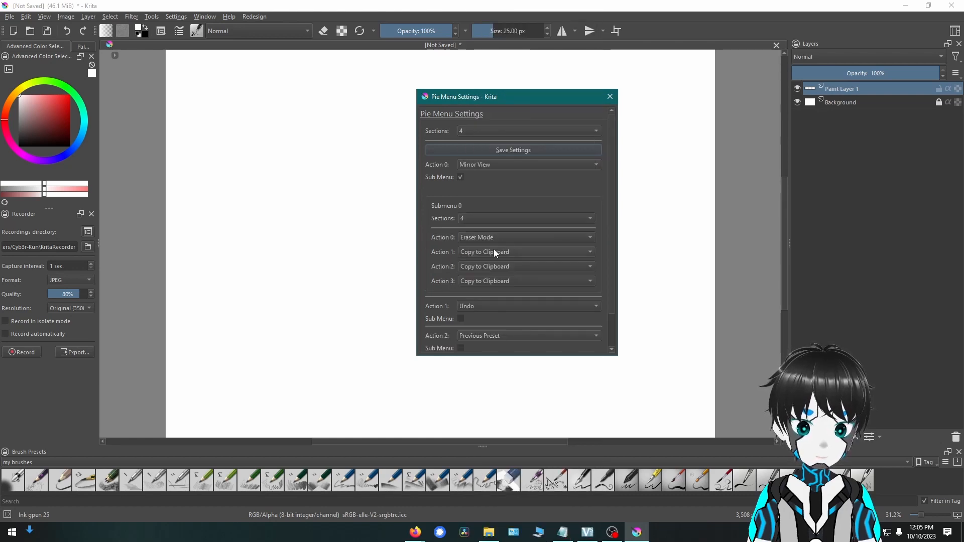
pyautogui.click(494, 250)
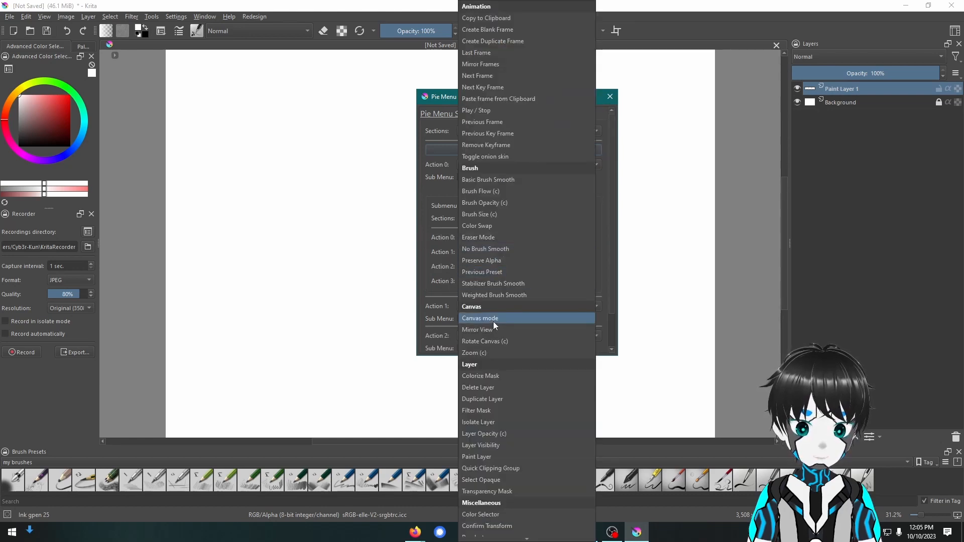
pyautogui.click(493, 320)
pyautogui.click(493, 270)
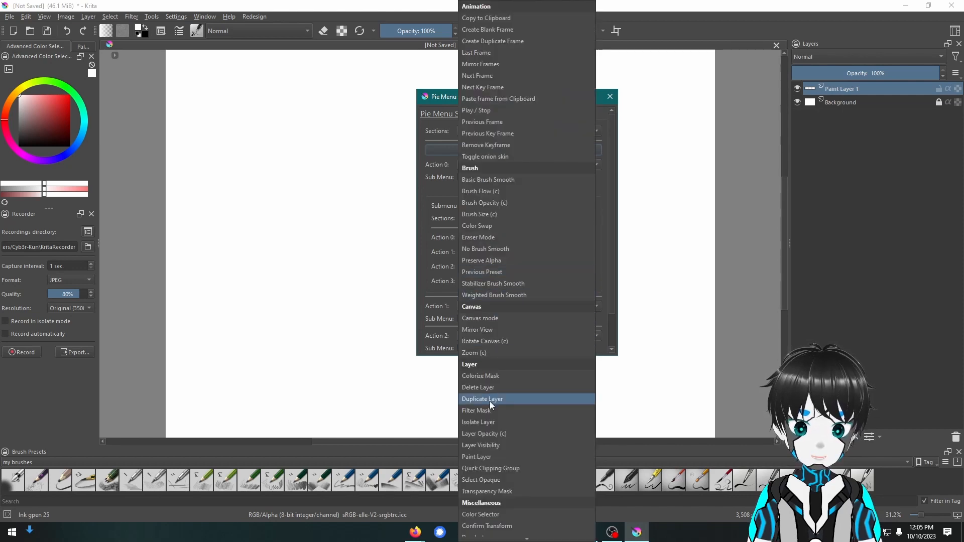
pyautogui.click(490, 410)
pyautogui.click(499, 283)
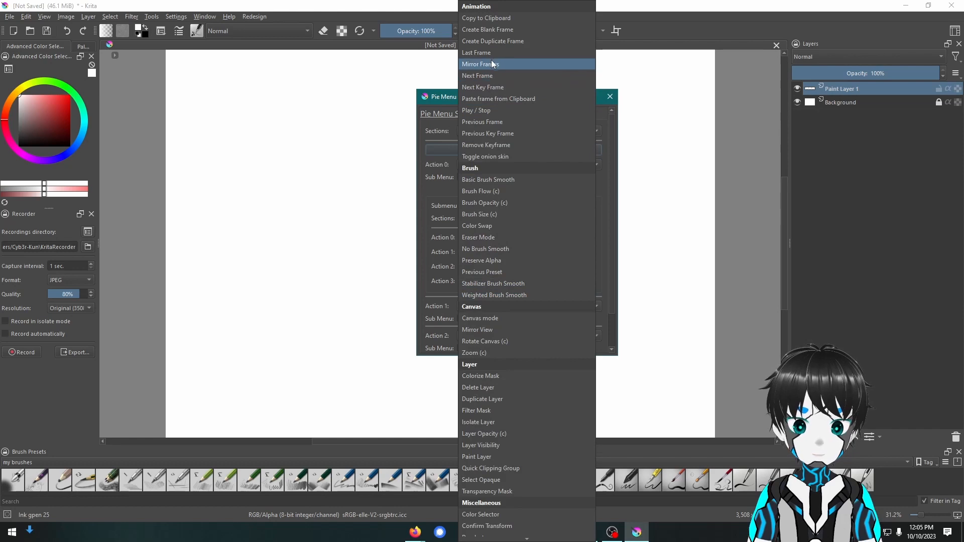
pyautogui.scroll(-3, 491, 283)
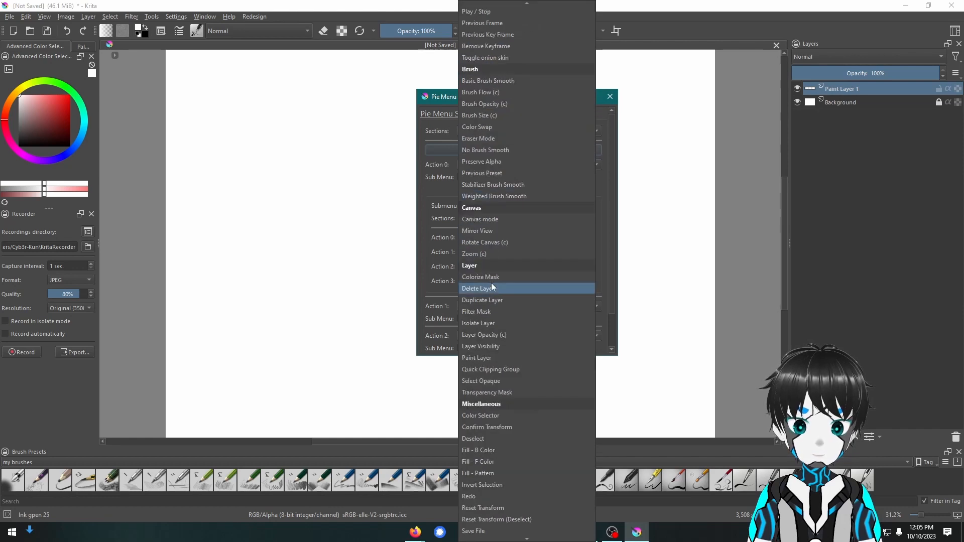
pyautogui.click(486, 245)
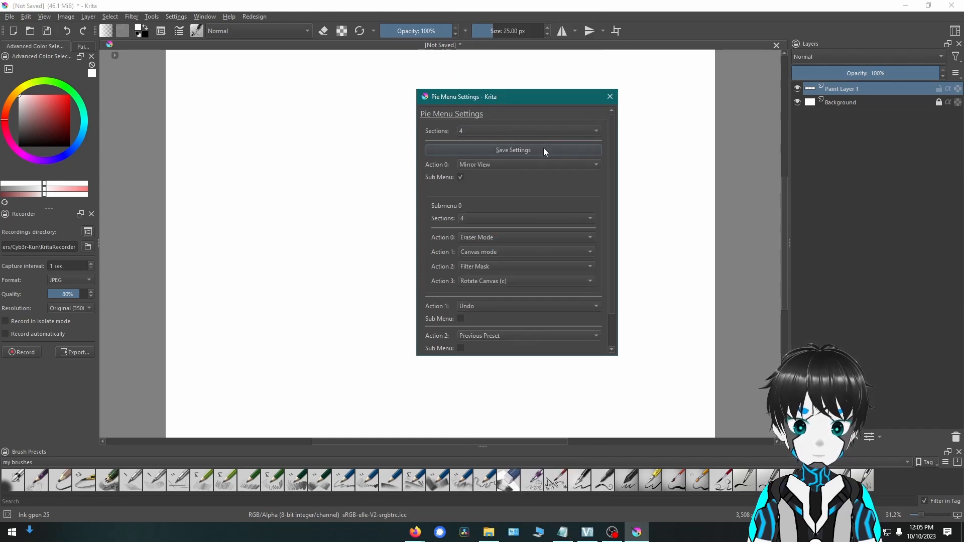
pyautogui.click(610, 99)
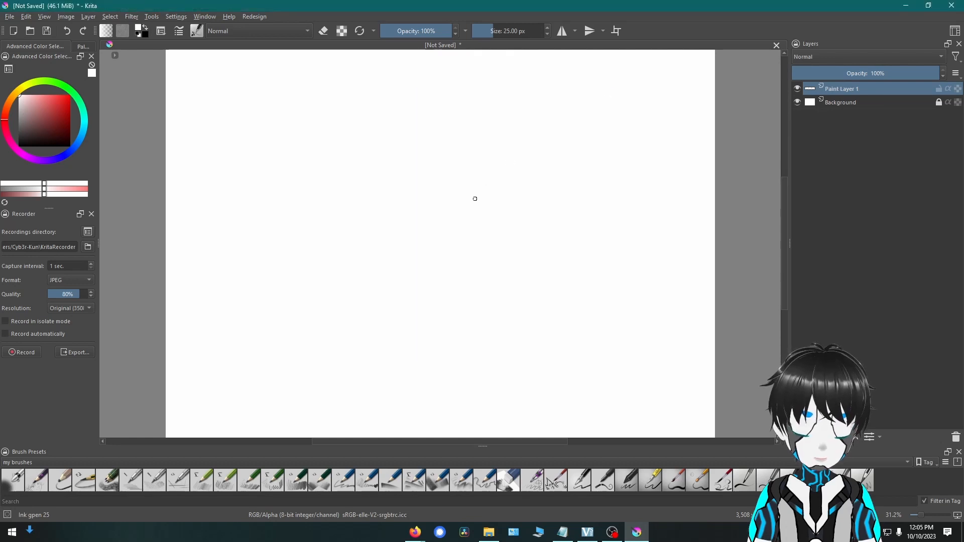
# Try the Mirror View submenu on the canvas, rotating the view with Rotate Canvas (c), and reset the rotation.
pyautogui.press('w')
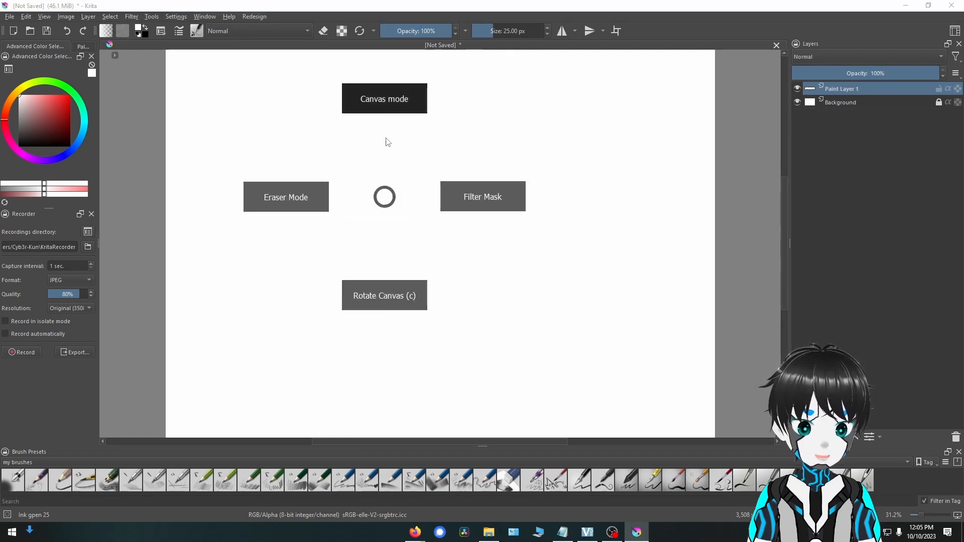
pyautogui.moveTo(337, 245); pyautogui.dragTo(375, 274)
pyautogui.rightClick(425, 233)
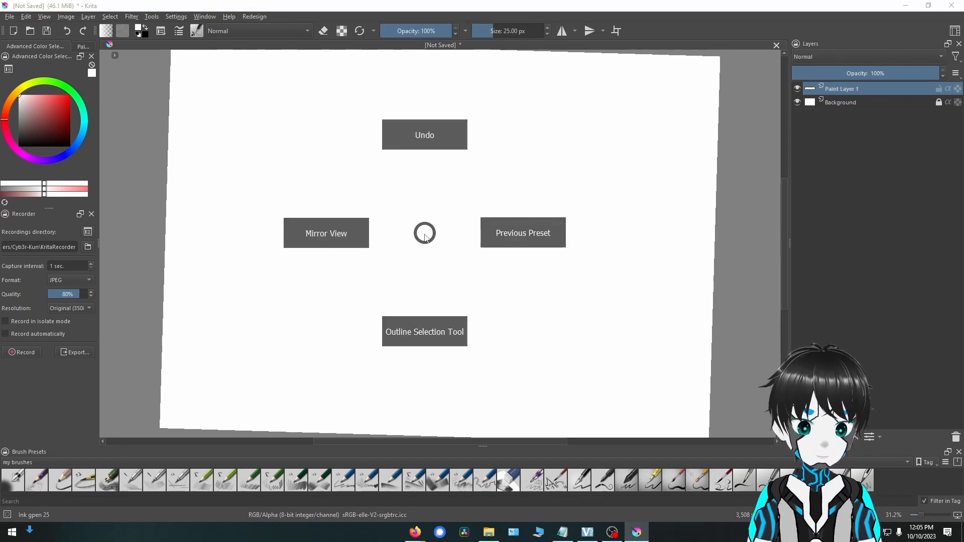
pyautogui.rightClick(337, 231)
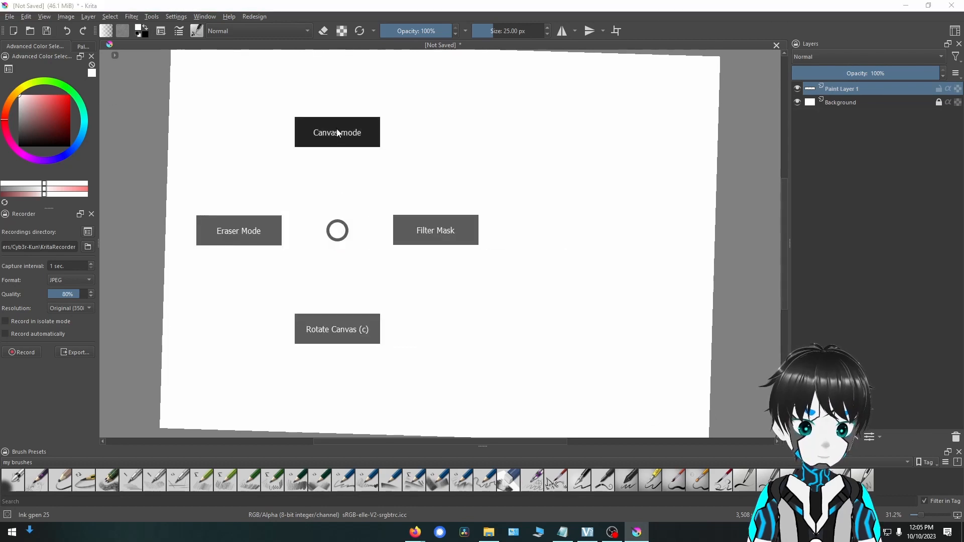
pyautogui.moveTo(397, 290); pyautogui.dragTo(368, 418)
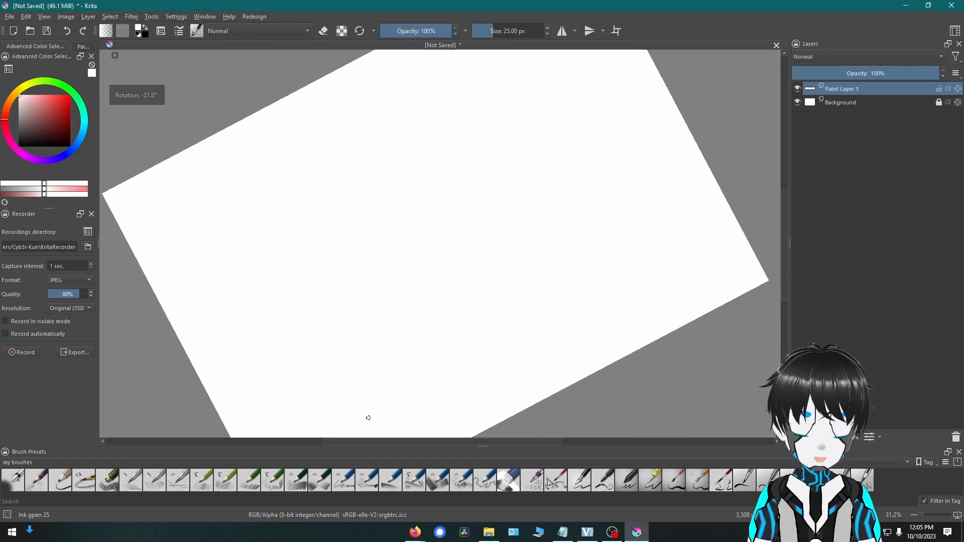
pyautogui.press('5')
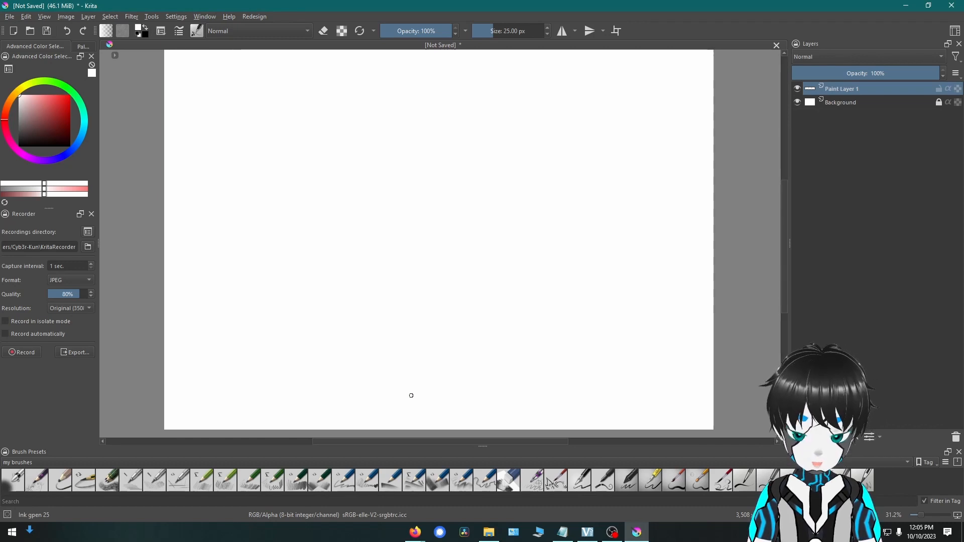
# Look over the available dockers and widen the column holding the Advanced Color Selector and Recorder dockers.
pyautogui.click(173, 17)
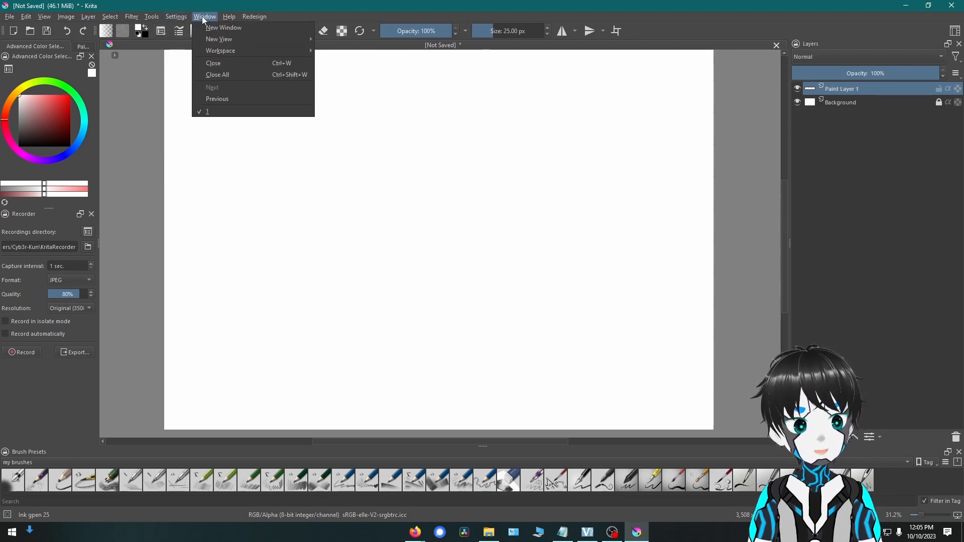
pyautogui.moveTo(203, 95)
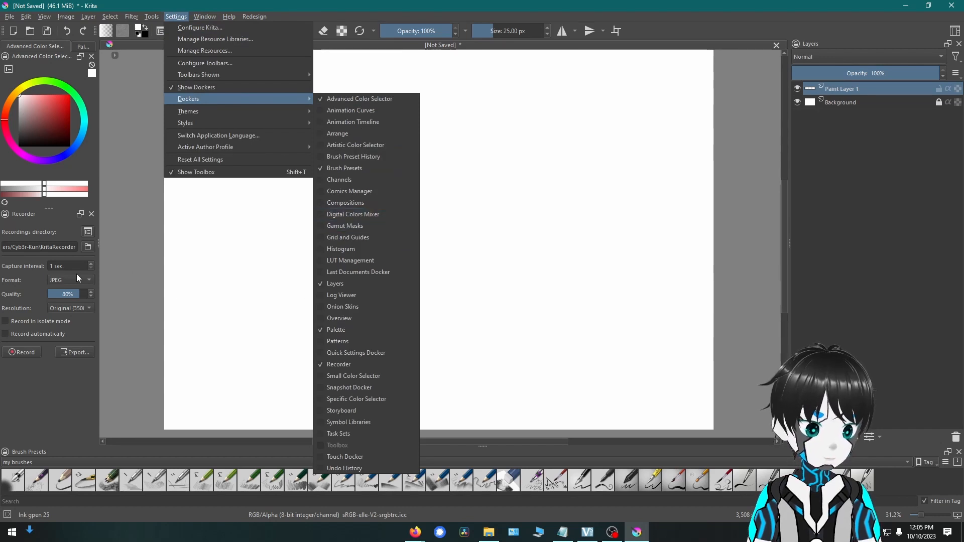
pyautogui.click(98, 242)
pyautogui.moveTo(99, 242); pyautogui.dragTo(189, 247)
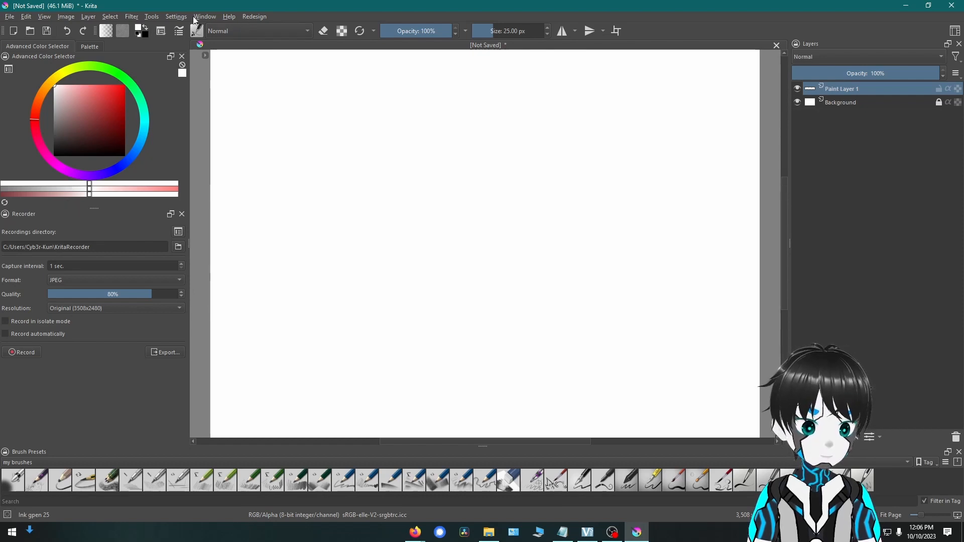
# Import deevad-v8-2.bundle into the resource libraries and select it in the bundle list.
pyautogui.click(175, 16)
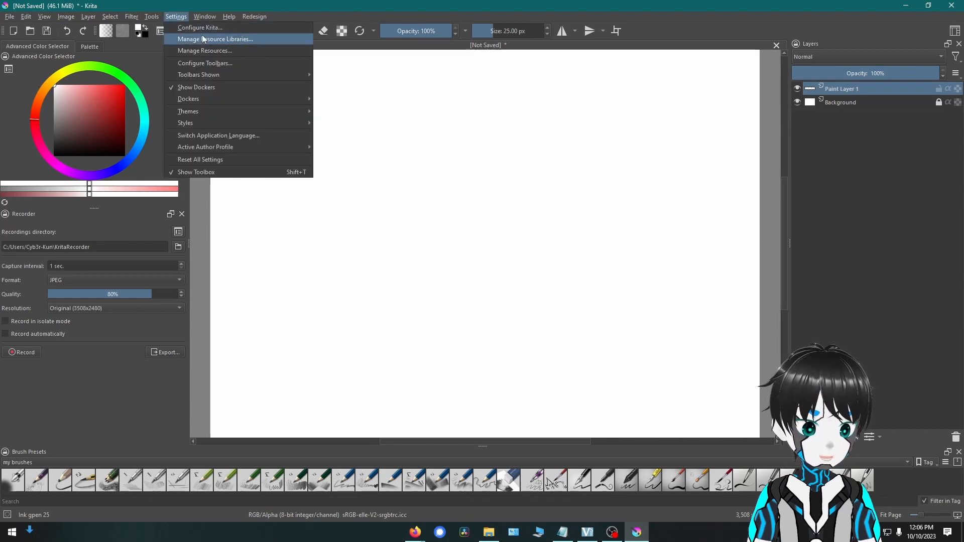
pyautogui.click(205, 40)
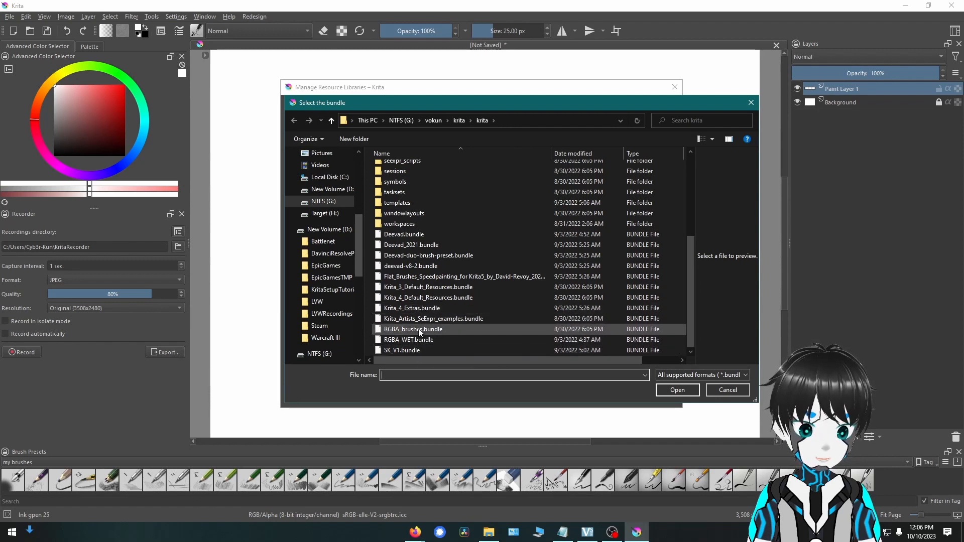
pyautogui.click(423, 269)
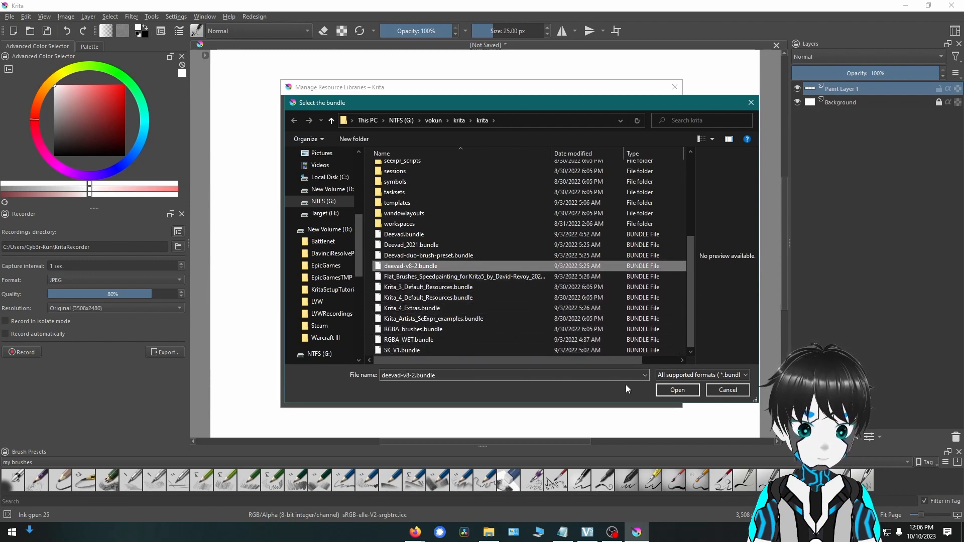
pyautogui.click(673, 388)
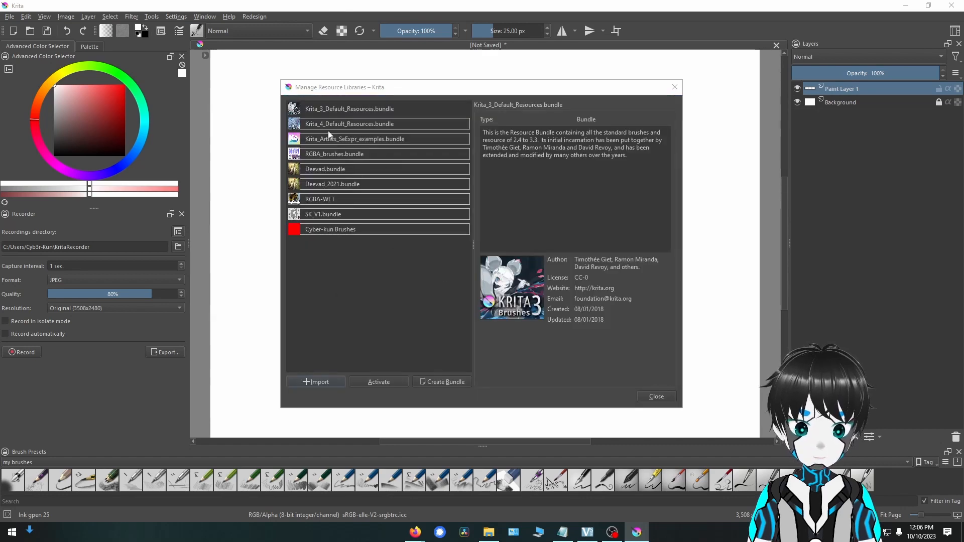
pyautogui.click(327, 244)
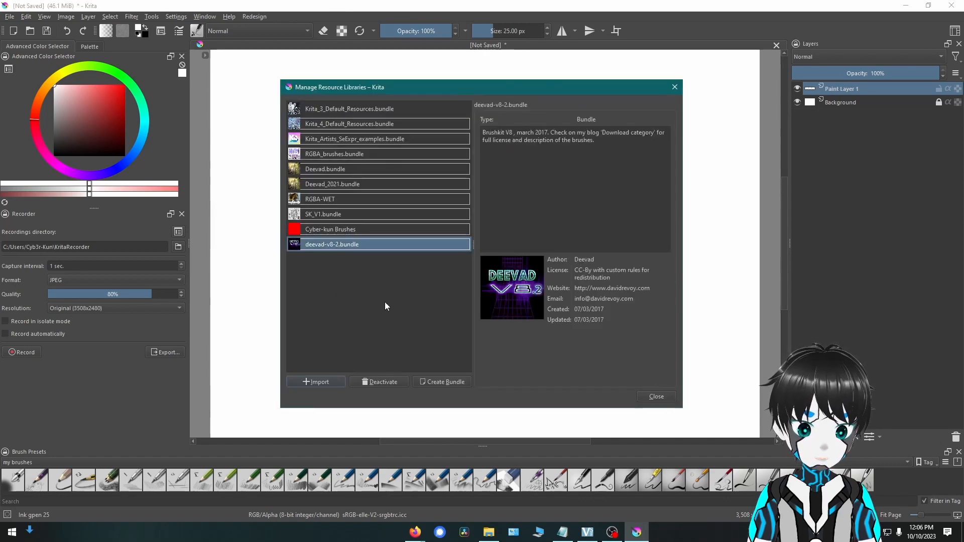
# Activate Krita_3_Default_Resources.bundle and close the resource library manager.
pyautogui.click(352, 108)
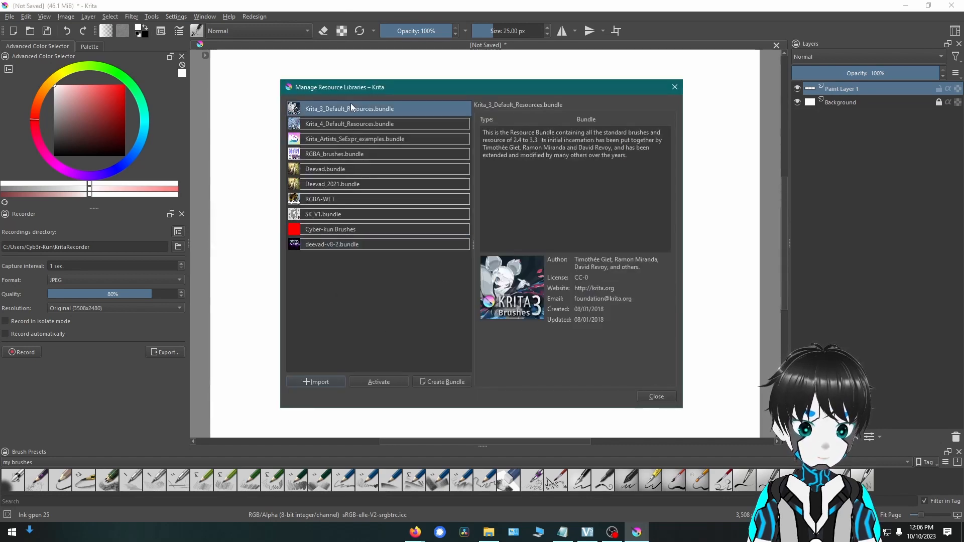
pyautogui.click(397, 385)
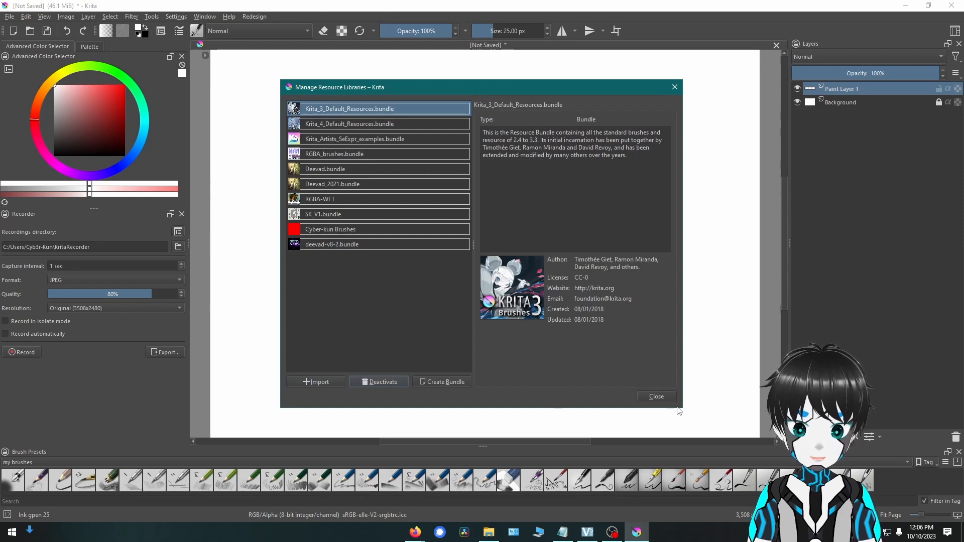
pyautogui.click(655, 397)
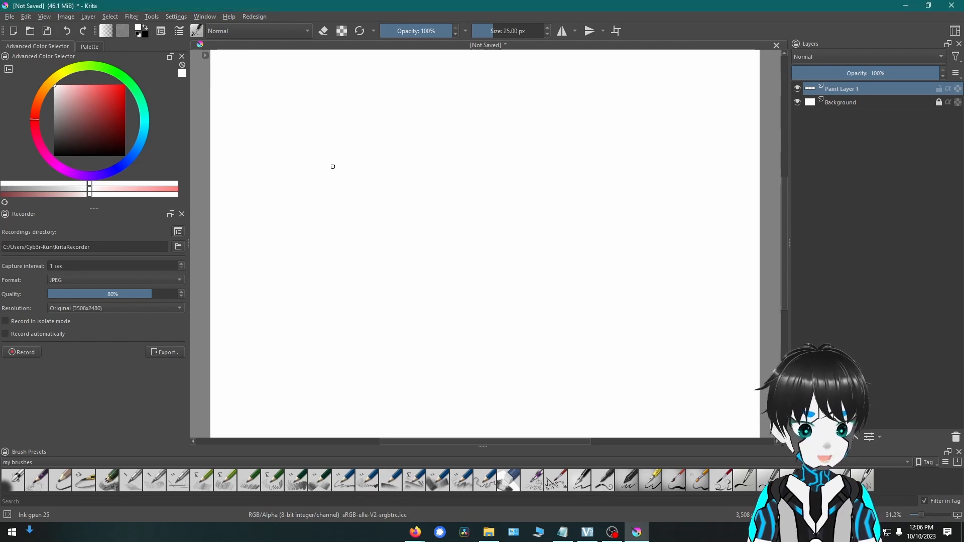
# View the local brush presets in the resource manager and the brush preset tags, keeping the my brushes tag.
pyautogui.click(179, 19)
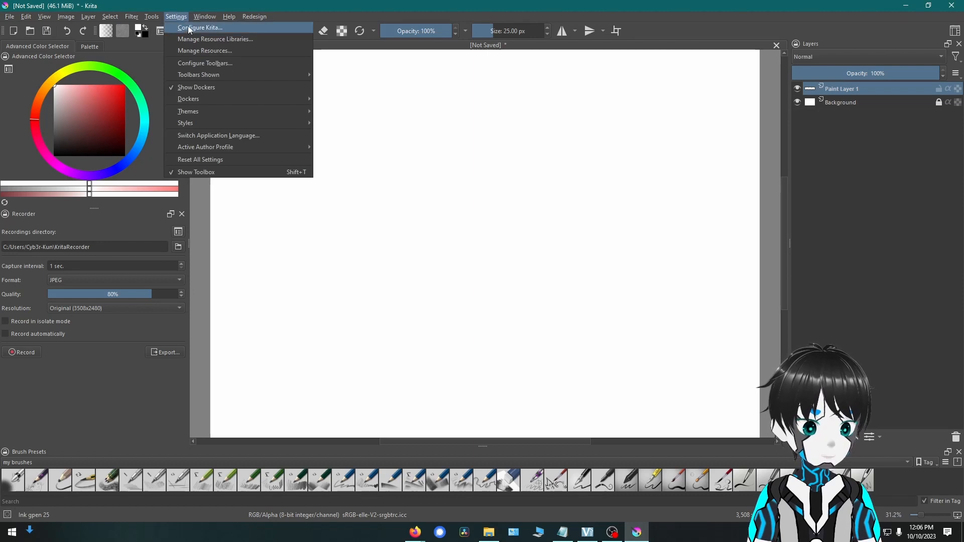
pyautogui.click(204, 50)
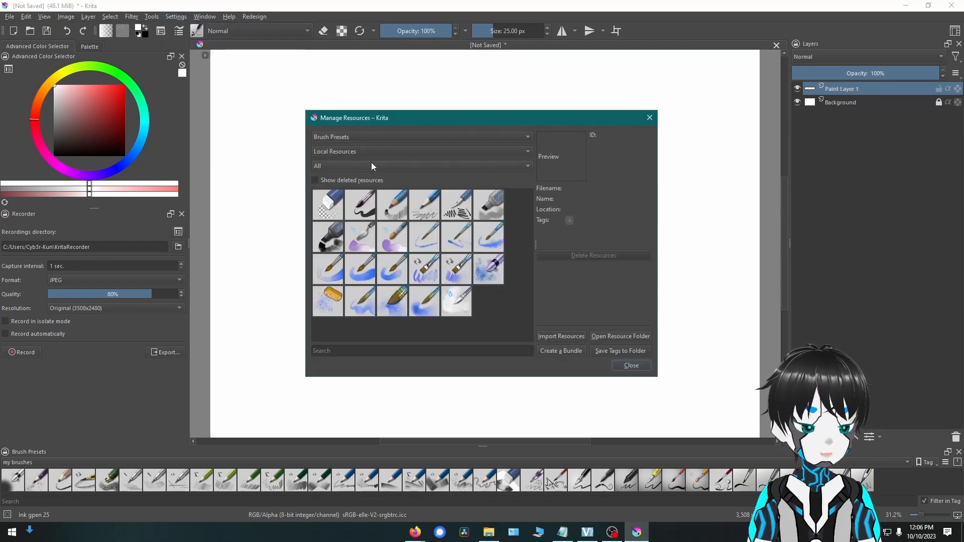
pyautogui.click(618, 363)
pyautogui.click(412, 462)
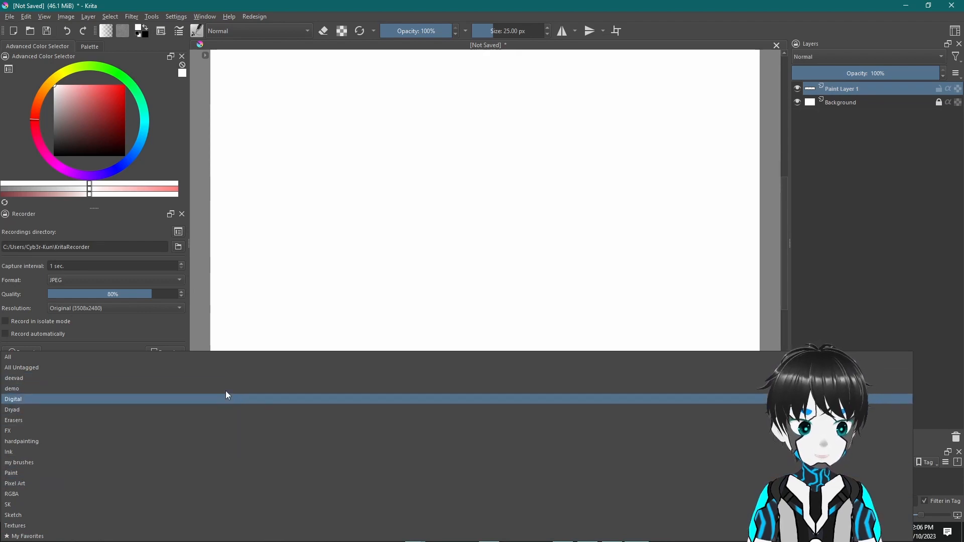
pyautogui.click(157, 462)
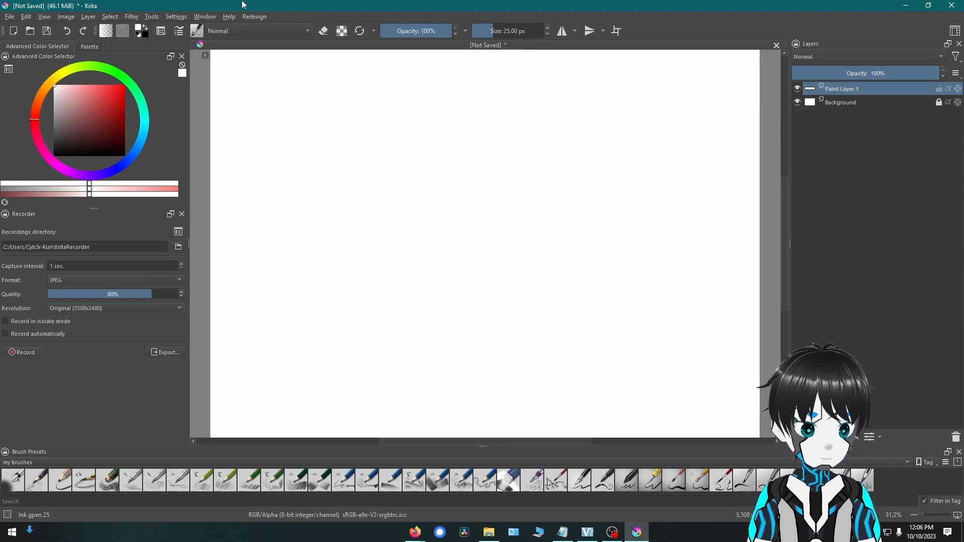
# Show the brush presets stored in the RGBA-WET bundle in the resource manager.
pyautogui.click(182, 15)
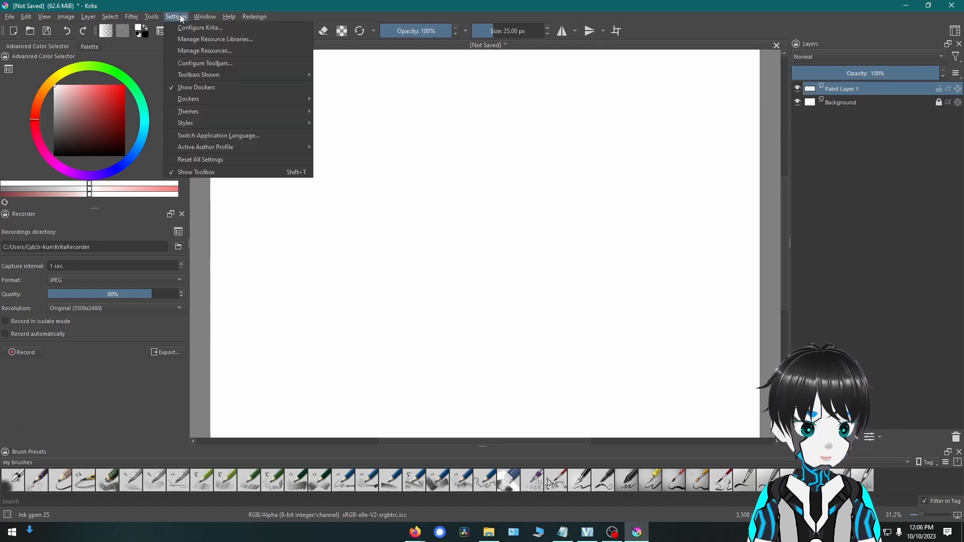
pyautogui.click(206, 50)
pyautogui.click(356, 137)
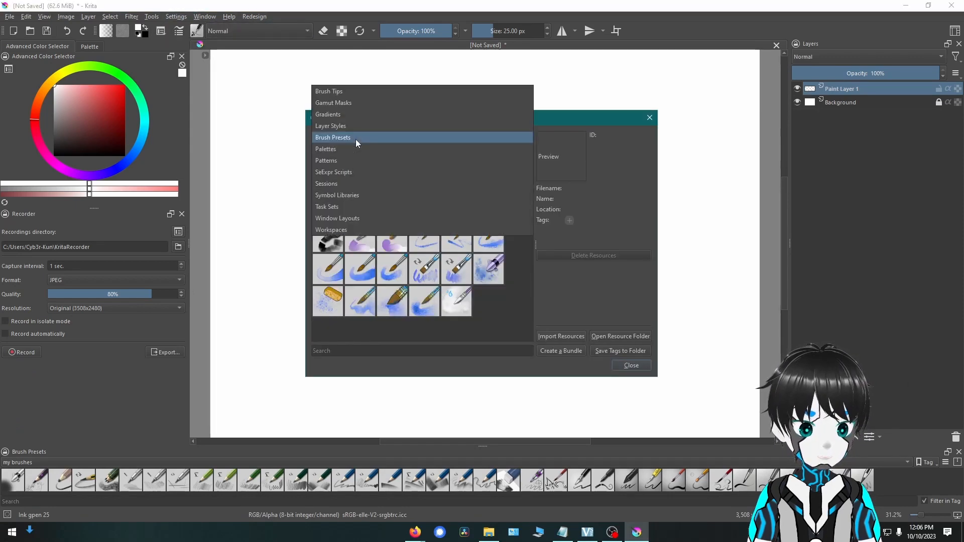
pyautogui.click(356, 140)
pyautogui.click(336, 156)
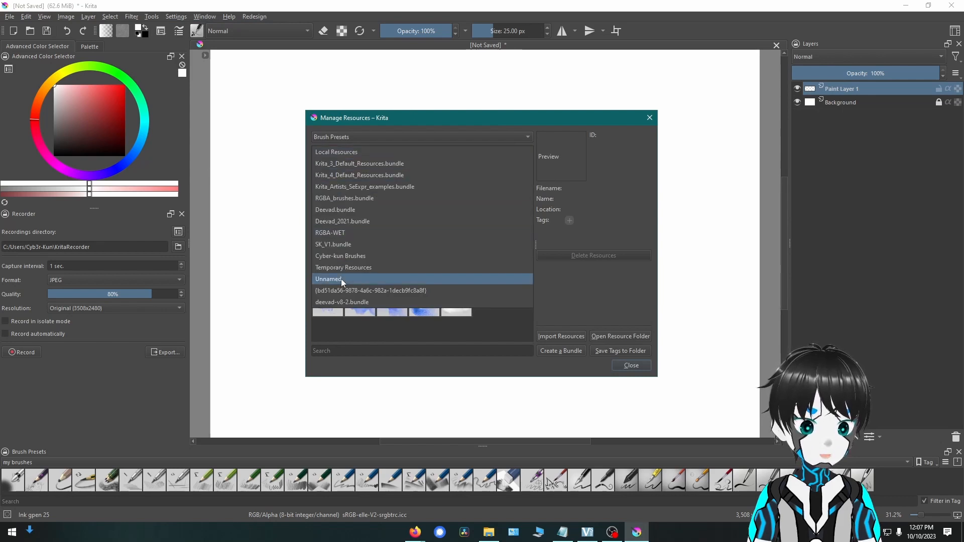
pyautogui.click(348, 232)
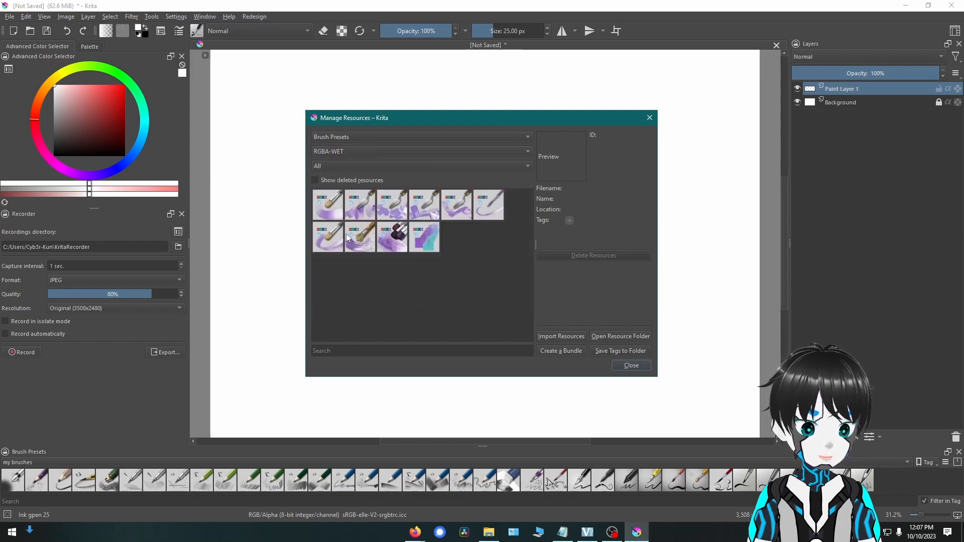
# Select all RGBA-WET presets to review the tags that can be assigned, and compare them with the Brush Presets docker's tag list.
pyautogui.moveTo(468, 275)
pyautogui.mouseDown()
pyautogui.moveTo(446, 224)
pyautogui.moveTo(348, 199)
pyautogui.mouseUp()
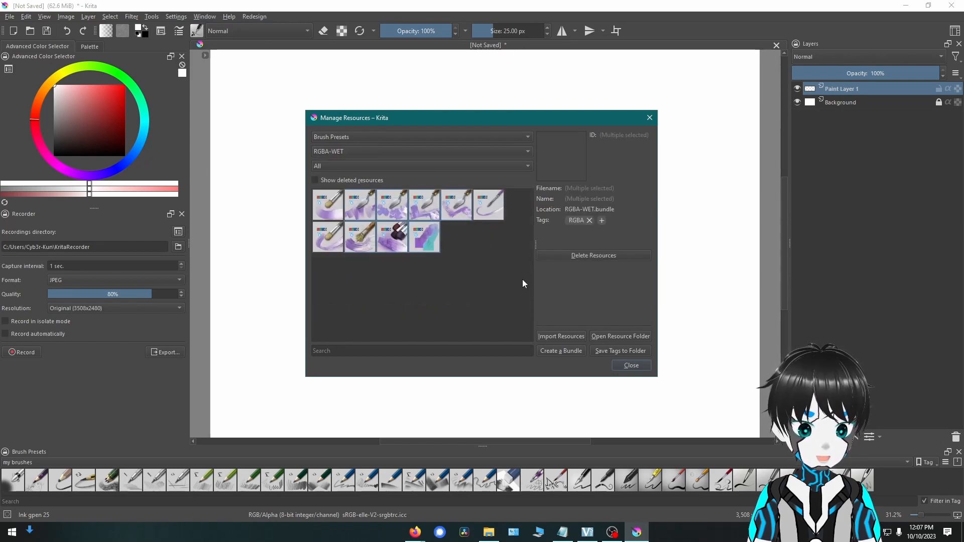
pyautogui.click(522, 280)
pyautogui.moveTo(492, 308)
pyautogui.mouseDown()
pyautogui.moveTo(376, 190)
pyautogui.moveTo(331, 211)
pyautogui.mouseUp()
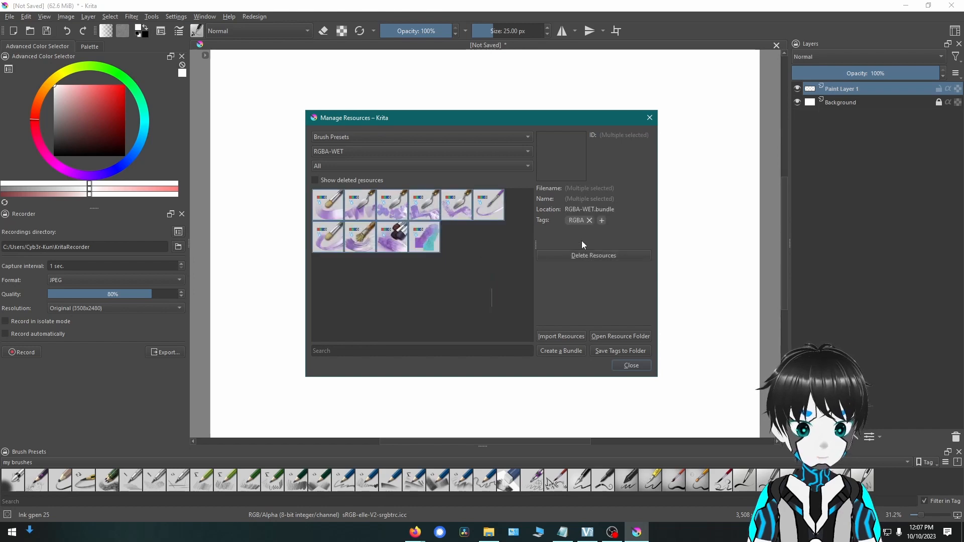
pyautogui.click(602, 221)
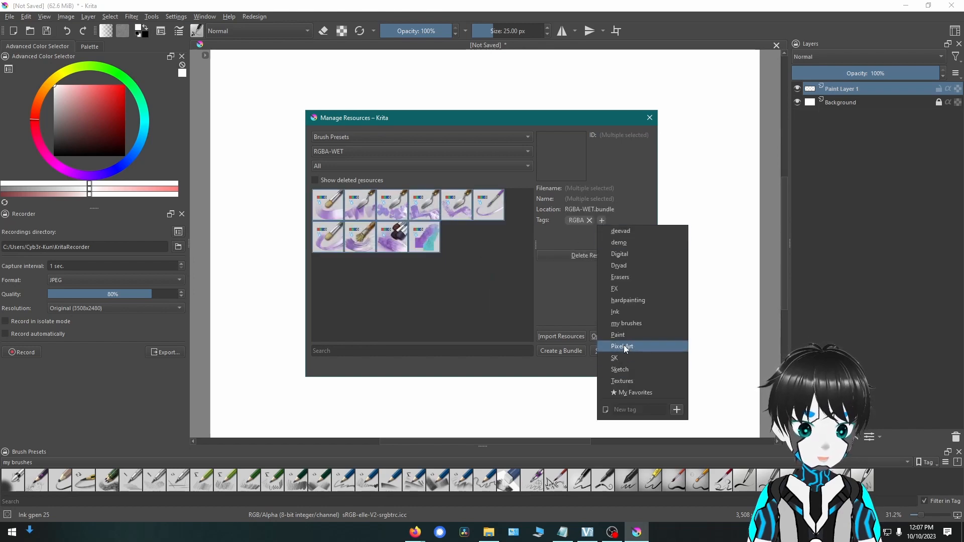
pyautogui.click(483, 395)
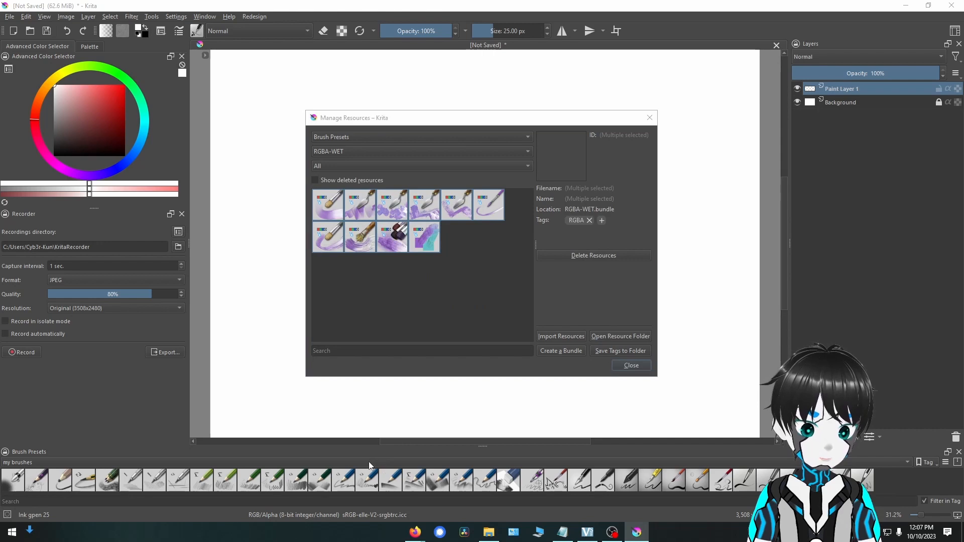
pyautogui.click(632, 365)
pyautogui.click(382, 462)
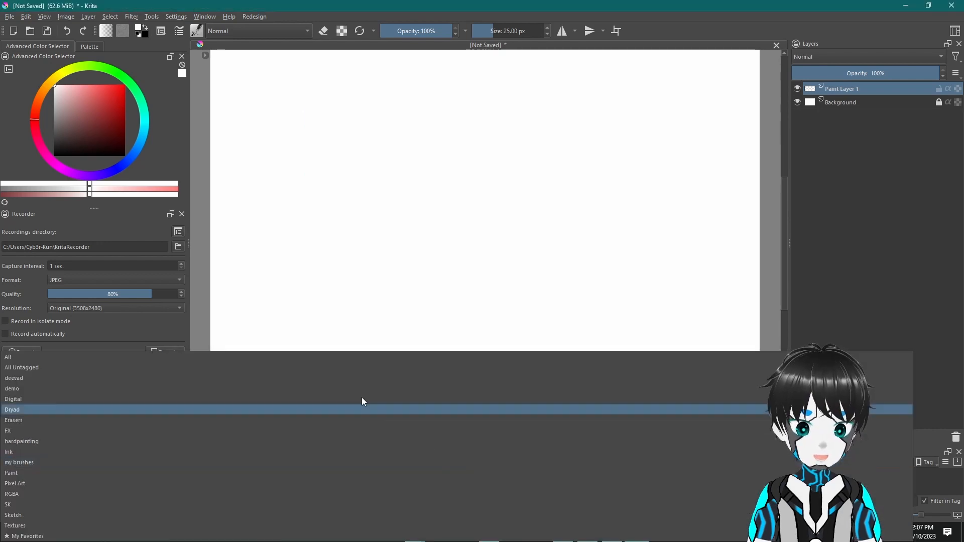
pyautogui.click(375, 3)
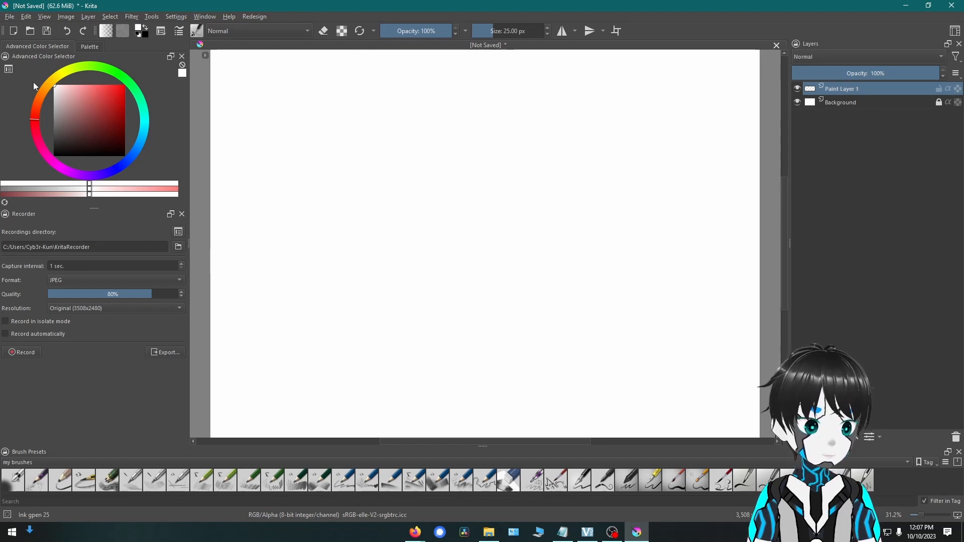
# Look through the Advanced Color Selector settings for selector shape, color model type, behavior, shade selector and color history.
pyautogui.click(10, 72)
pyautogui.click(407, 211)
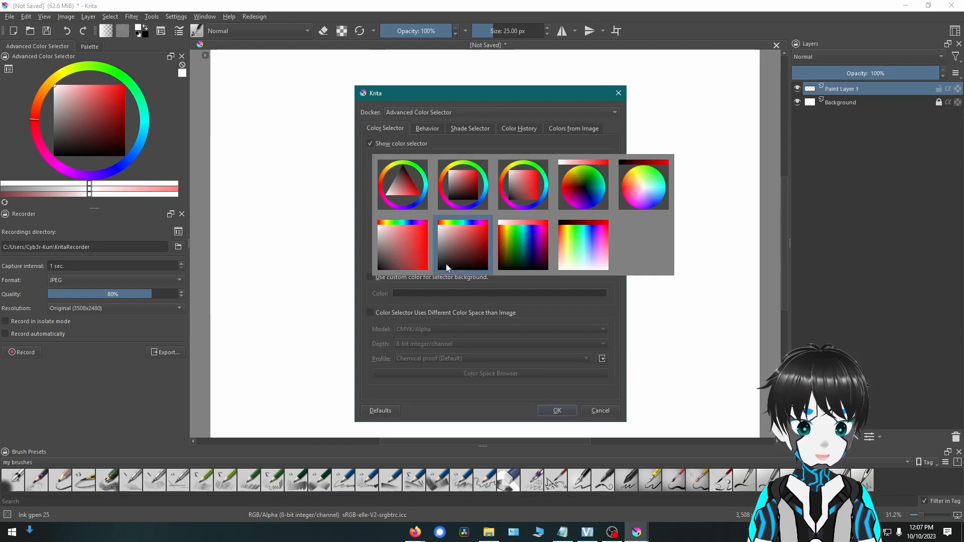
pyautogui.click(496, 65)
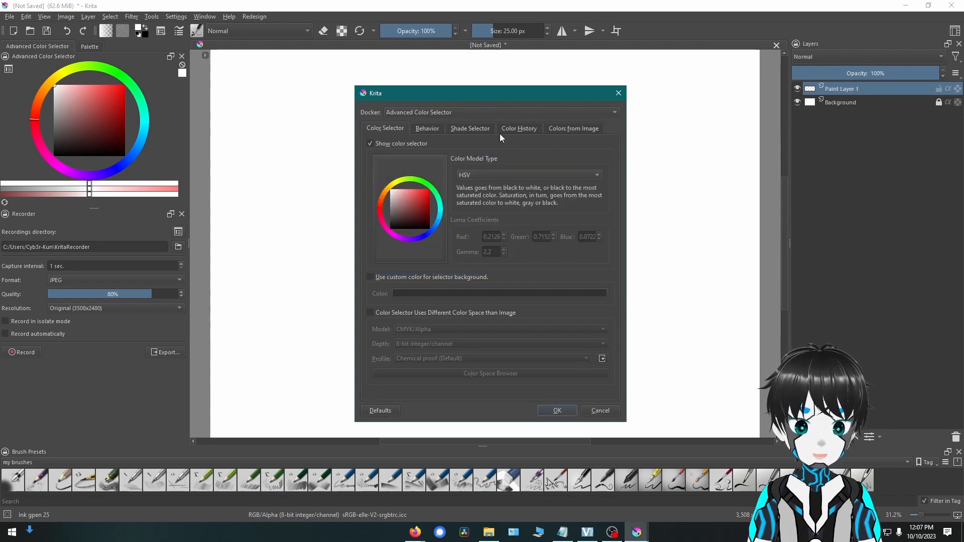
pyautogui.click(487, 174)
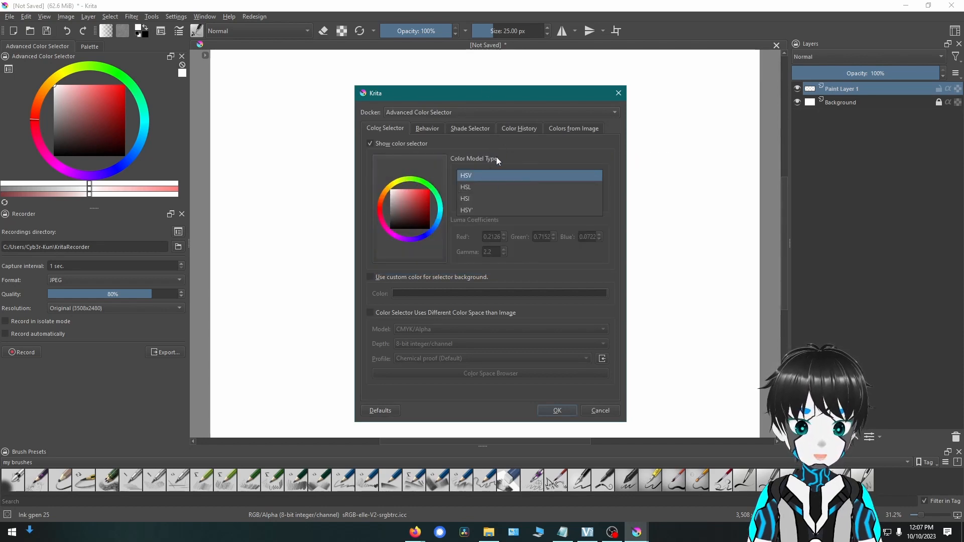
pyautogui.click(500, 144)
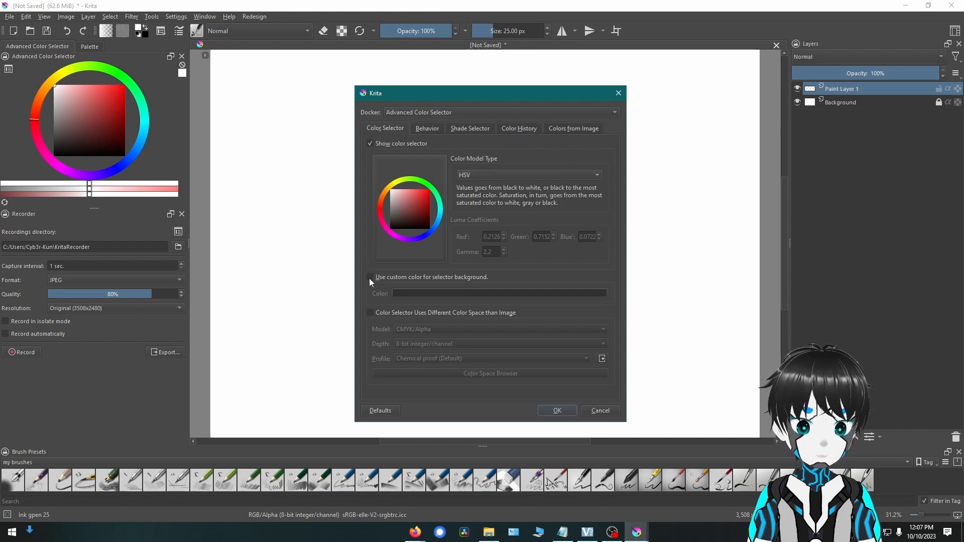
pyautogui.click(428, 129)
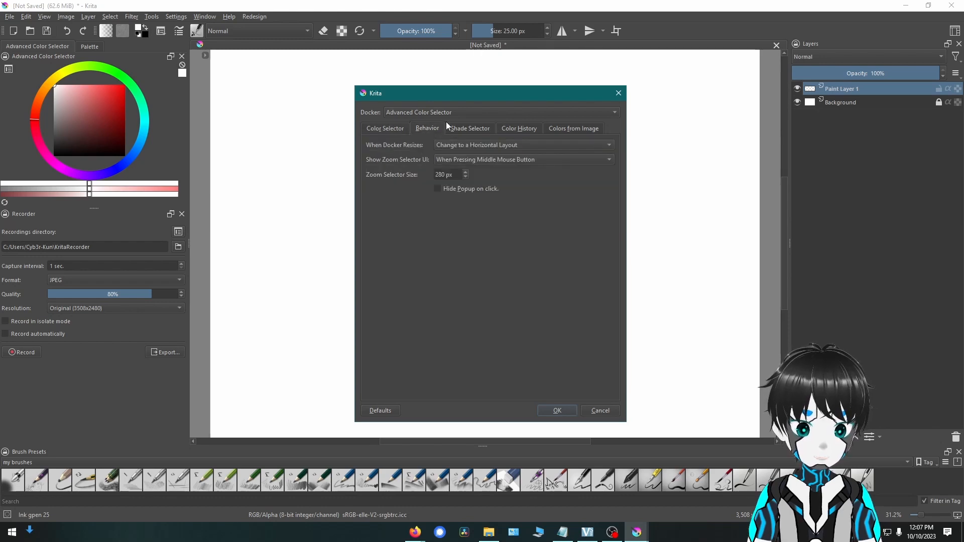
pyautogui.click(483, 127)
pyautogui.click(522, 129)
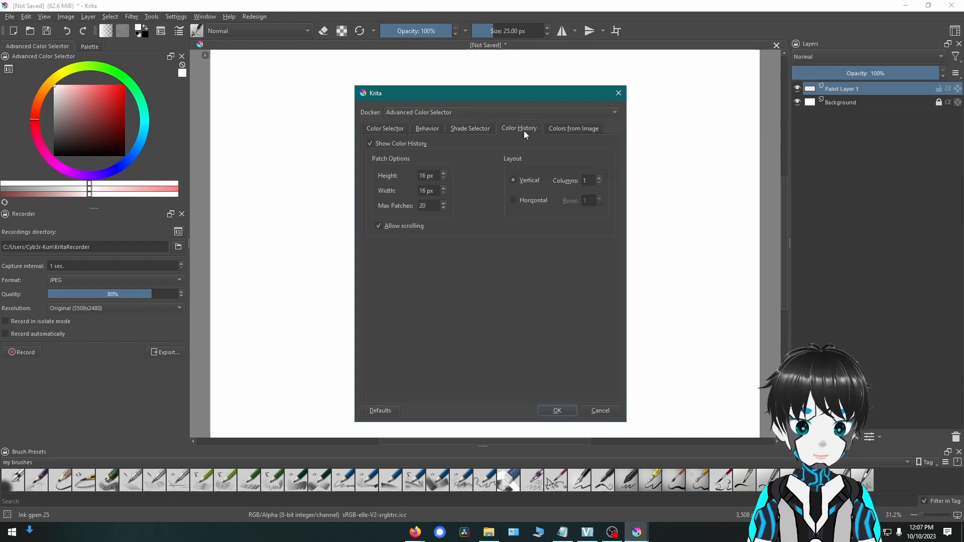
# Try a line count of 6 for the minimal shade selector, set it back to 3 and apply the settings.
pyautogui.click(468, 128)
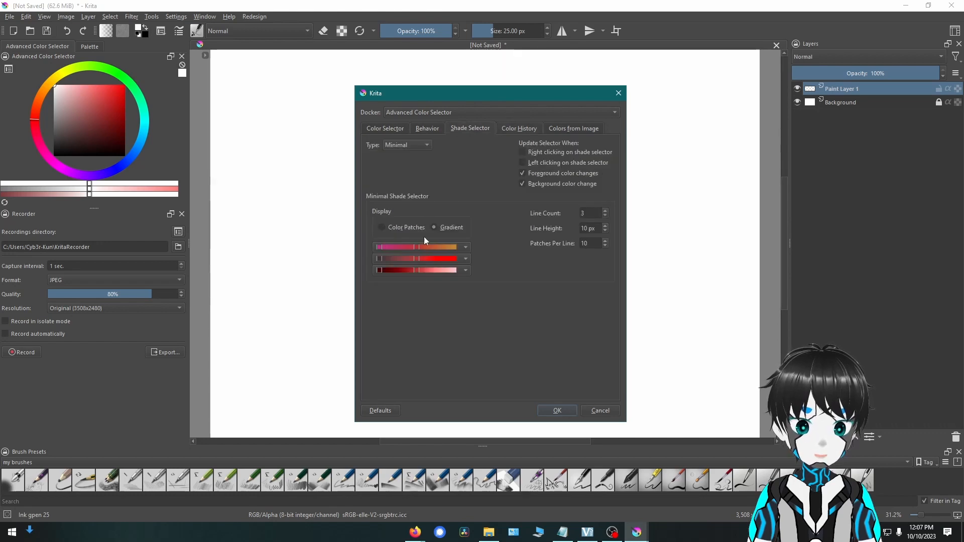
pyautogui.click(606, 215)
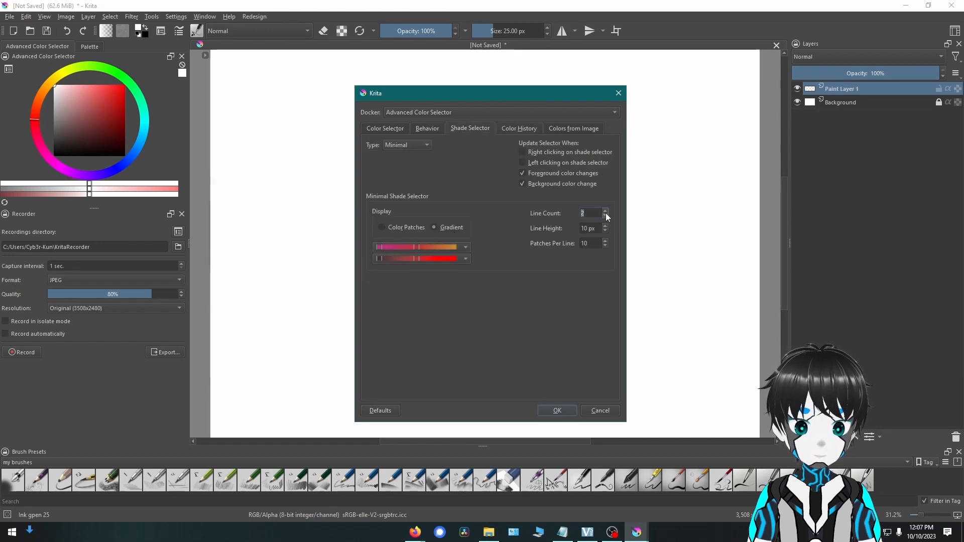
pyautogui.click(605, 211)
pyautogui.click(605, 211)
pyautogui.click(606, 211)
pyautogui.click(605, 211)
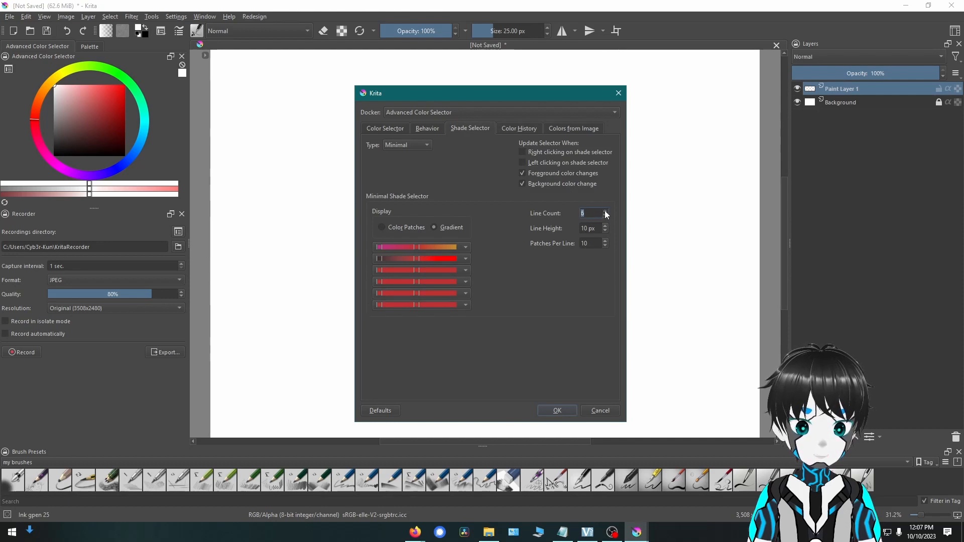
pyautogui.click(605, 215)
pyautogui.click(605, 216)
pyautogui.click(605, 215)
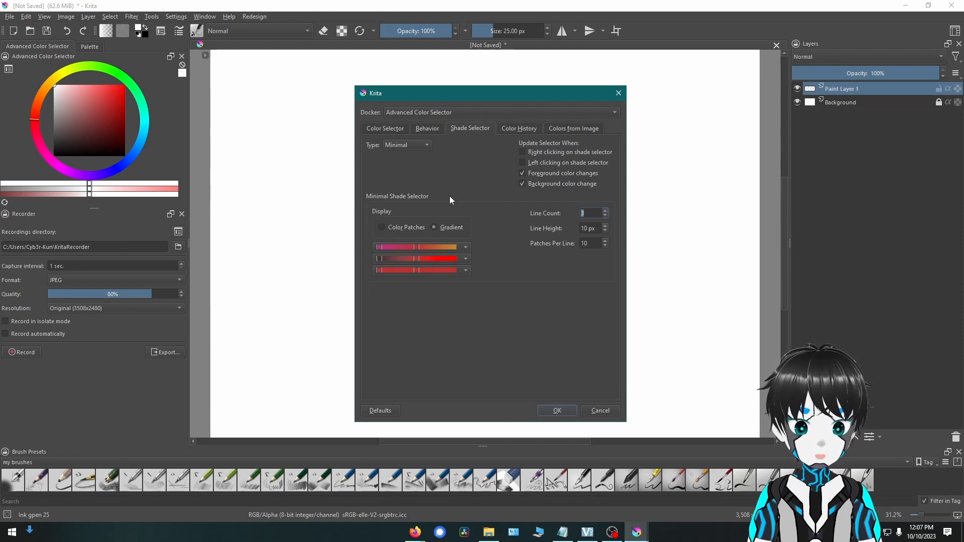
pyautogui.click(560, 413)
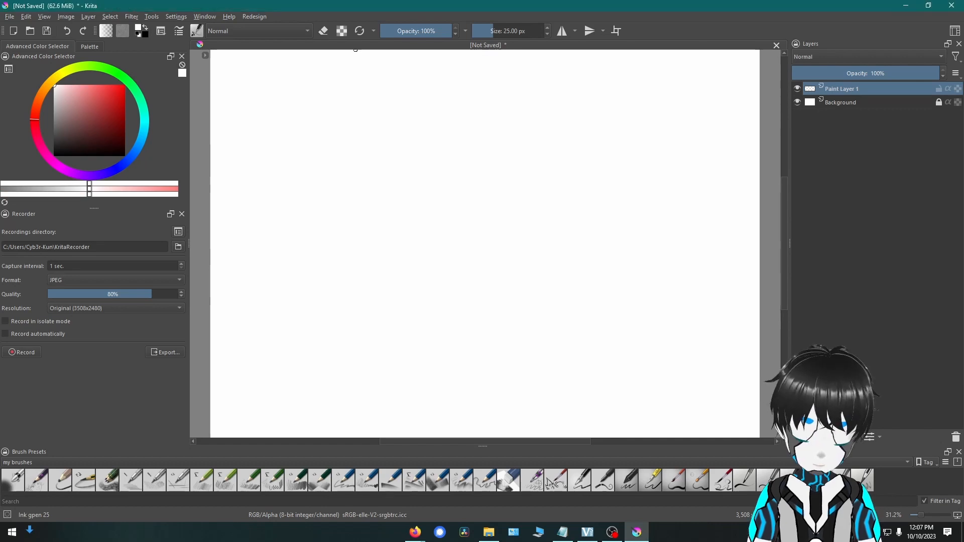